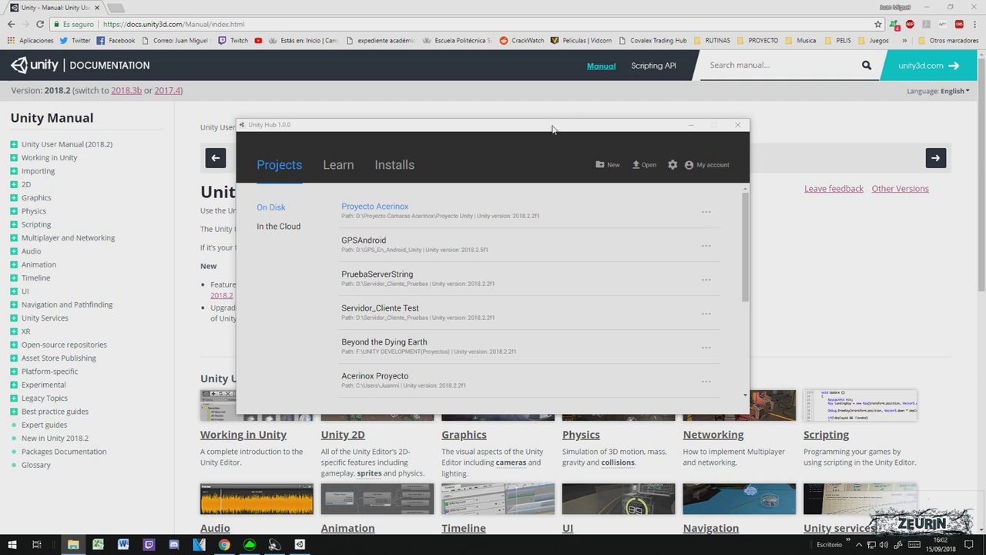
Step: Switch from Unity Hub to Chrome and go to the Unity website's plans page in a new tab
left_click(114, 7)
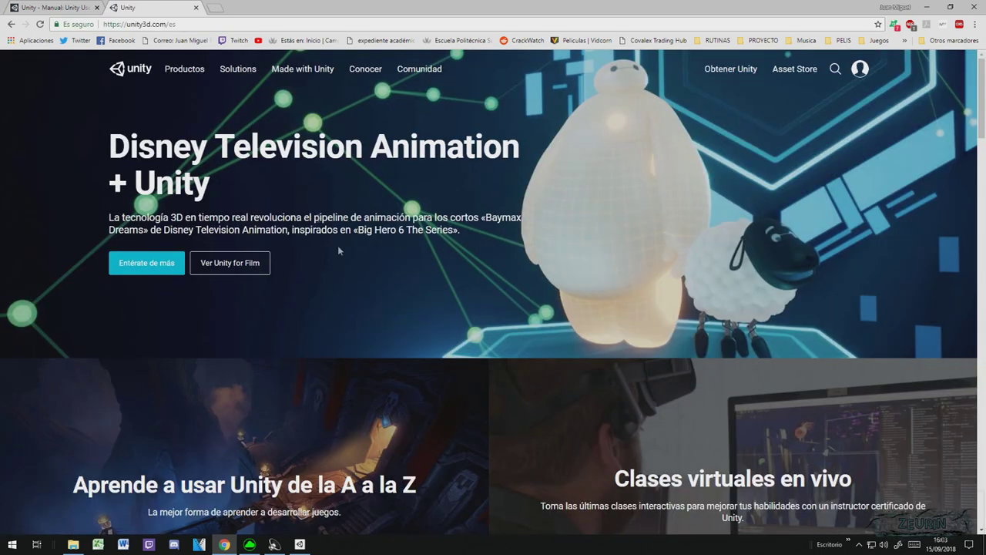
left_click(741, 73)
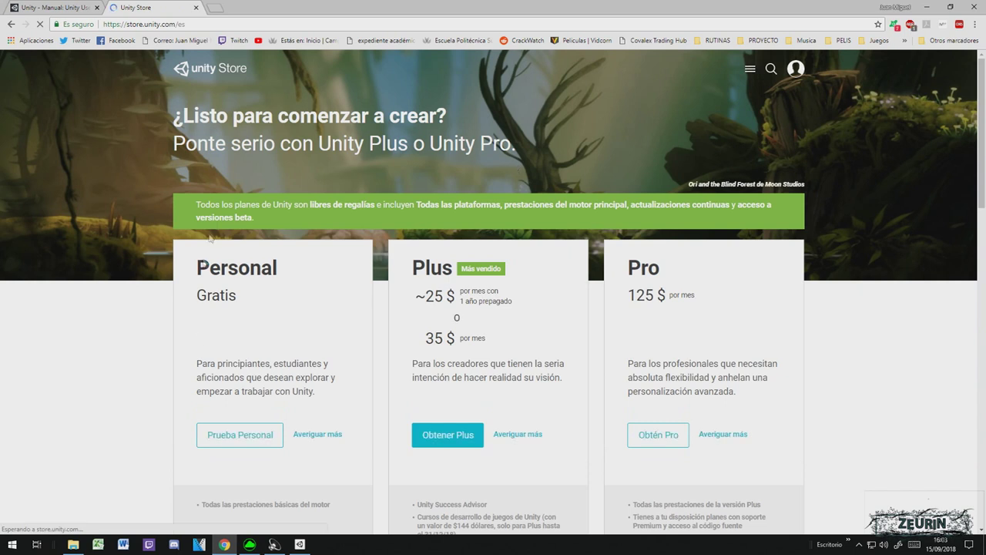
Step: Choose 'Obtener Unity' > 'Prueba Personal' and scroll through the Personal, Plus and Pro pricing cards
left_click(228, 444)
left_click(226, 436)
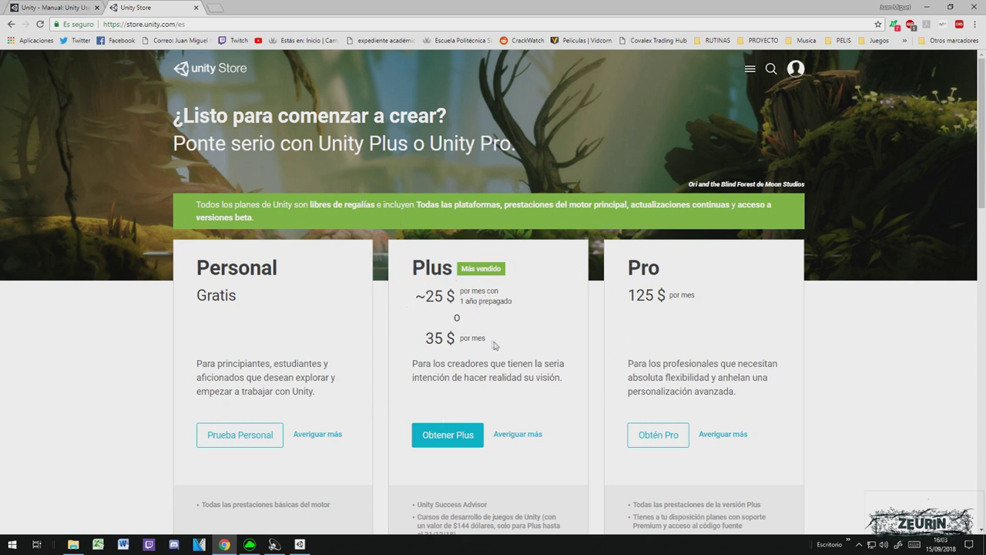
scroll(497, 342, "down", 2)
scroll(570, 266, "down", 1)
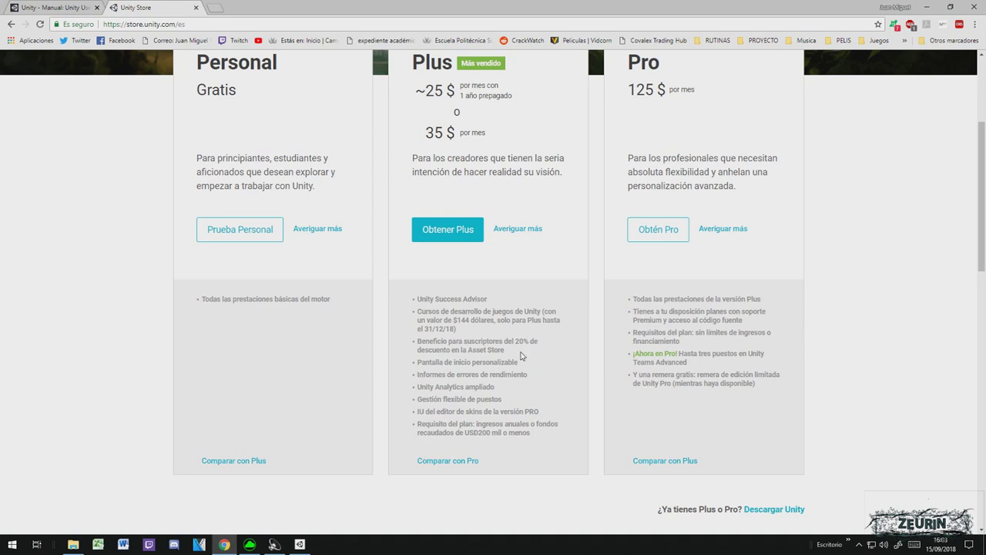
scroll(246, 368, "up", 3)
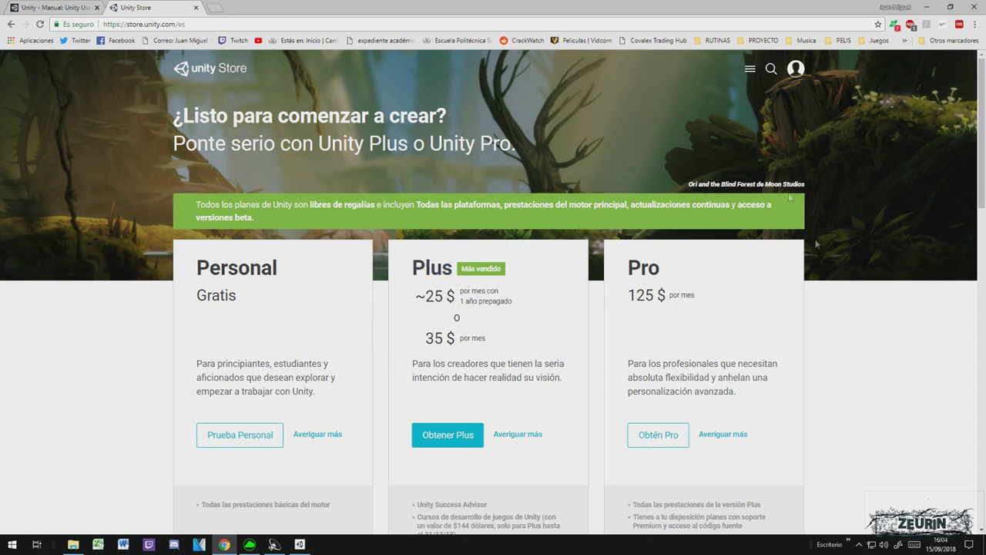
scroll(430, 246, "down", 2)
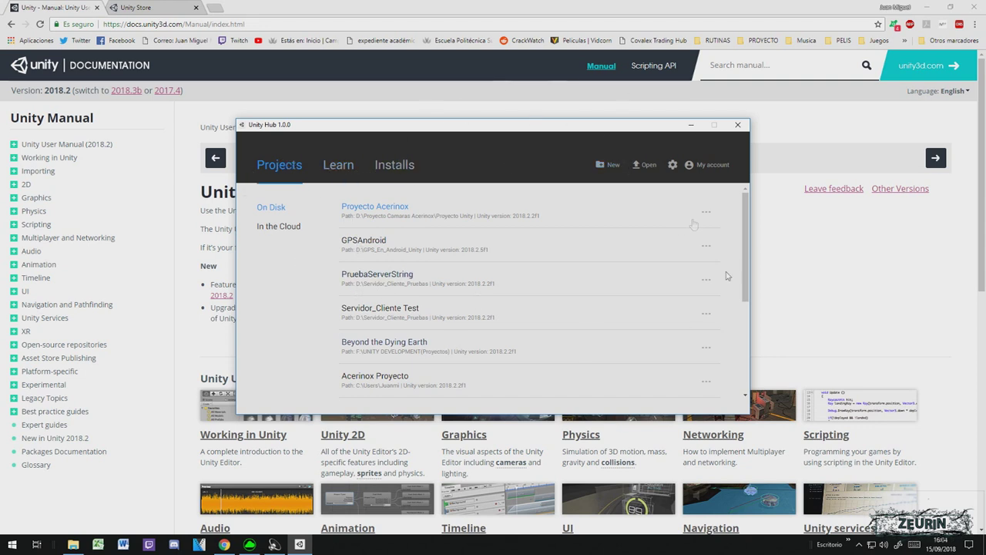
Step: Browse the Installs lists: Official Releases, Beta Releases, then back to On my machine
left_click(397, 166)
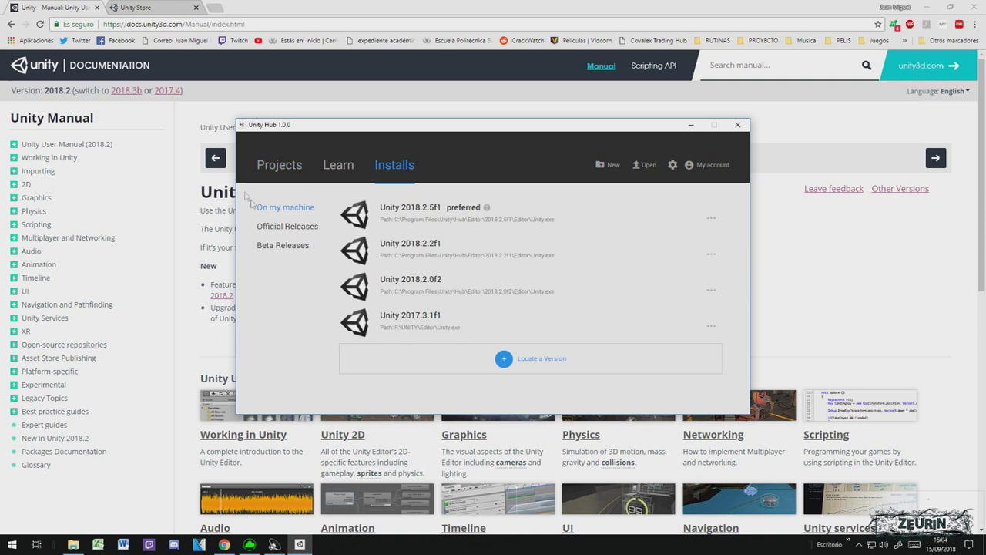
left_click(285, 229)
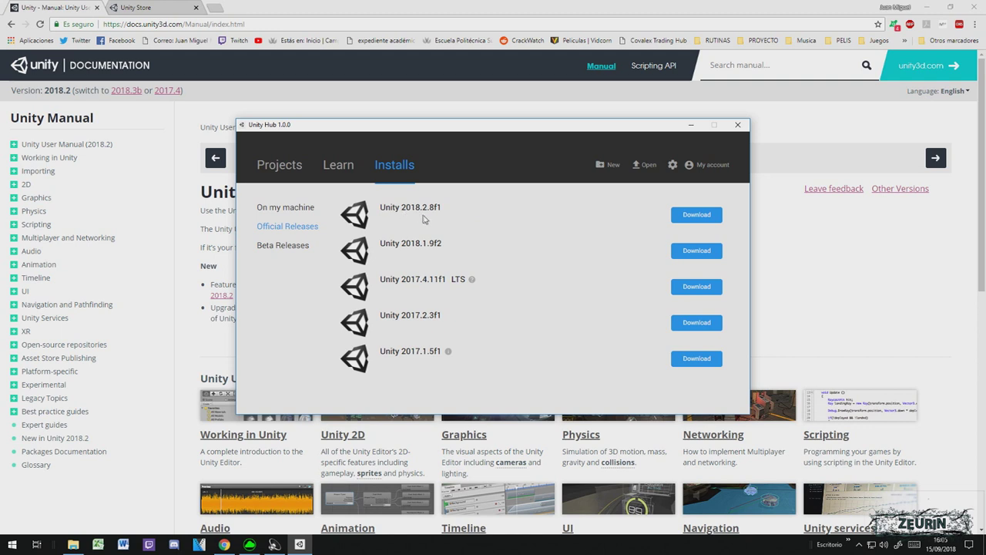
left_click(307, 245)
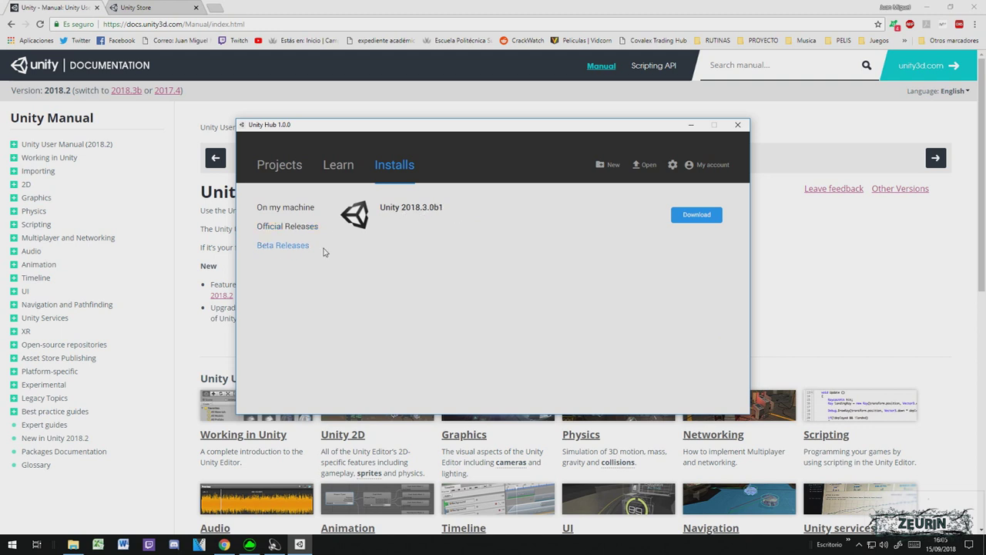
left_click(286, 211)
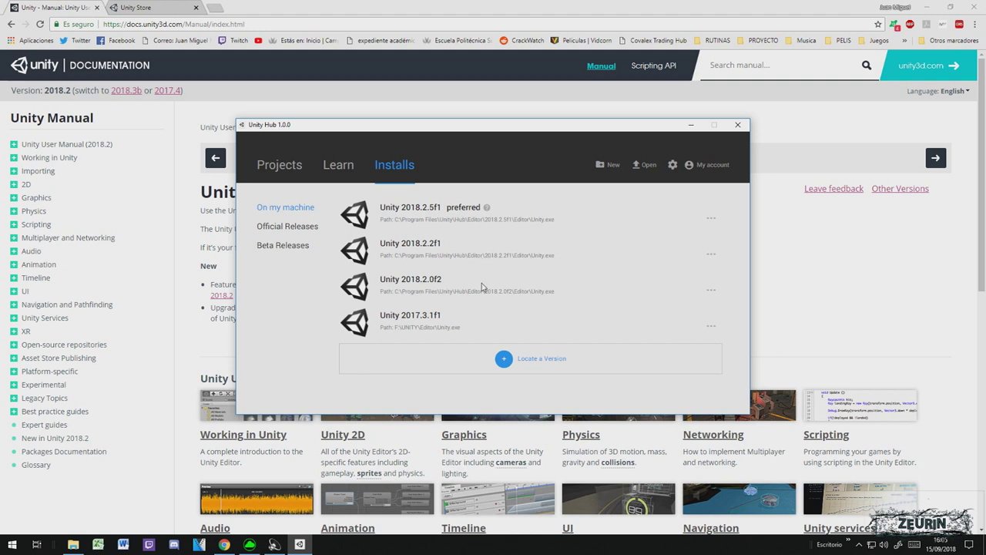
Step: Check the In the Cloud and On Disk project lists, then start a New project
left_click(281, 165)
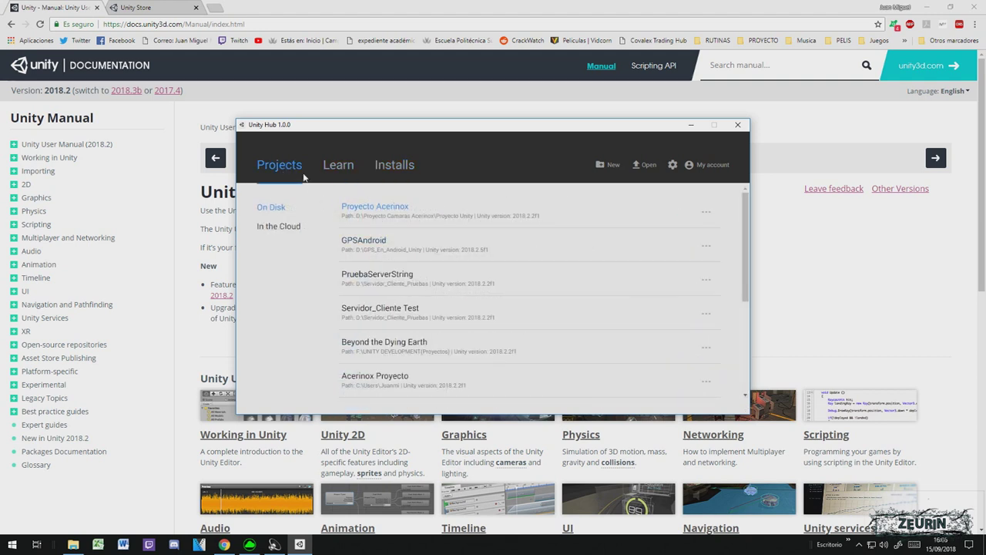
left_click(275, 231)
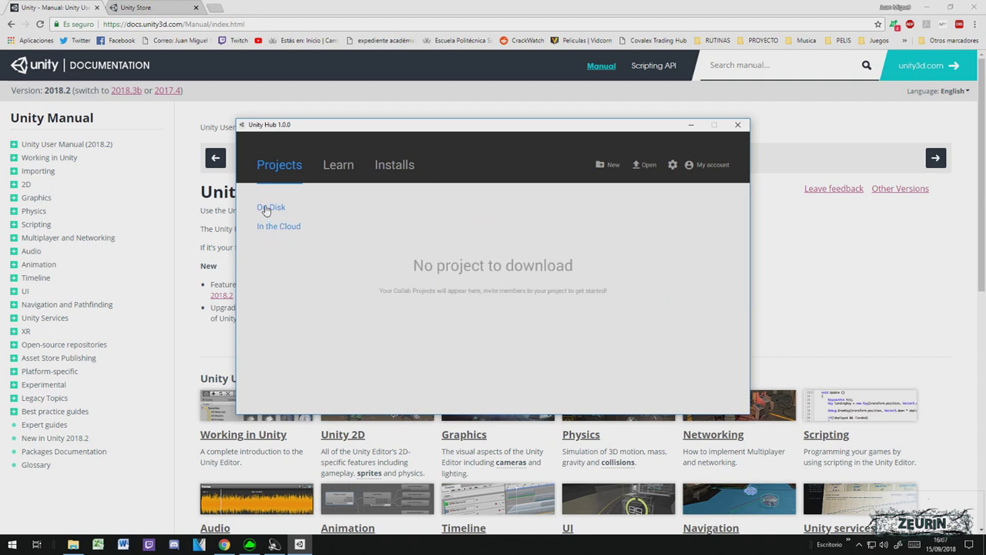
left_click(264, 208)
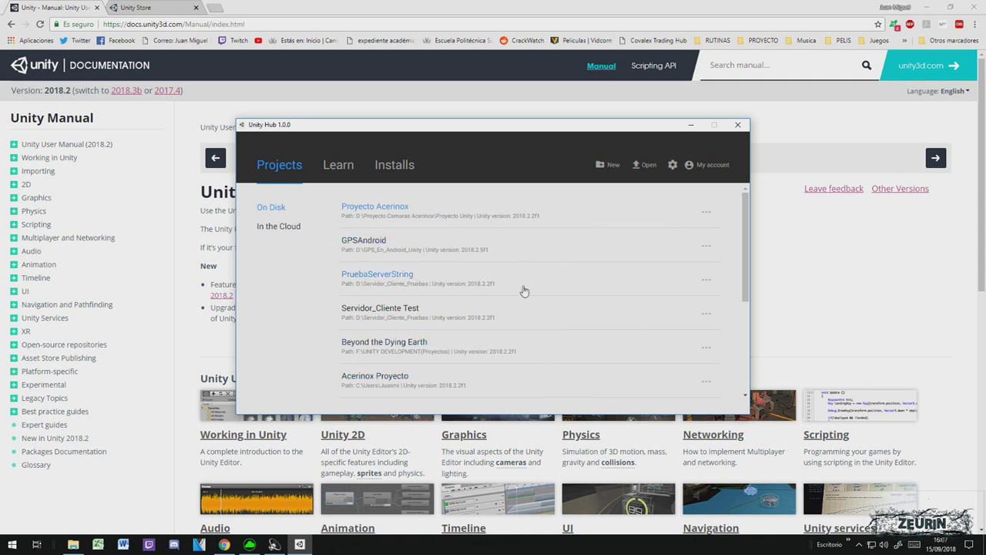
left_click(611, 165)
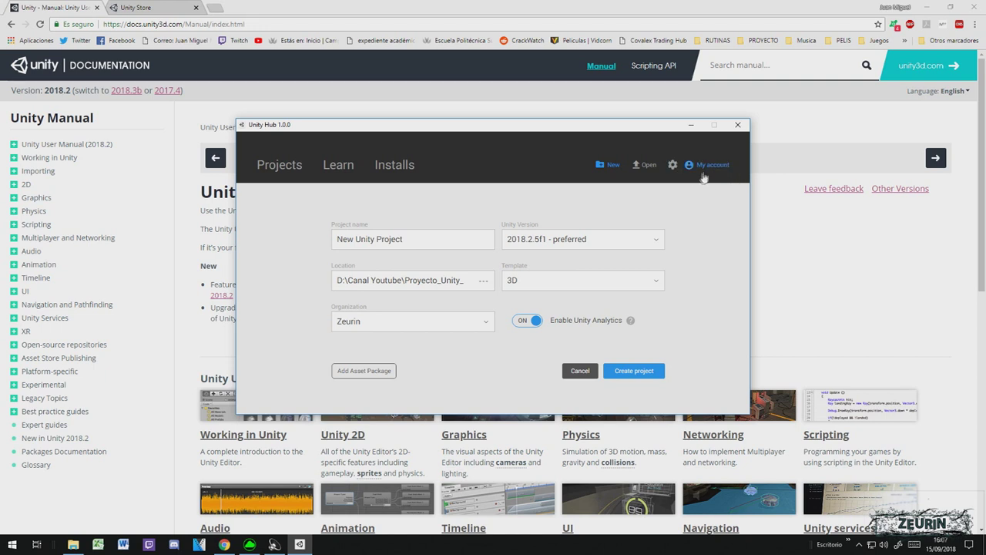
left_click(672, 165)
Step: Name the project 'Leaving Earth' and set its location to a folder under D:\Canal Youtube
left_click(661, 187)
left_click_drag(416, 240, 327, 247)
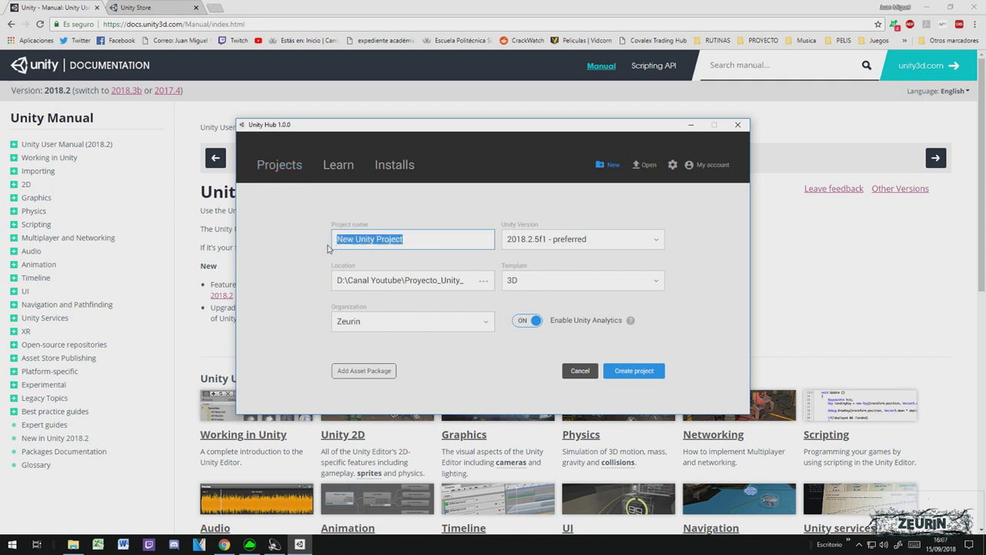
type("Leaving")
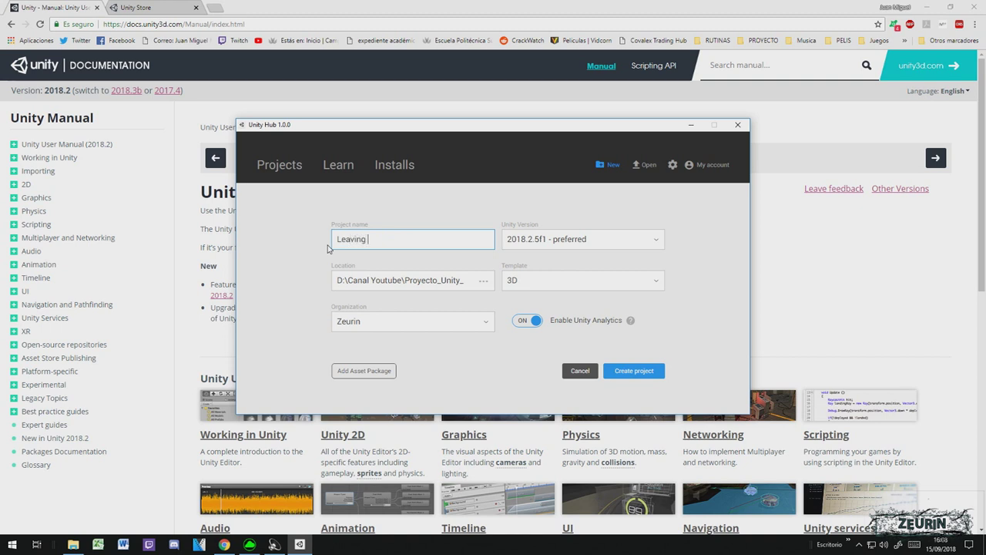
type("h")
left_click(485, 283)
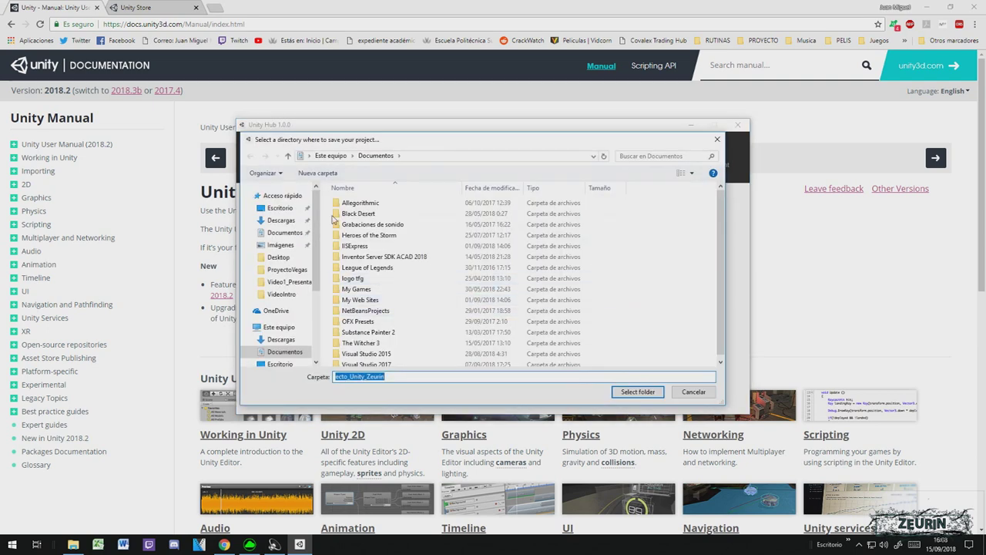
key("Return")
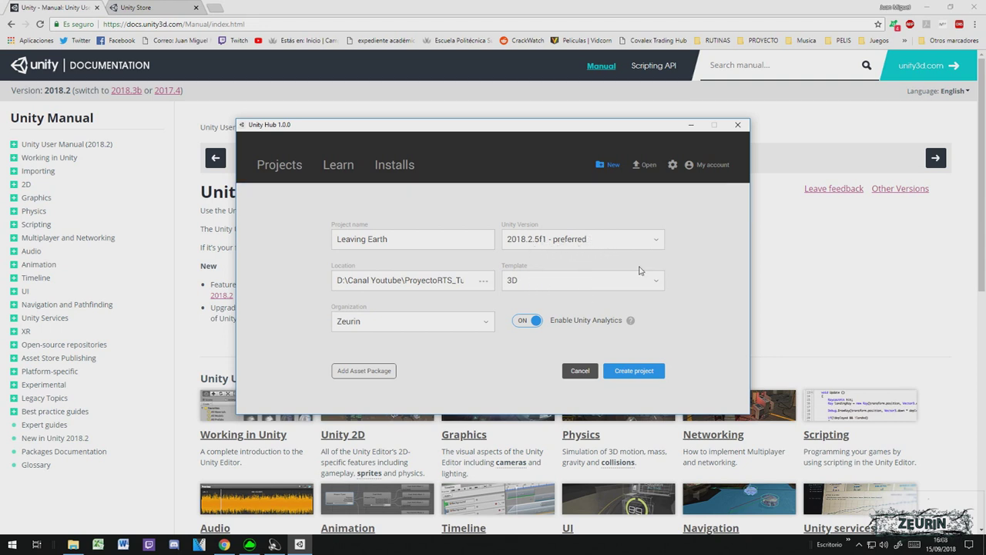
left_click(660, 281)
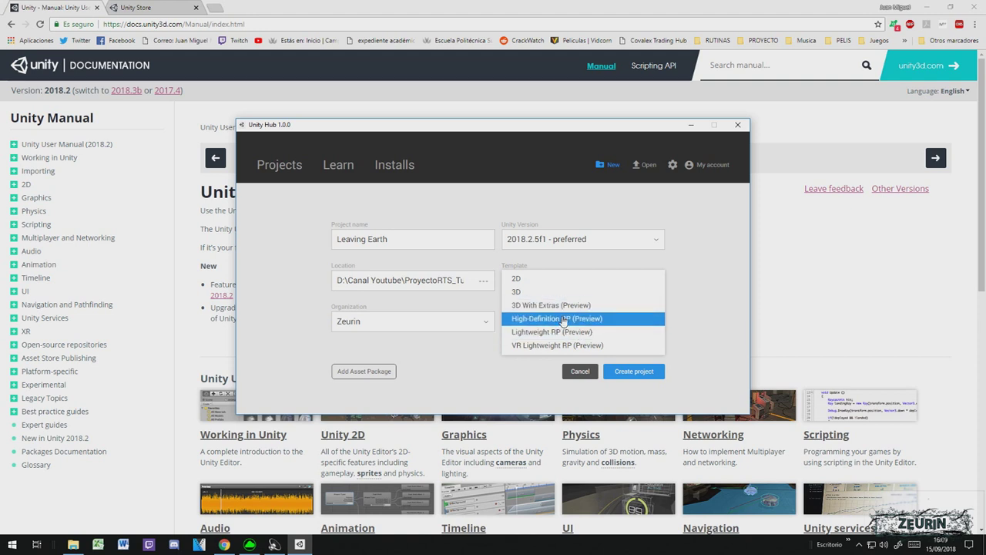
Step: Keep the 3D template, attach two asset packages, and create the Leaving Earth project
left_click(381, 369)
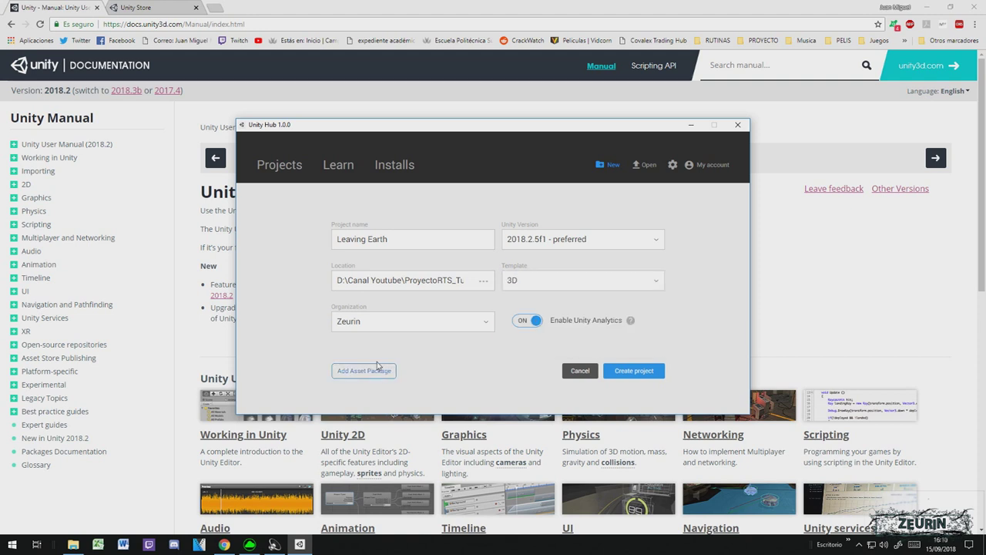
left_click(368, 372)
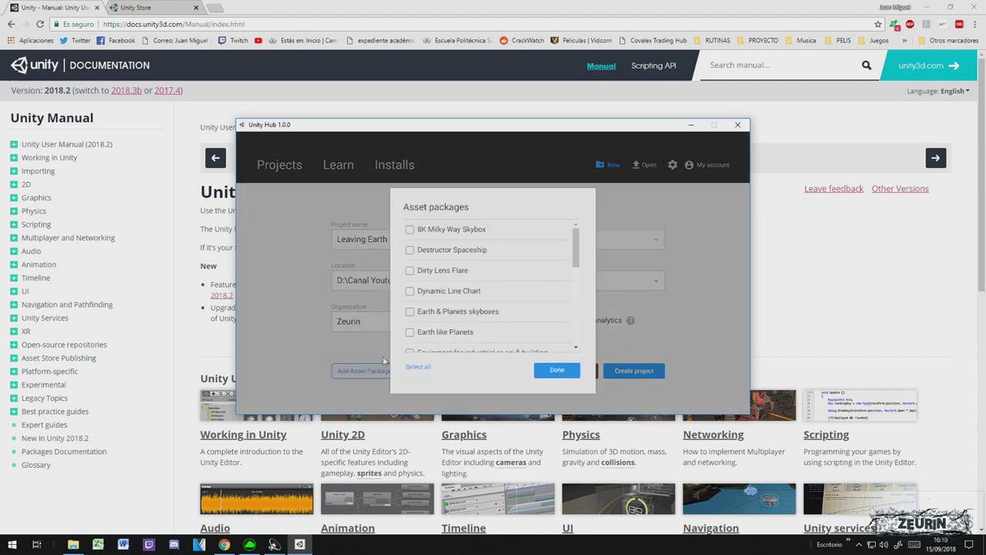
scroll(563, 293, "down", 5)
scroll(563, 292, "down", 2)
scroll(568, 339, "down", 3)
scroll(563, 231, "up", 10)
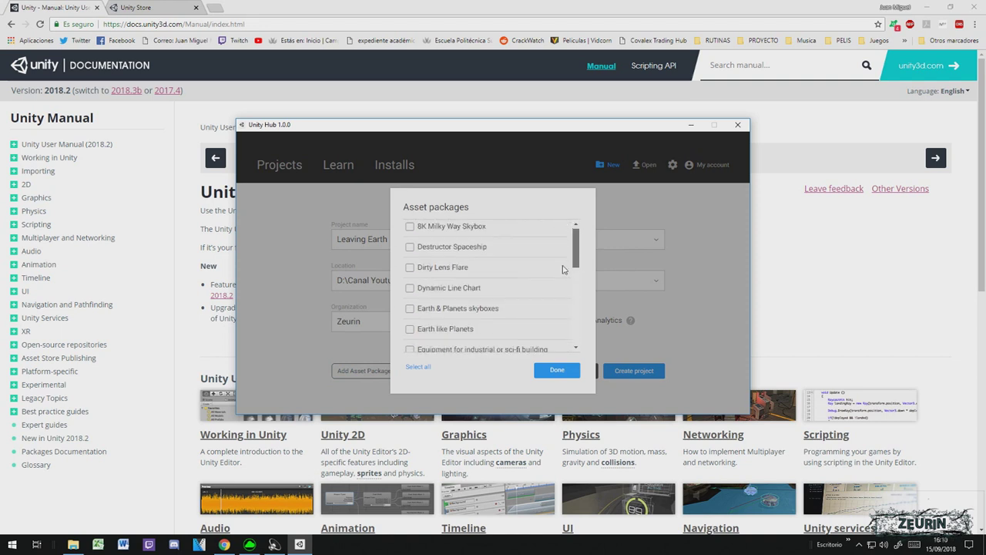
scroll(560, 308, "down", 10)
left_click(557, 369)
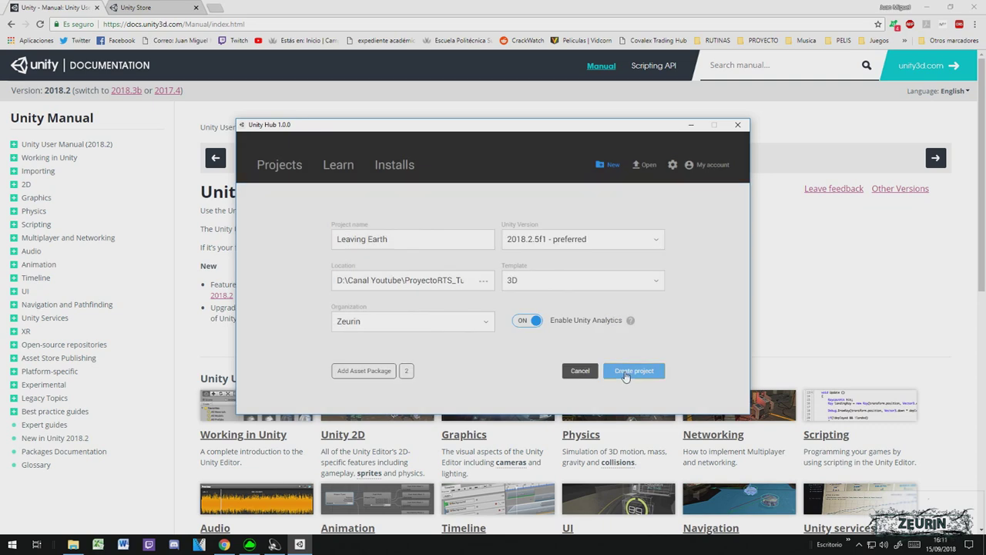
left_click(626, 372)
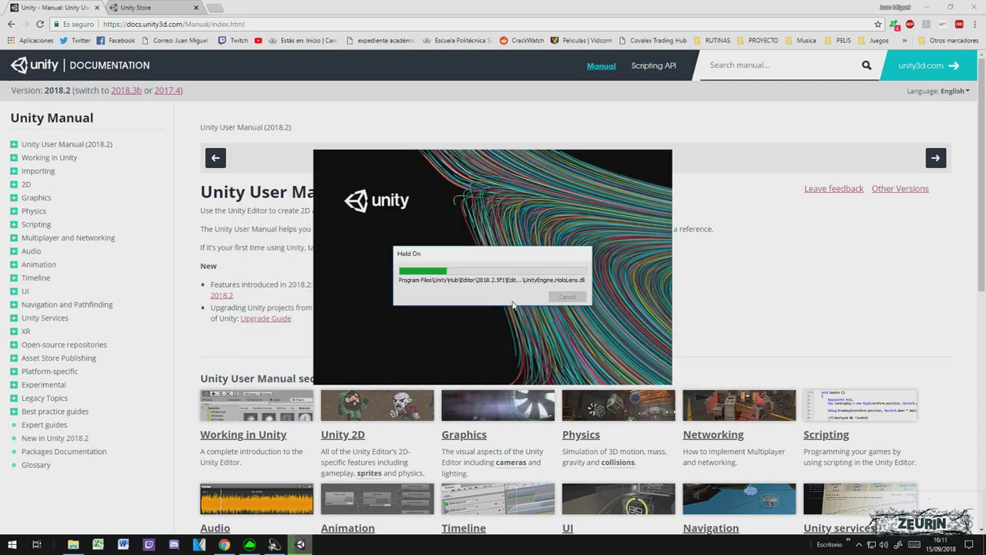
Step: Search the web for 'unity doc' and open the Unity User Manual
left_click(201, 24)
type("unity")
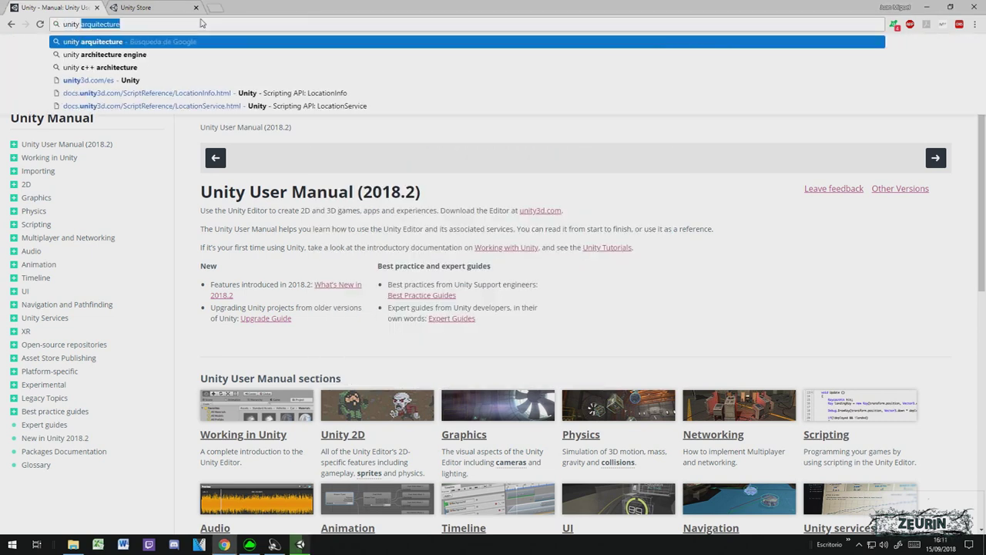
type(" doc")
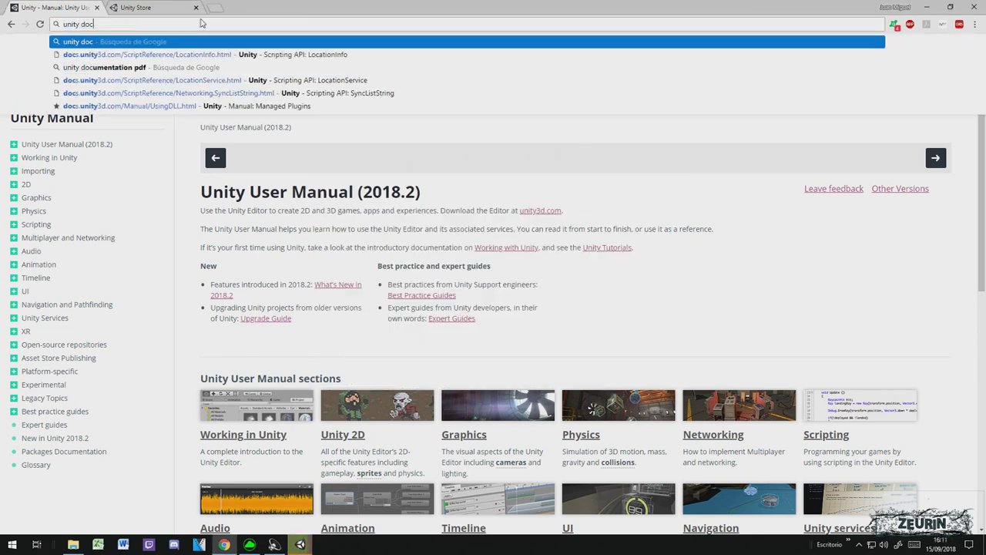
key("Return")
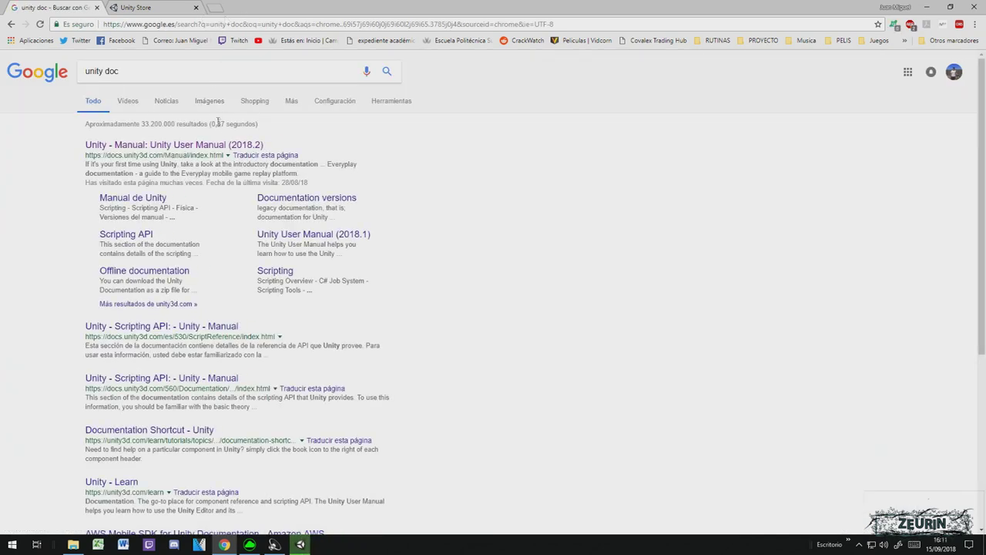
left_click(218, 145)
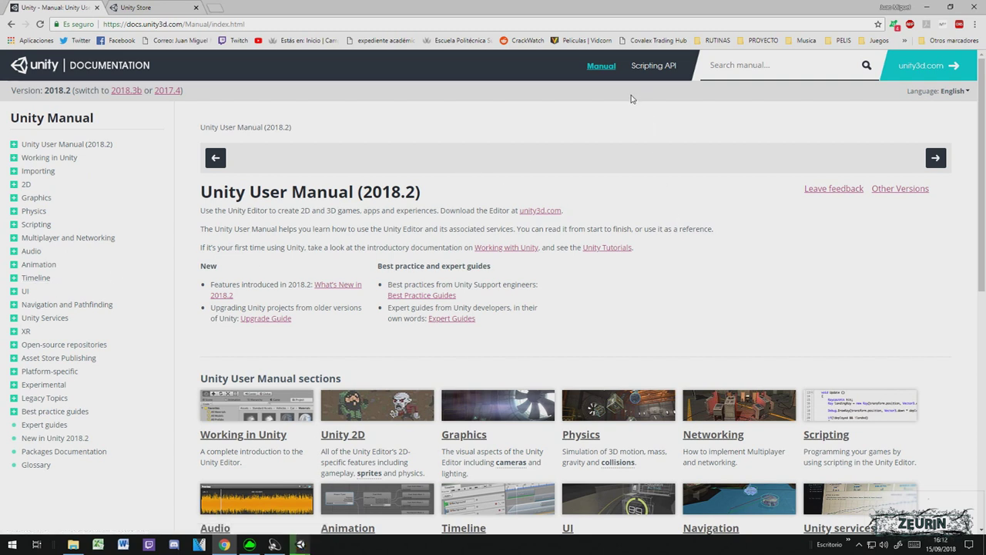
left_click(599, 66)
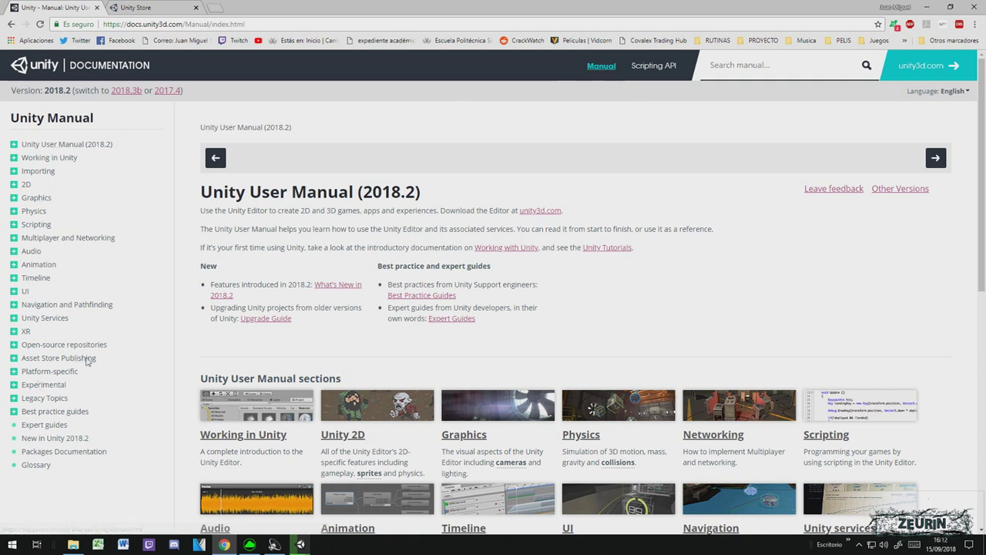
Step: In the Scripting API, expand and collapse UnityEngine and UnityEditor, leaving Unity expanded
left_click(653, 65)
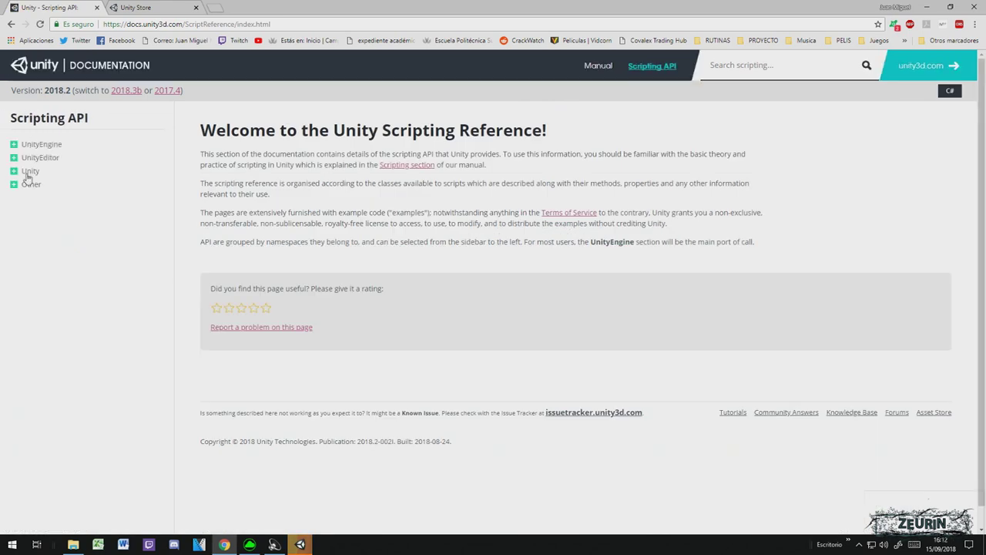
left_click(21, 146)
left_click(24, 145)
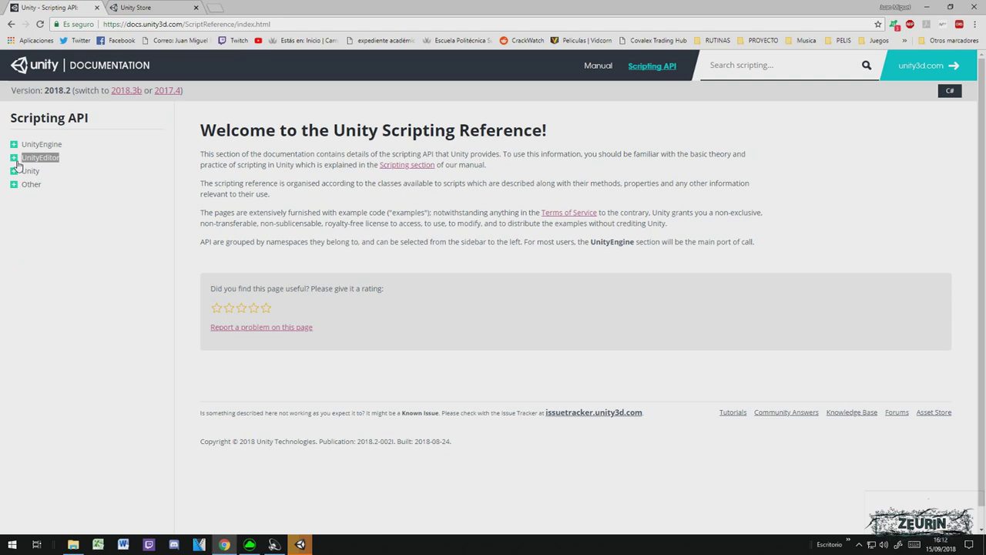
left_click(14, 158)
scroll(81, 379, "down", 3)
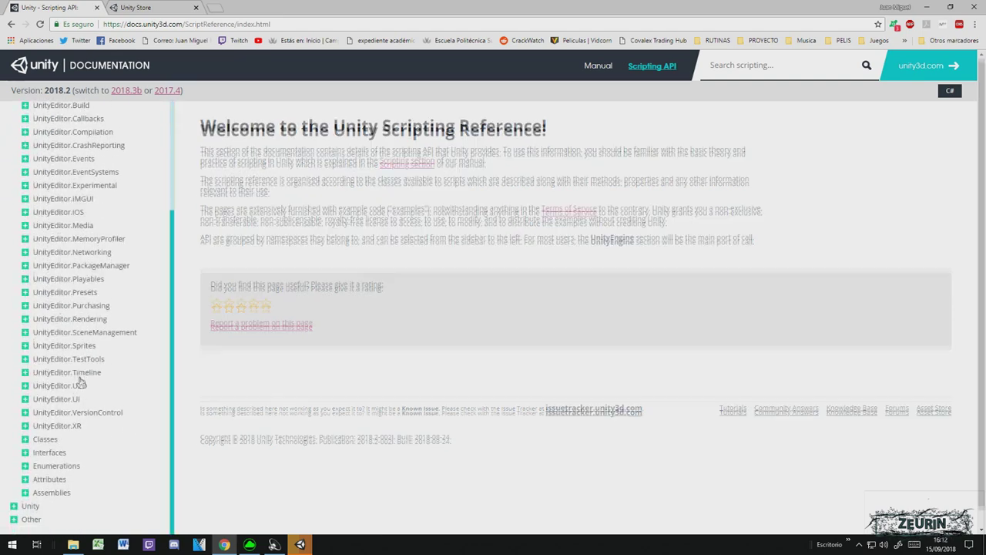
scroll(46, 269, "up", 3)
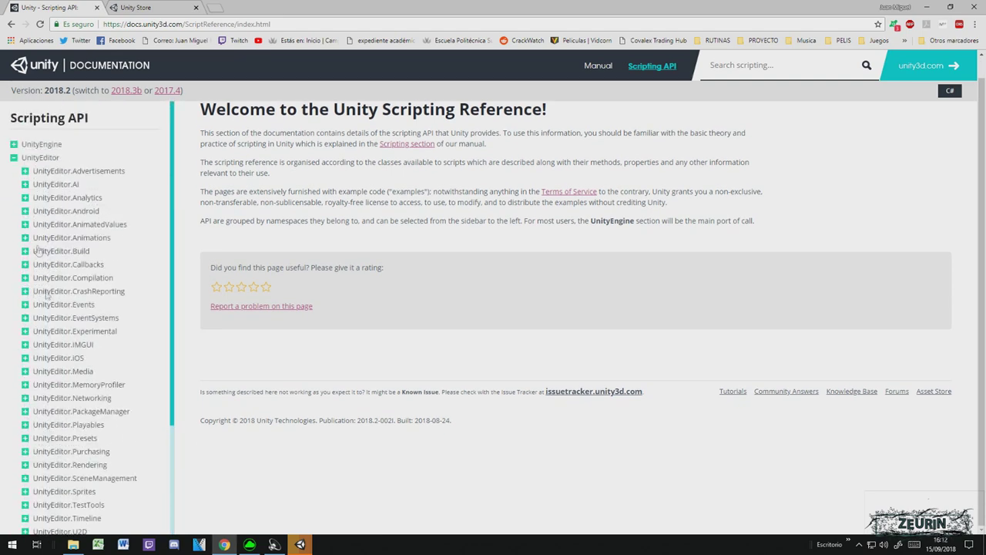
left_click(13, 158)
left_click(14, 171)
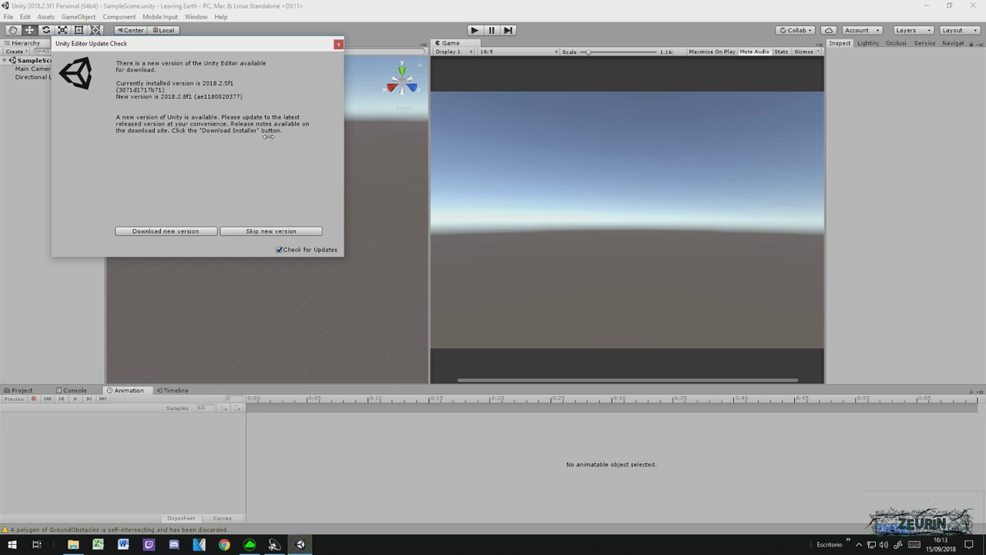
Step: Skip the update, widen the Scene view, inspect Main Camera and Directional Light, then show Assets
left_click(267, 231)
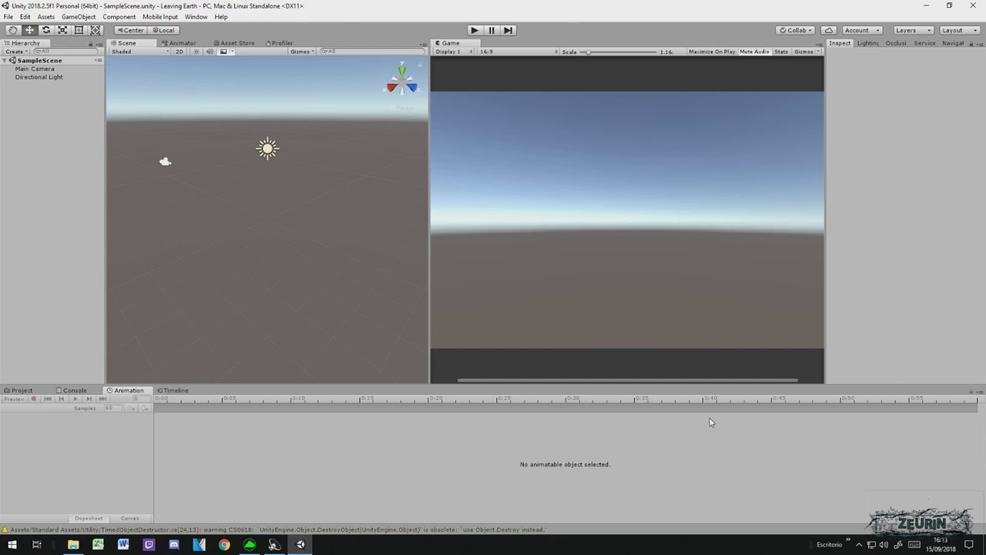
mouse_move(430, 146)
left_mouse_down()
mouse_move(495, 162)
mouse_move(433, 166)
left_mouse_up()
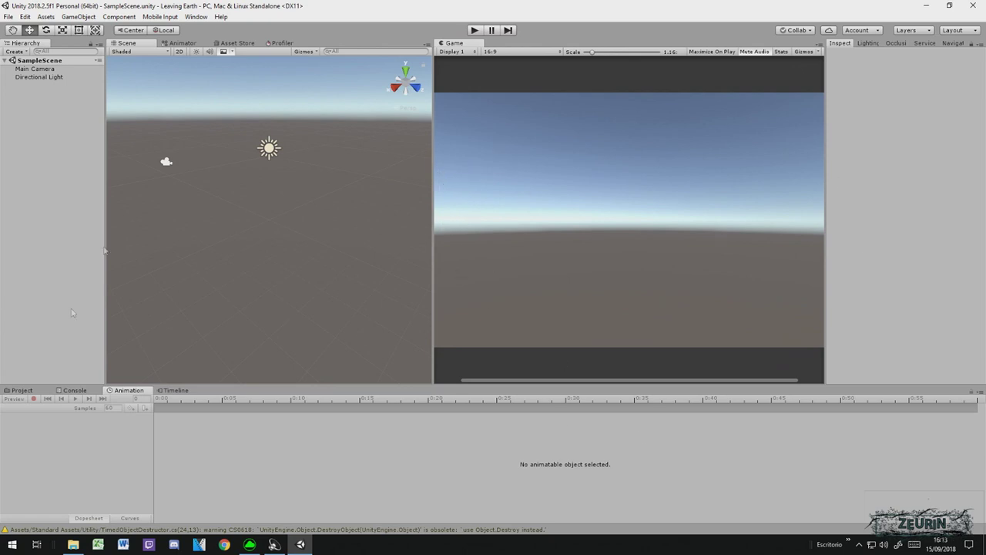
left_click(47, 70)
left_click(45, 84)
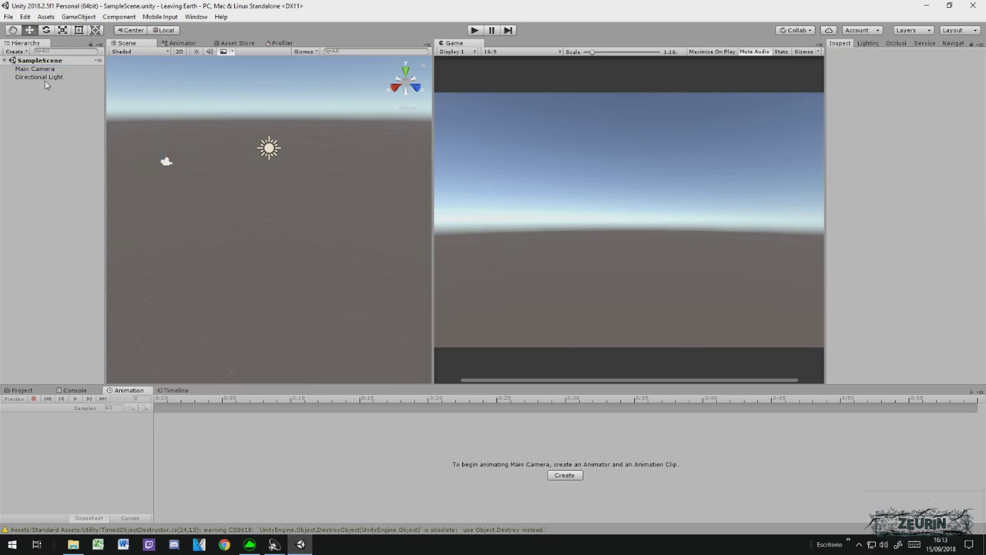
left_click(40, 77)
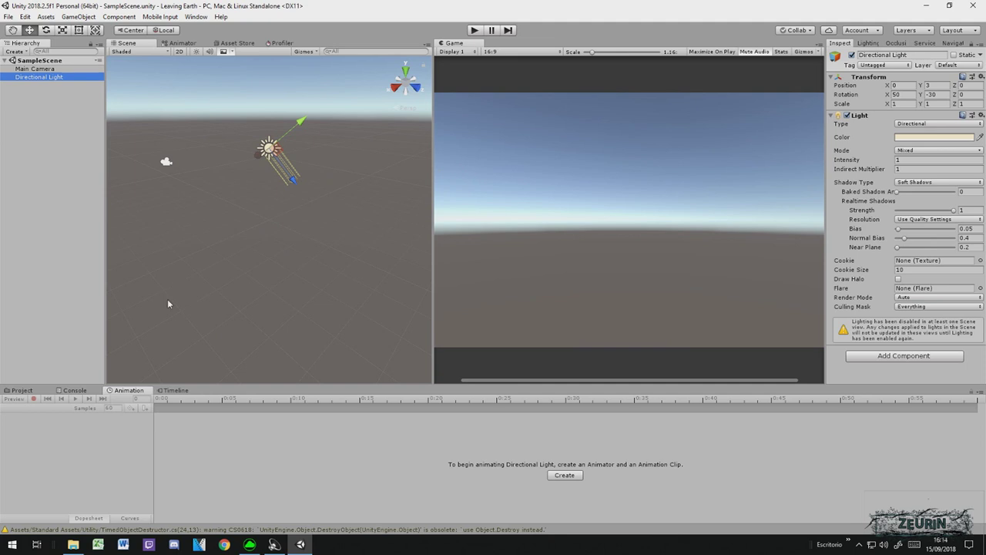
left_click(15, 391)
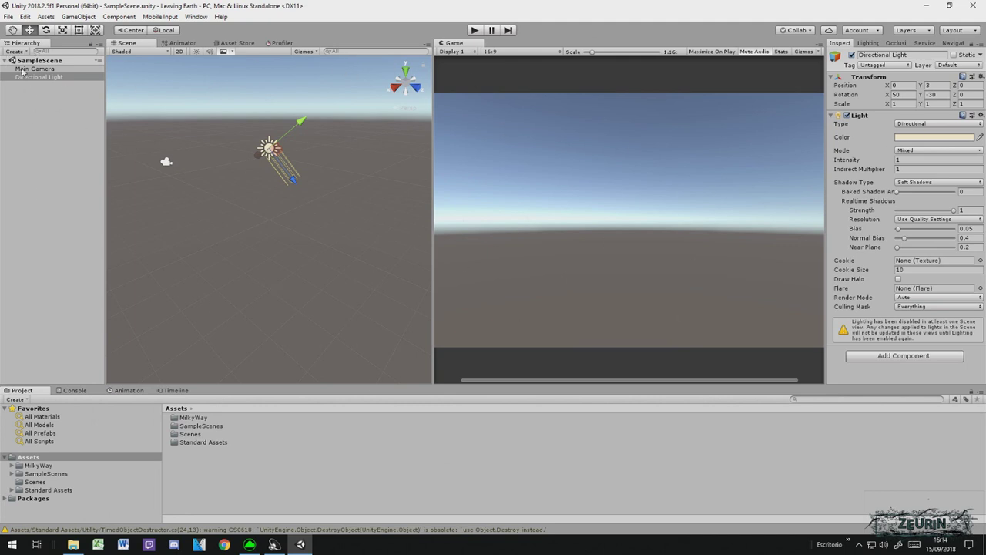
left_click(60, 61)
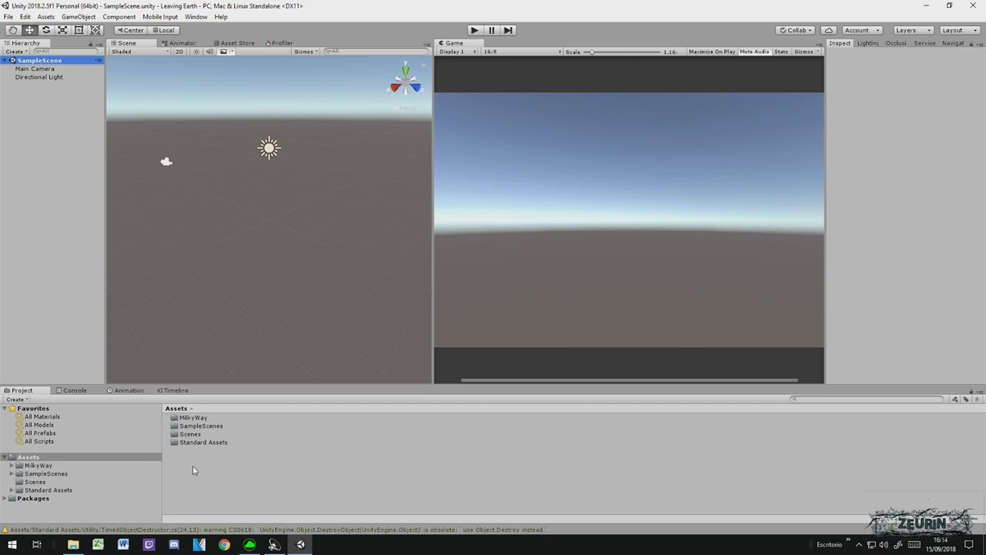
Step: Create a new folder in Assets named Escenas
right_click(193, 466)
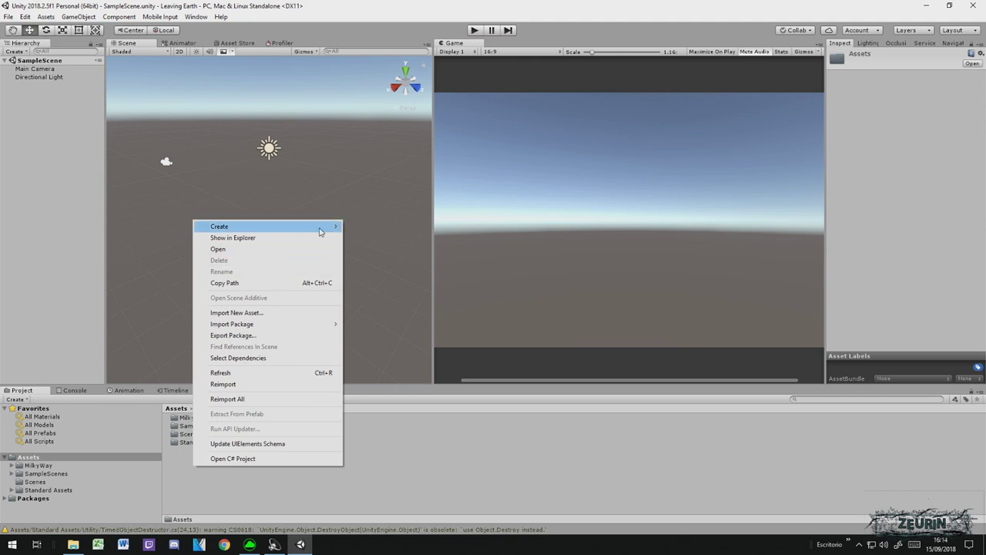
mouse_move(321, 228)
left_click(402, 193)
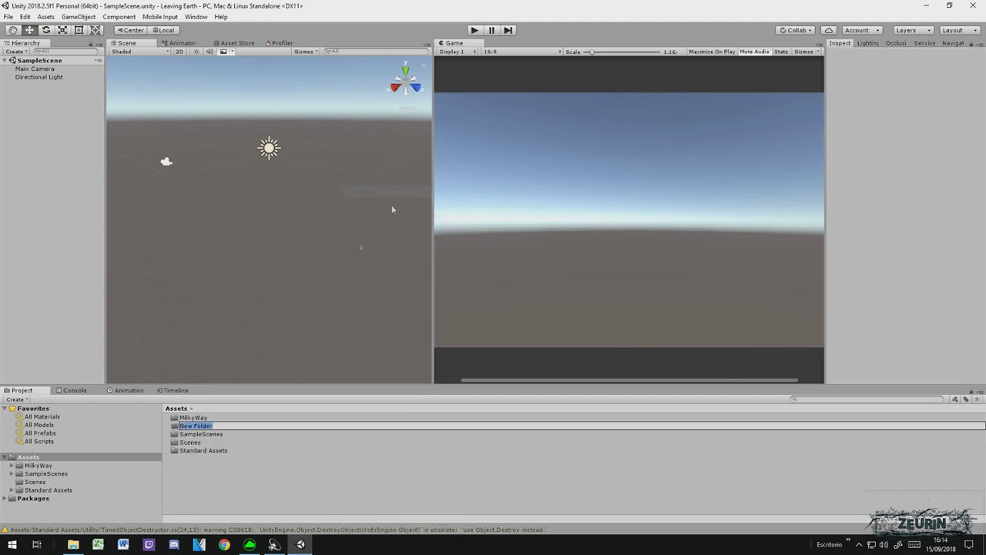
type("Ea")
key("Return")
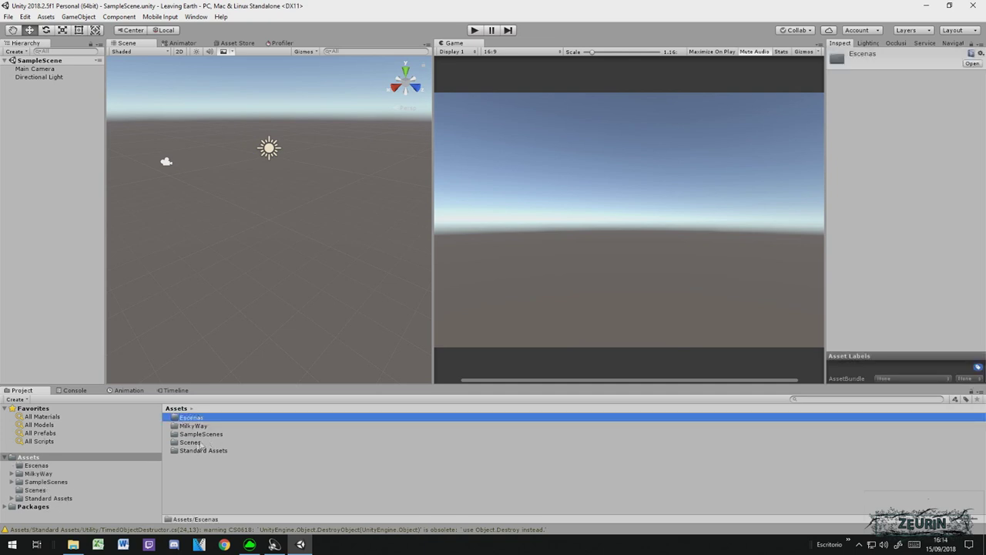
Step: Open the Escenas folder and check its context menu, leaving it empty
left_click(191, 444)
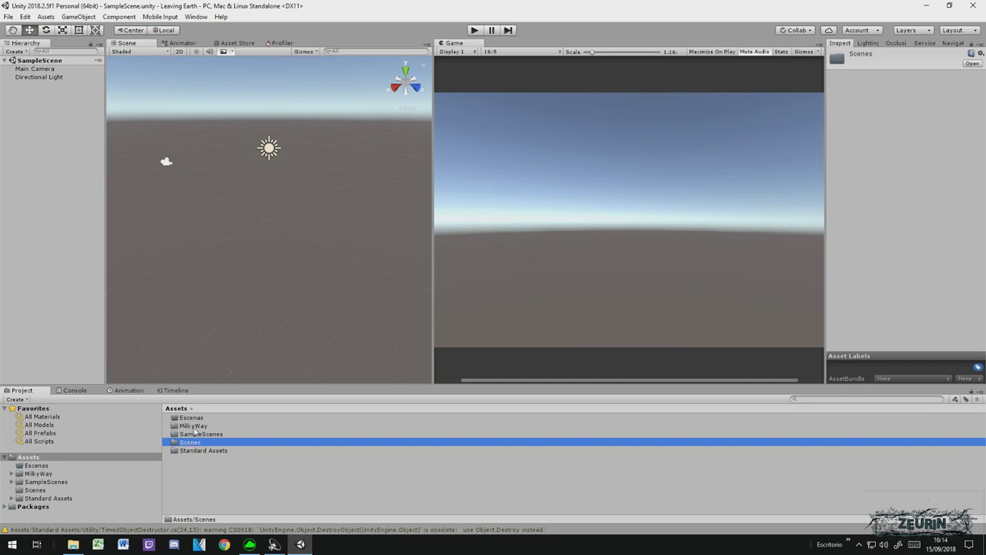
double_click(198, 419)
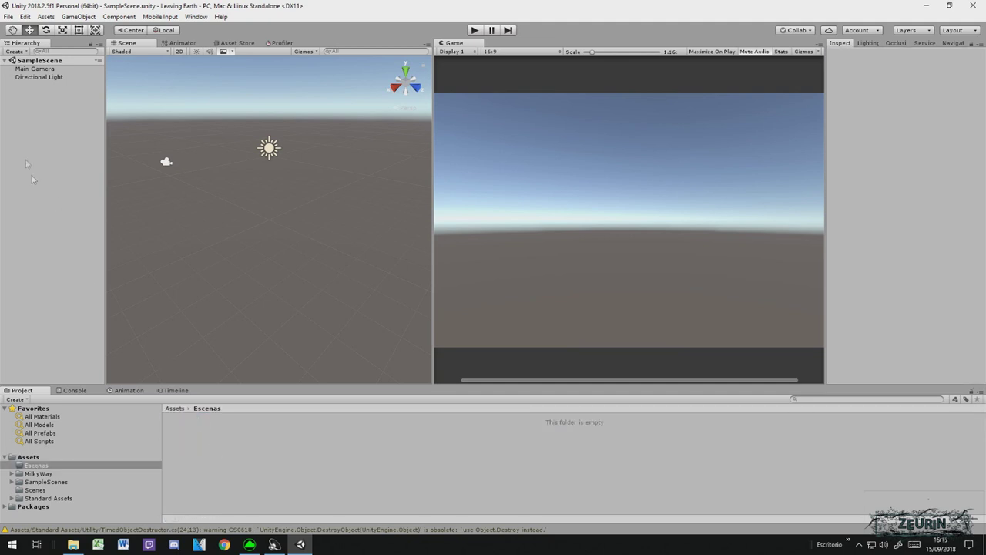
right_click(195, 427)
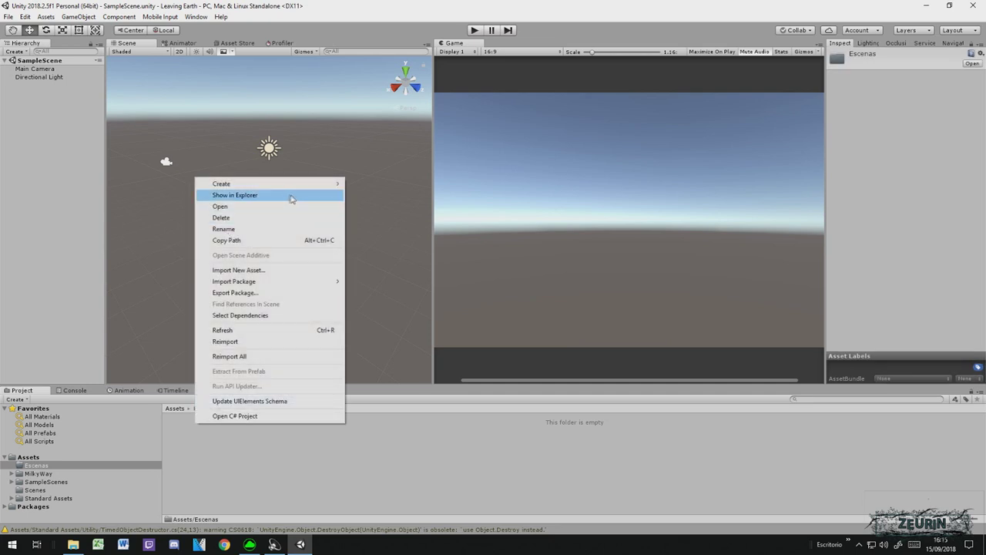
mouse_move(313, 184)
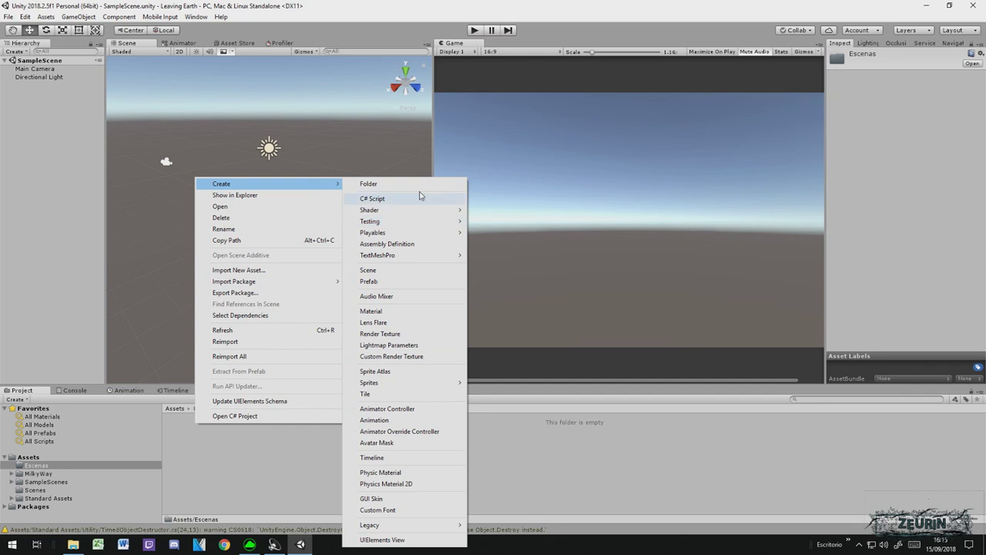
left_click(219, 442)
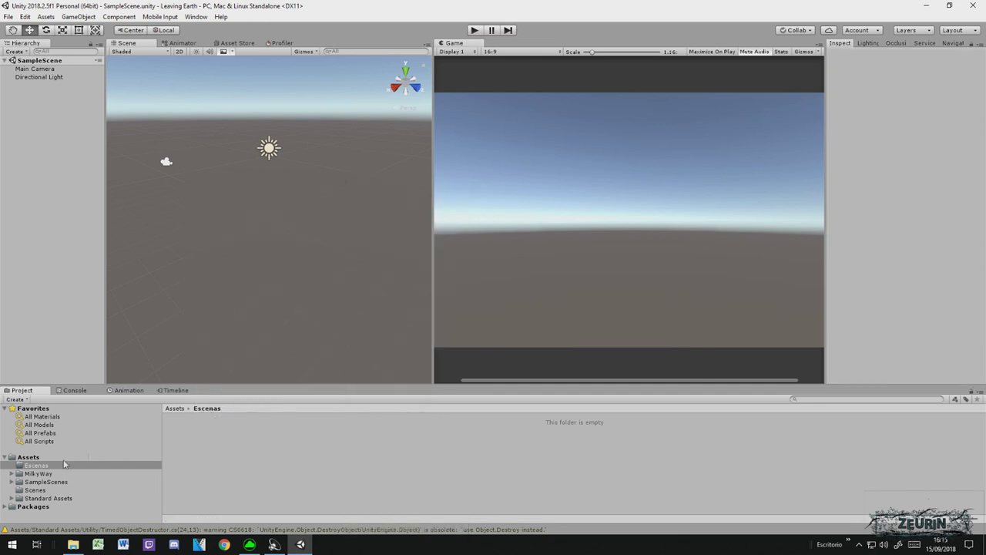
left_click(34, 467)
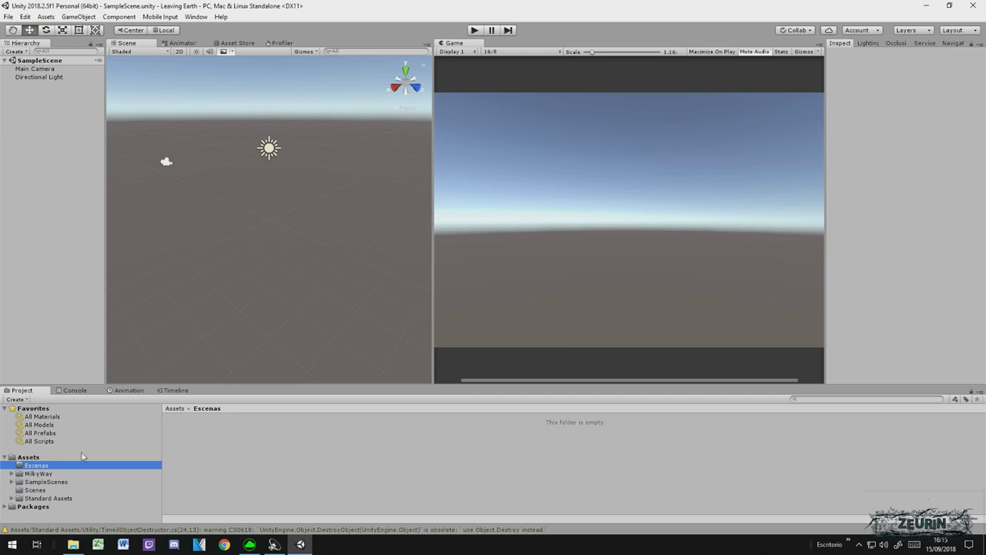
Step: Look into the MilkyWay folder, then reopen the empty Escenas folder
right_click(204, 441)
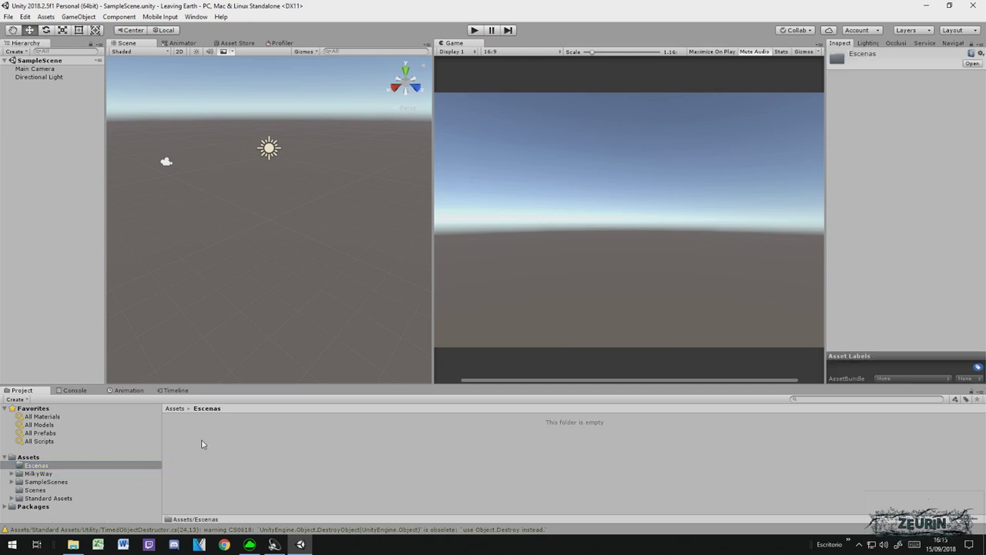
left_click(108, 473)
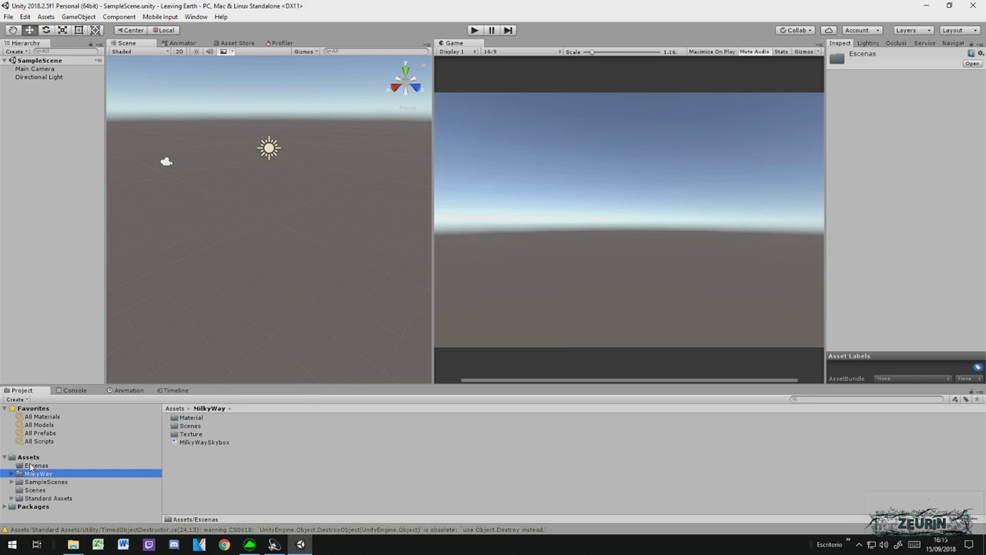
right_click(28, 458)
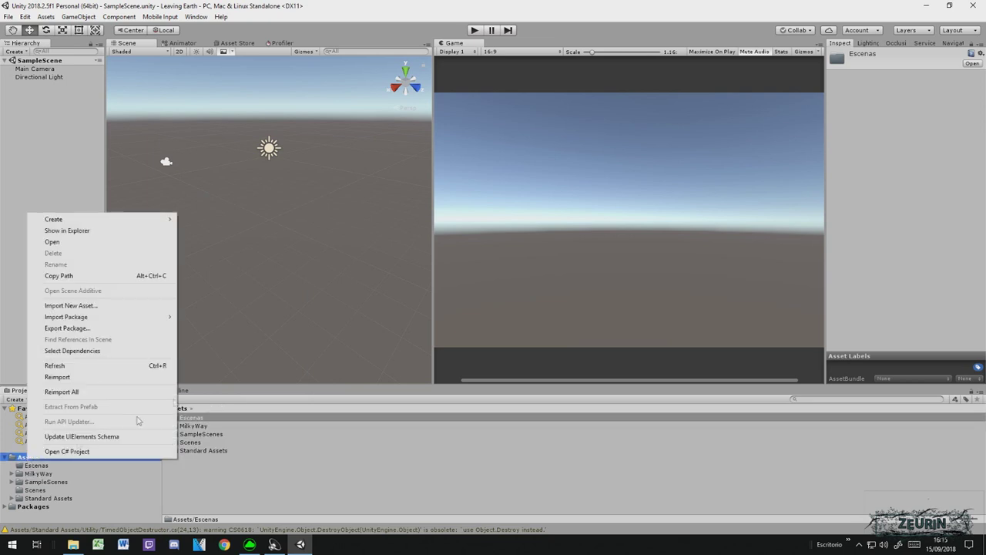
mouse_move(151, 220)
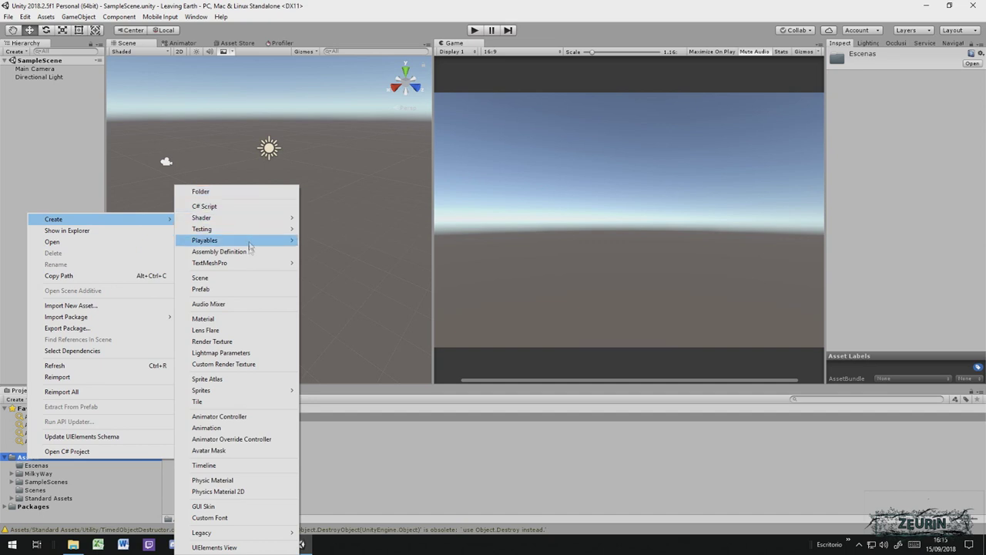
left_click(432, 450)
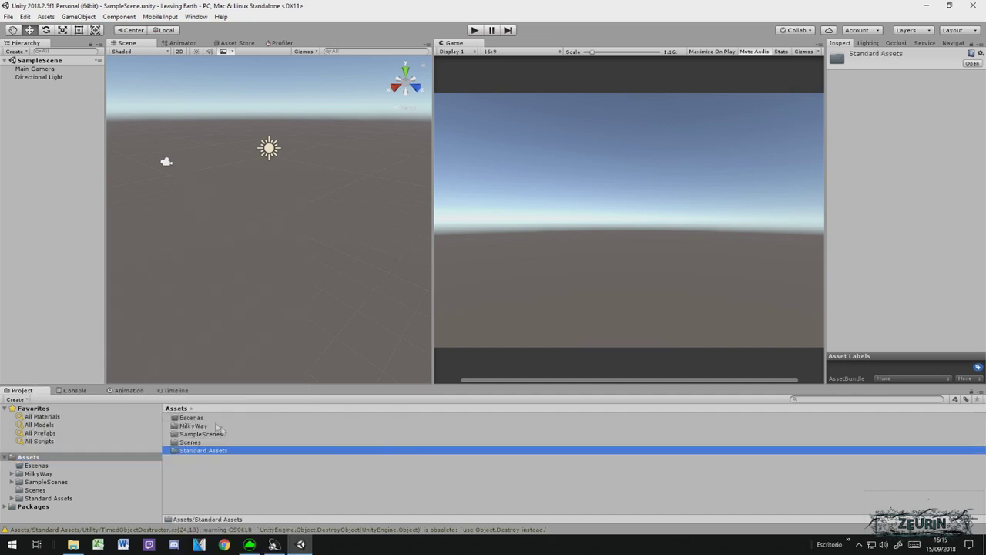
double_click(193, 419)
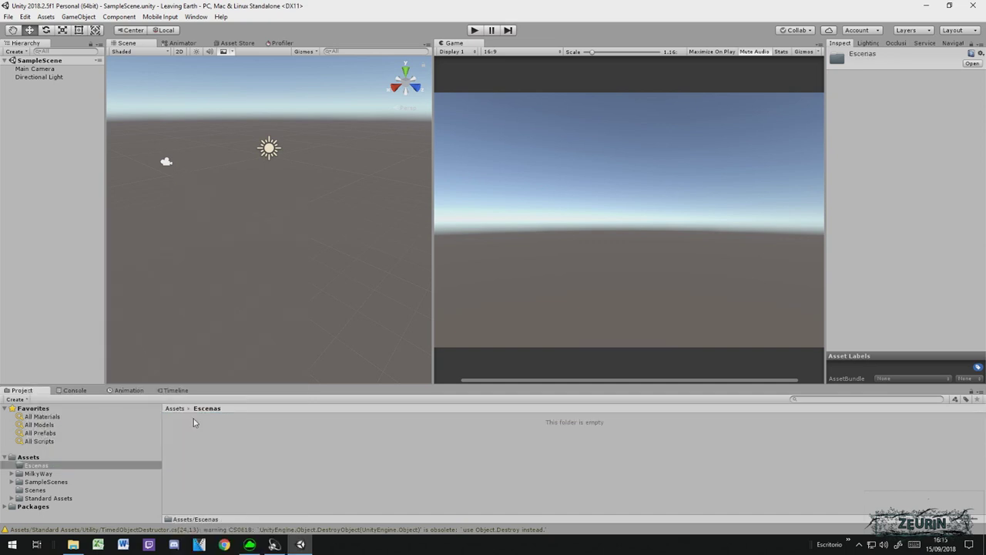
right_click(201, 436)
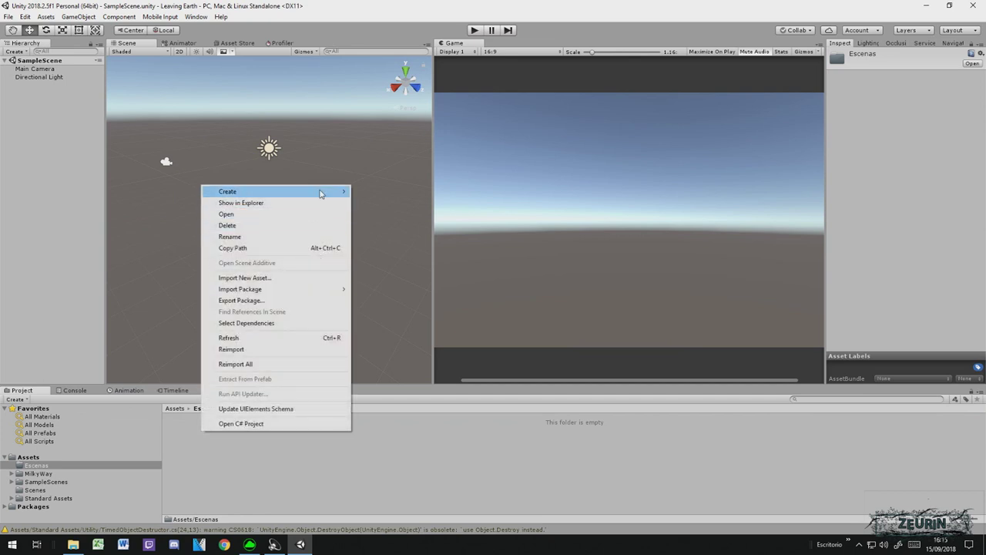
Step: Create a new scene named Escena_01 in Escenas and open it in the editor
mouse_move(319, 192)
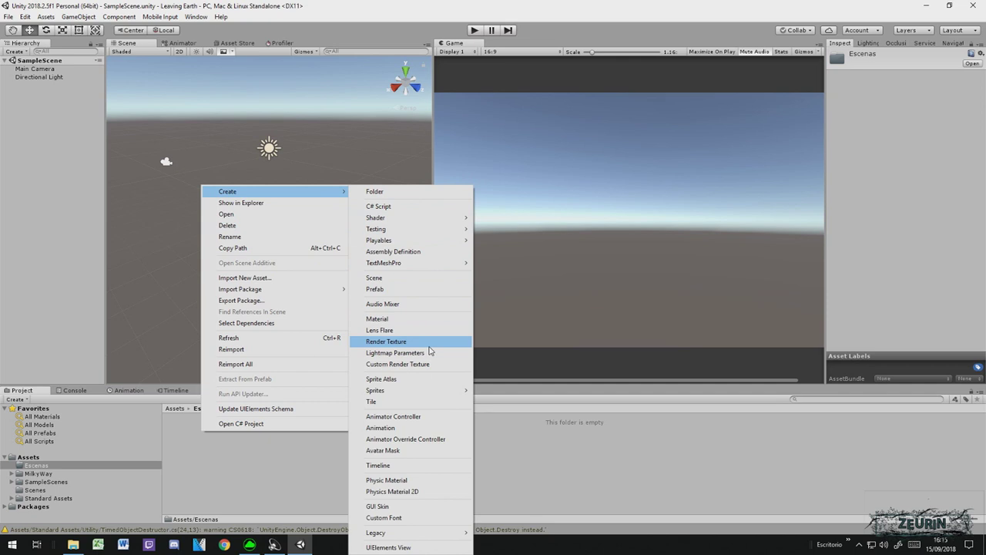
left_click(442, 279)
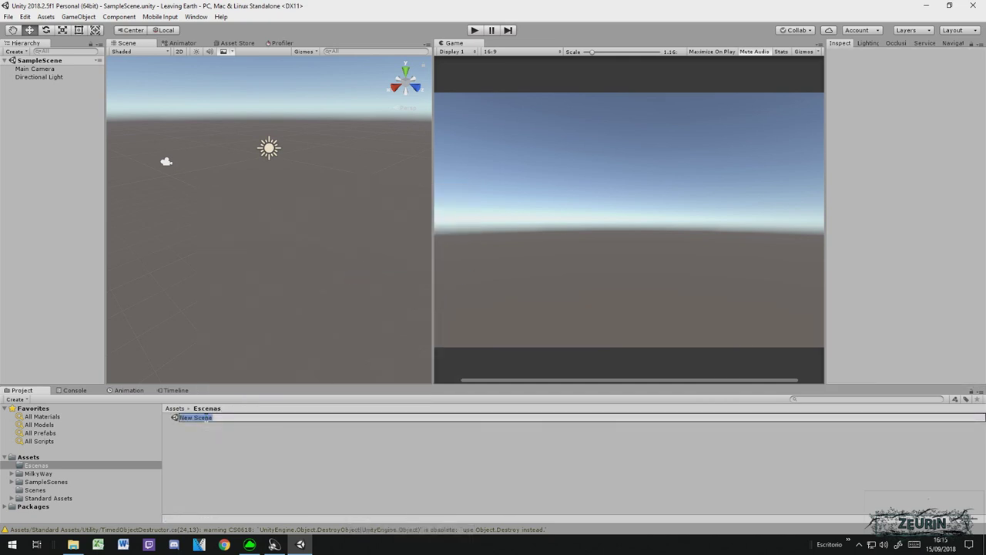
type("Escena_01")
key("Return")
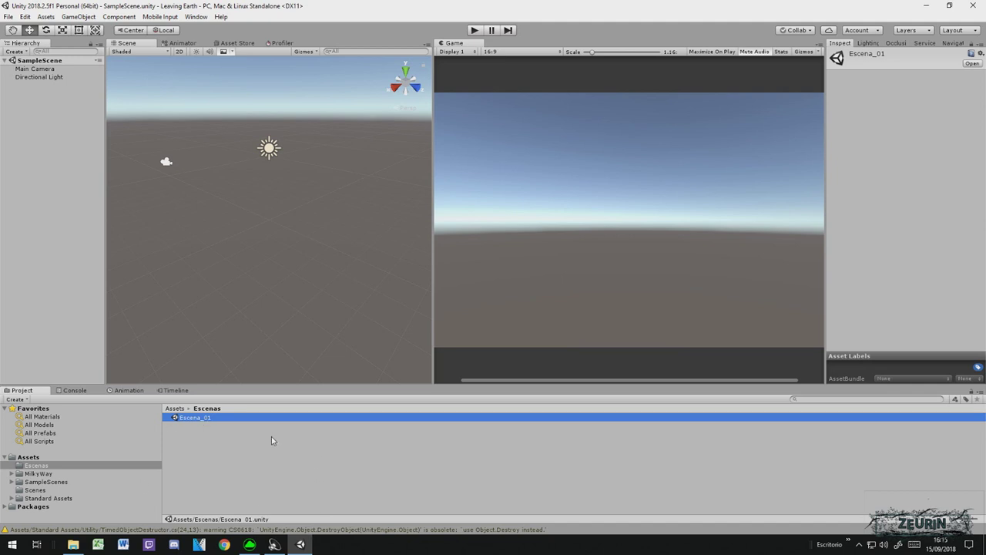
double_click(215, 419)
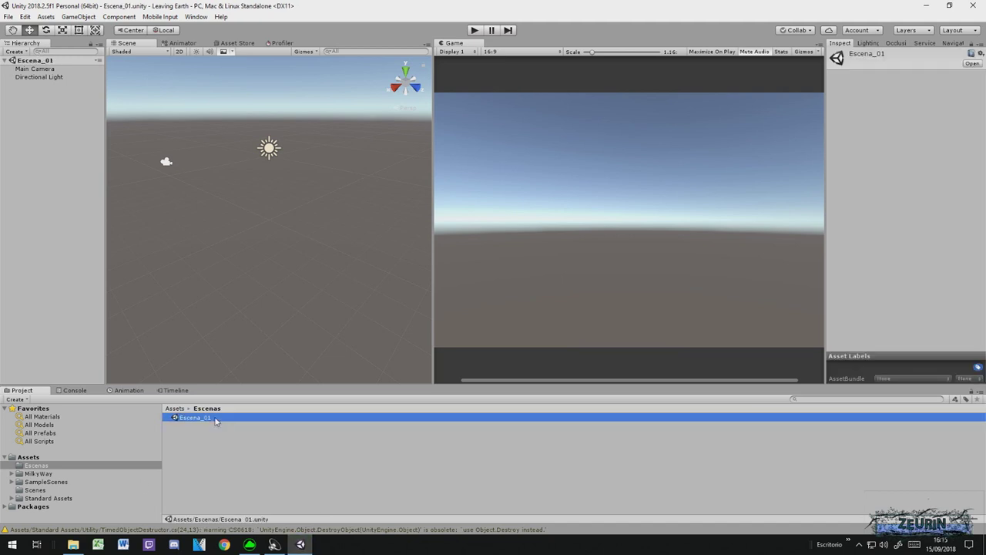
left_click(35, 490)
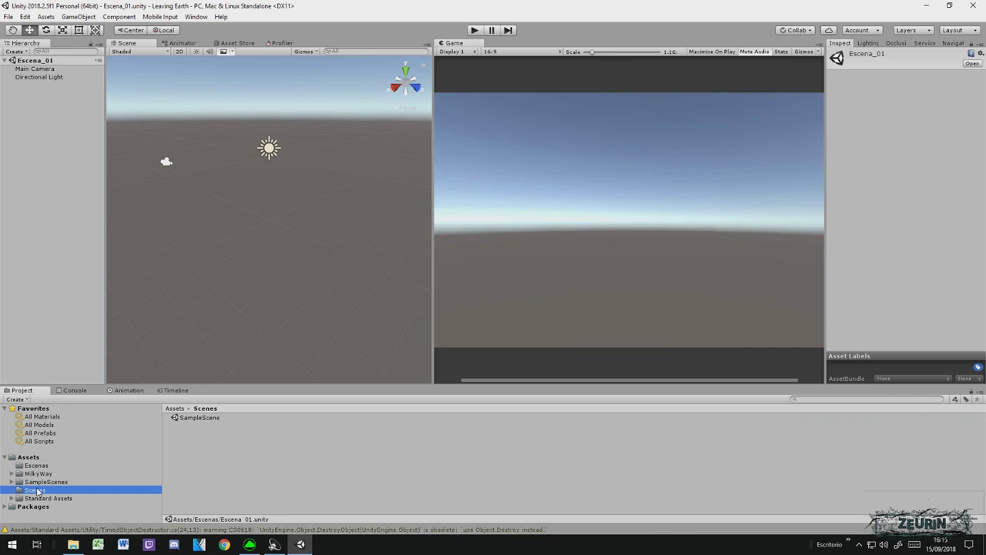
Step: Delete the Scenes folder and drag the ResetterUI prefab from SampleScenes > Prefabs into the Hierarchy
key("Delete")
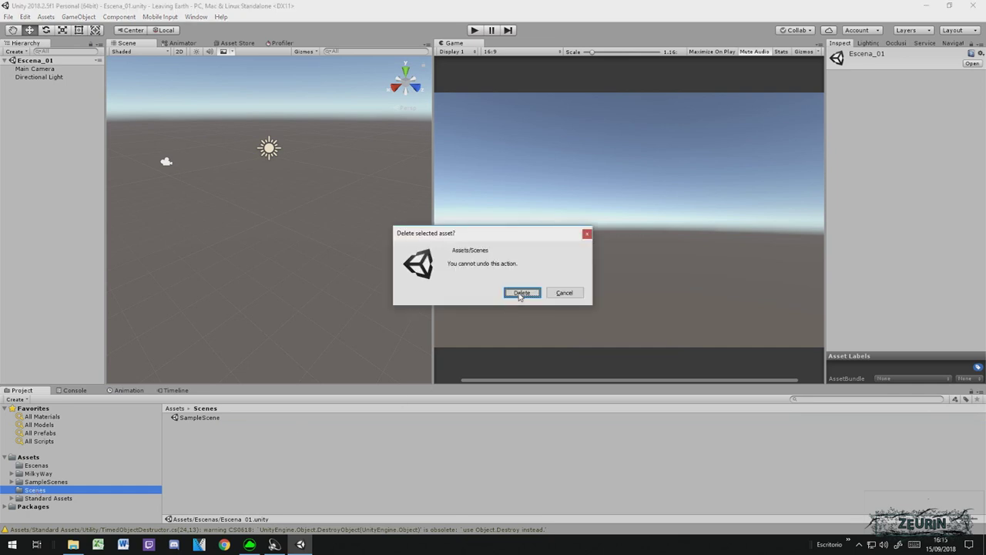
left_click(523, 290)
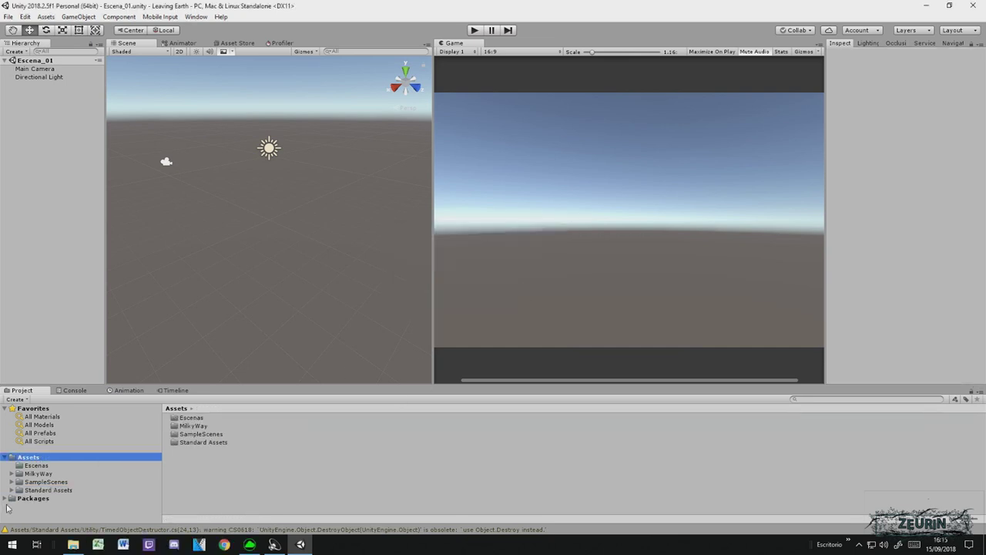
left_click(46, 480)
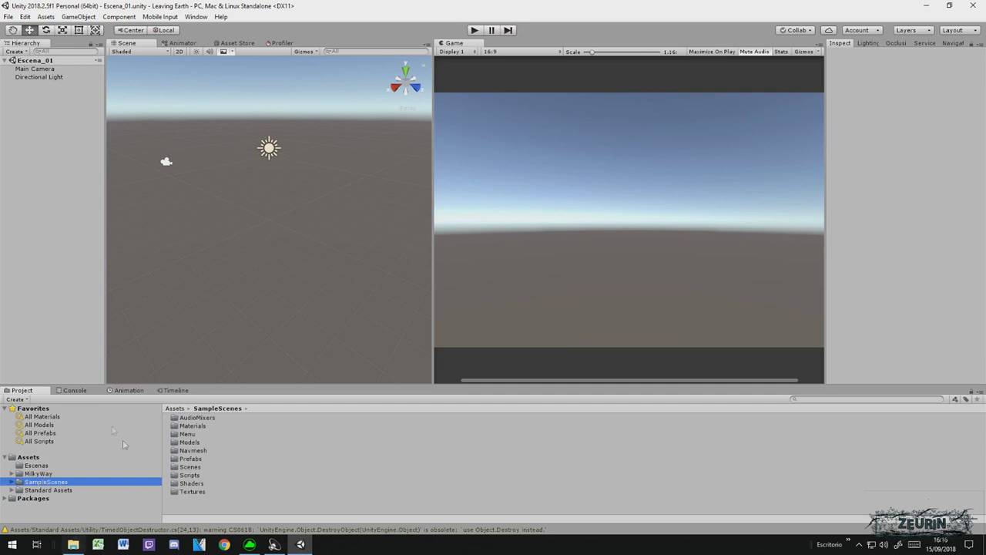
key("Right")
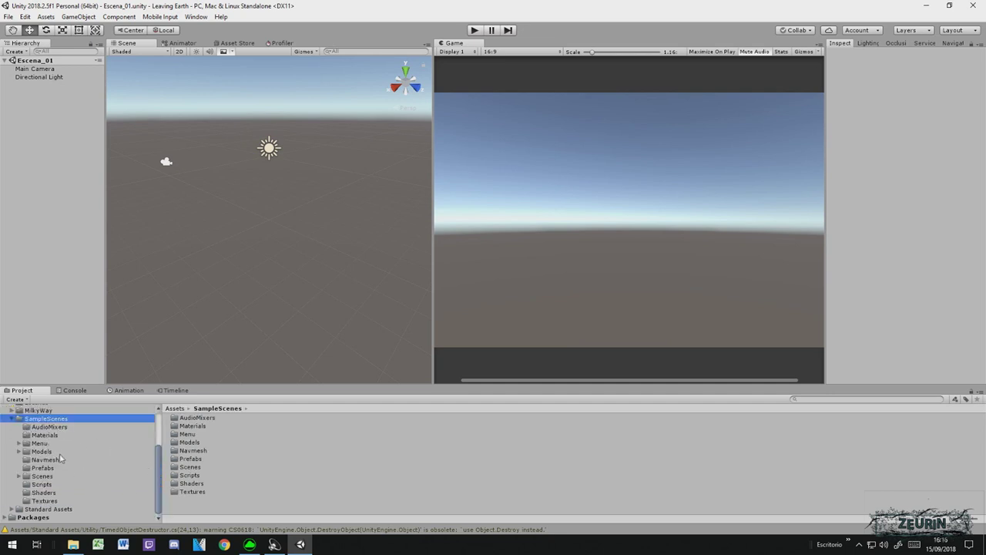
left_click(42, 467)
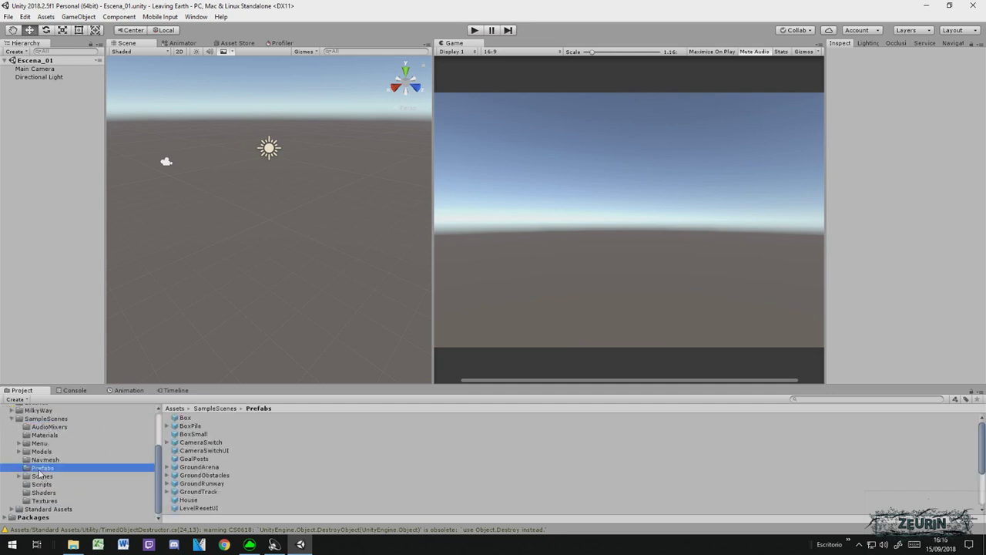
scroll(238, 459, "down", 3)
scroll(239, 459, "down", 2)
left_click_drag(197, 481, 301, 266)
Step: Resize the Console panel, review its messages, and clear them all
left_click(77, 391)
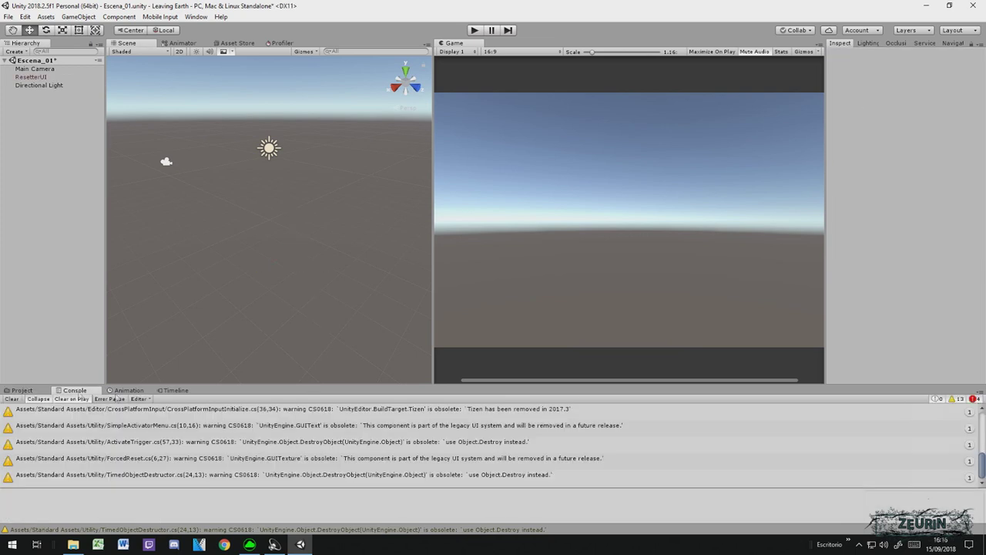
left_click_drag(981, 461, 979, 418)
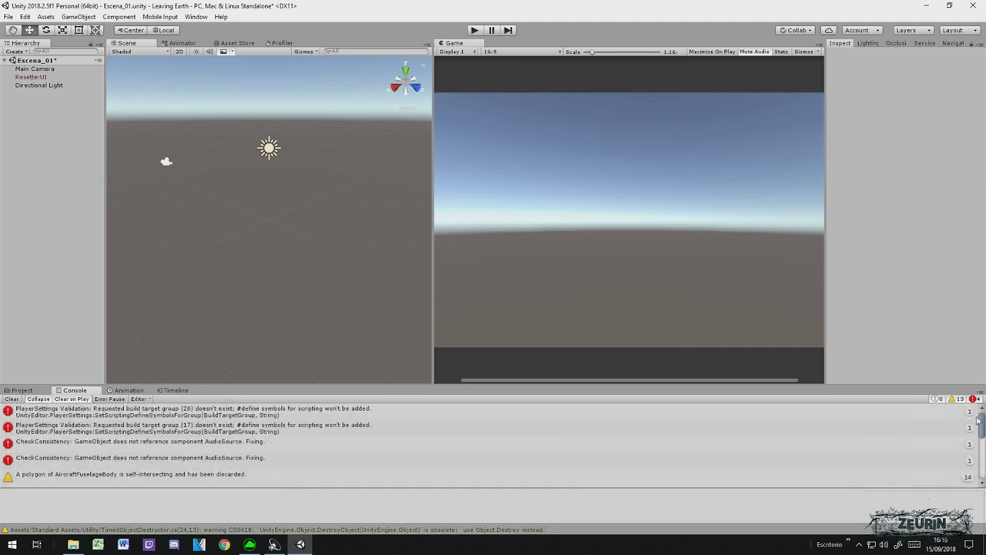
left_click_drag(978, 418, 979, 418)
scroll(184, 430, "down", 2)
scroll(184, 429, "down", 3)
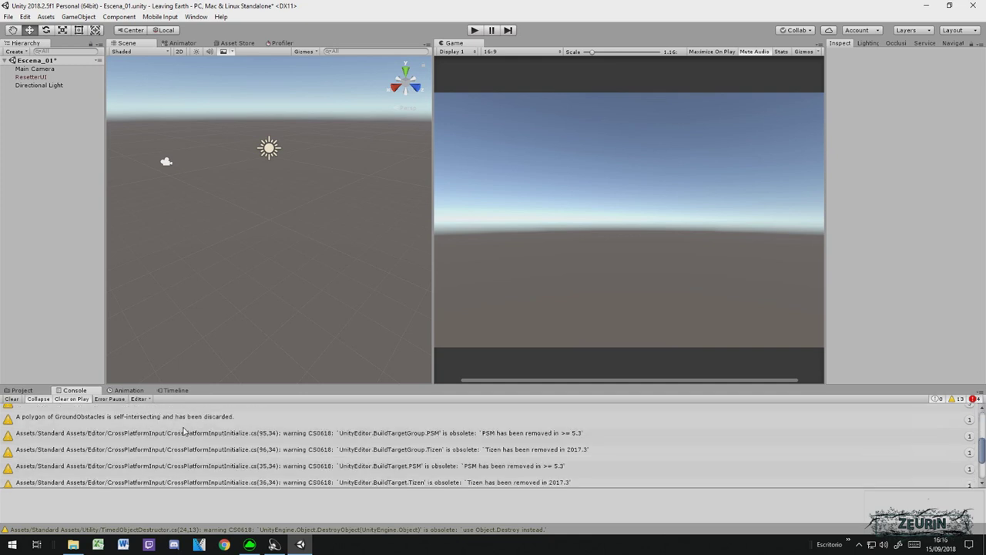
scroll(184, 430, "down", 4)
scroll(182, 434, "up", 2)
scroll(181, 433, "up", 2)
scroll(182, 434, "down", 4)
scroll(302, 452, "up", 2)
scroll(301, 453, "up", 3)
scroll(297, 454, "up", 2)
scroll(291, 454, "up", 2)
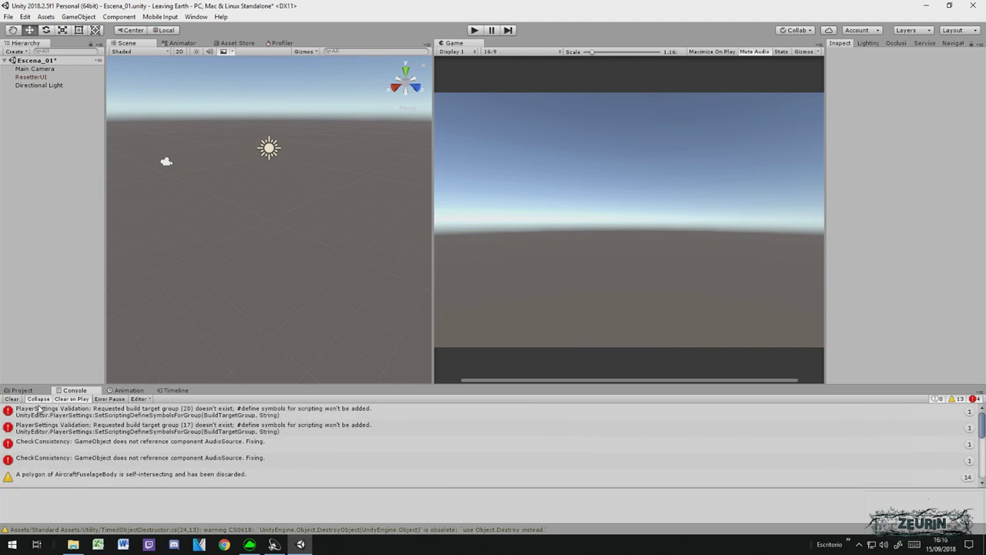
left_click(12, 399)
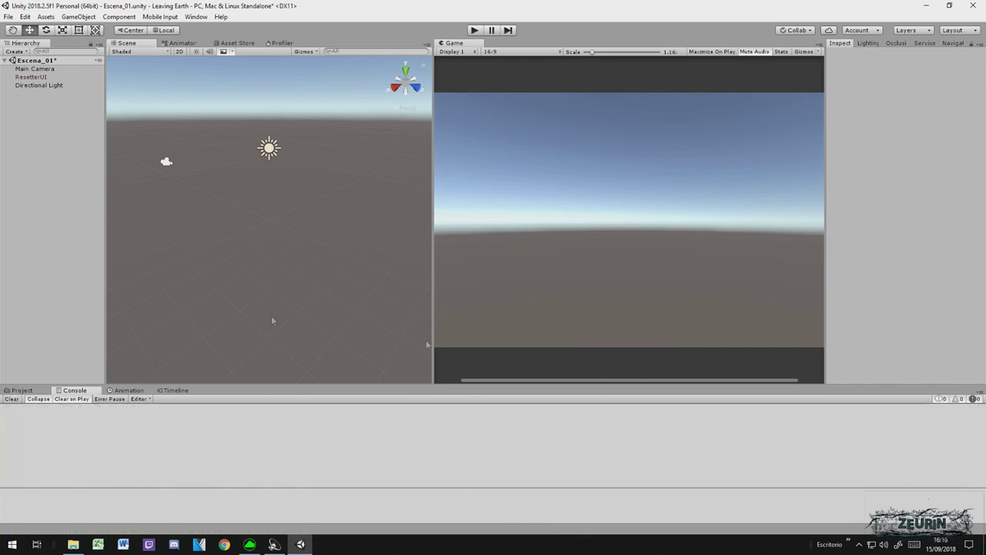
Step: Delete the ResetterUI object from the Escena_01 hierarchy
left_click(21, 390)
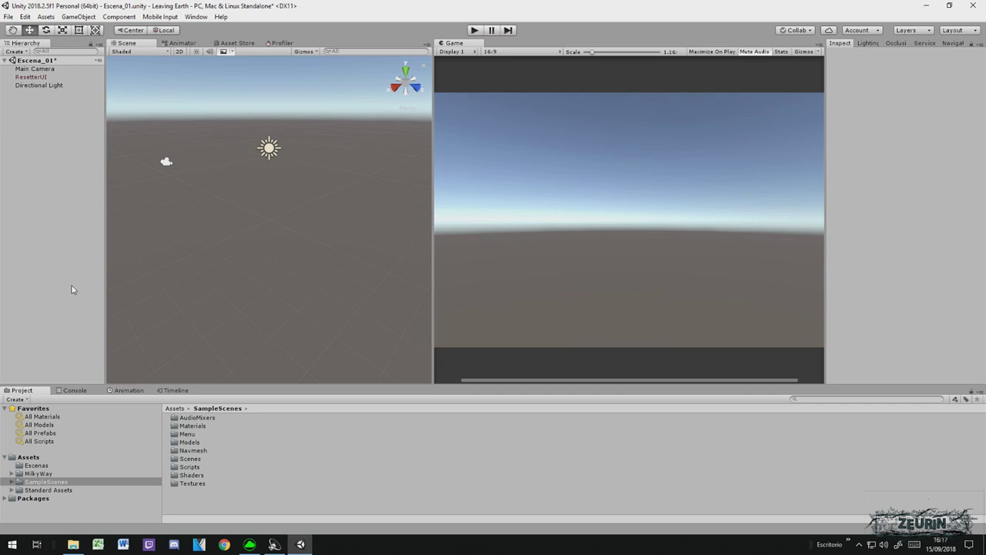
left_click(31, 77)
right_click(32, 80)
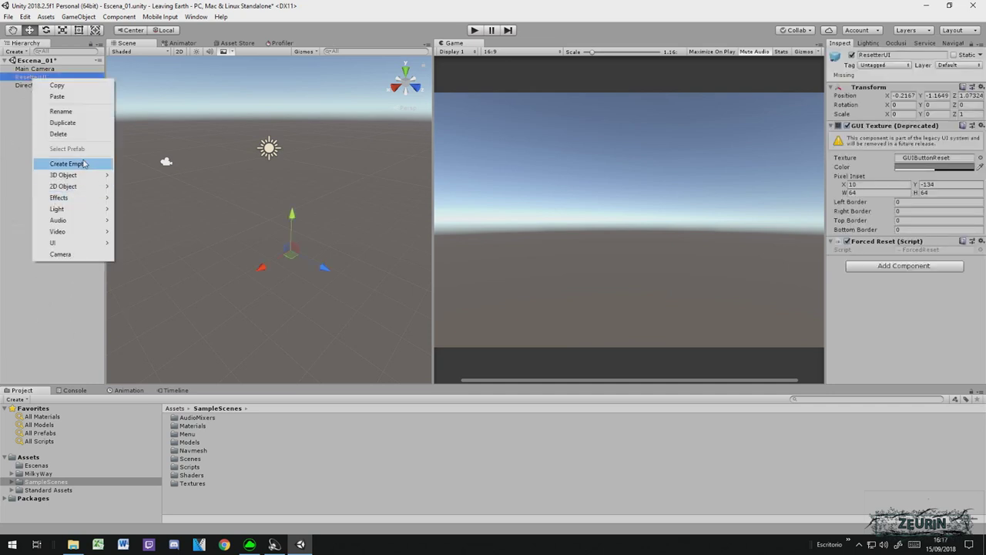
left_click(77, 135)
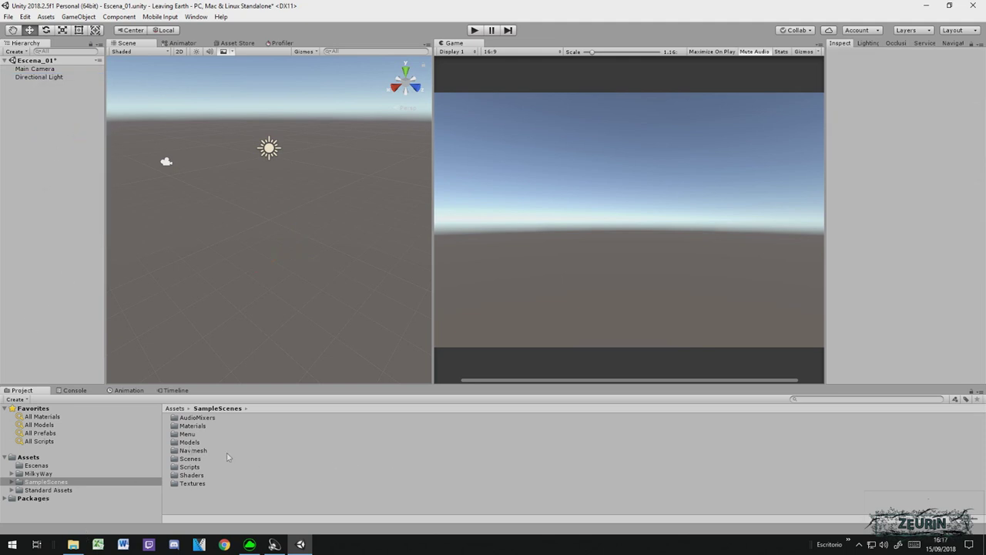
Step: Delete the SampleScenes folder from Assets, confirming the prompt
right_click(55, 483)
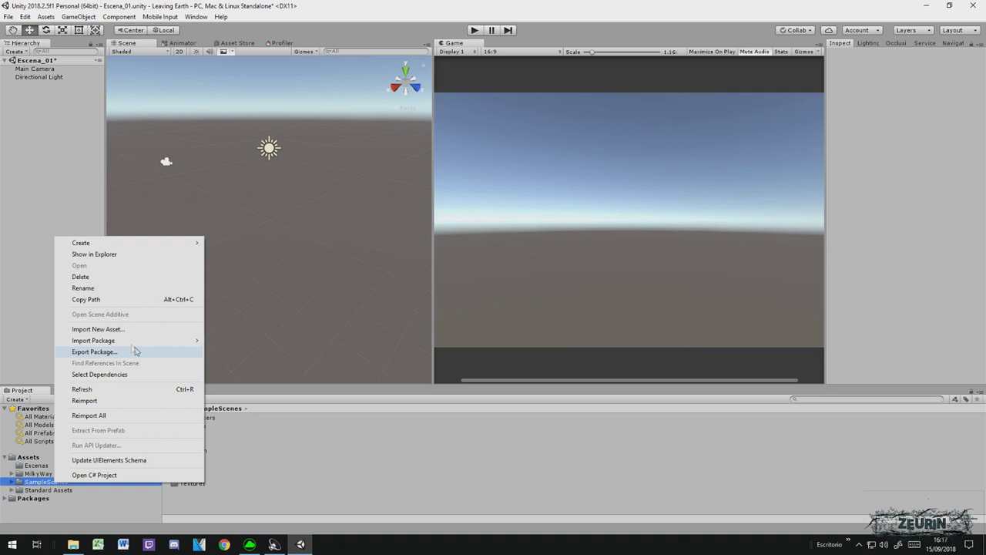
left_click(116, 276)
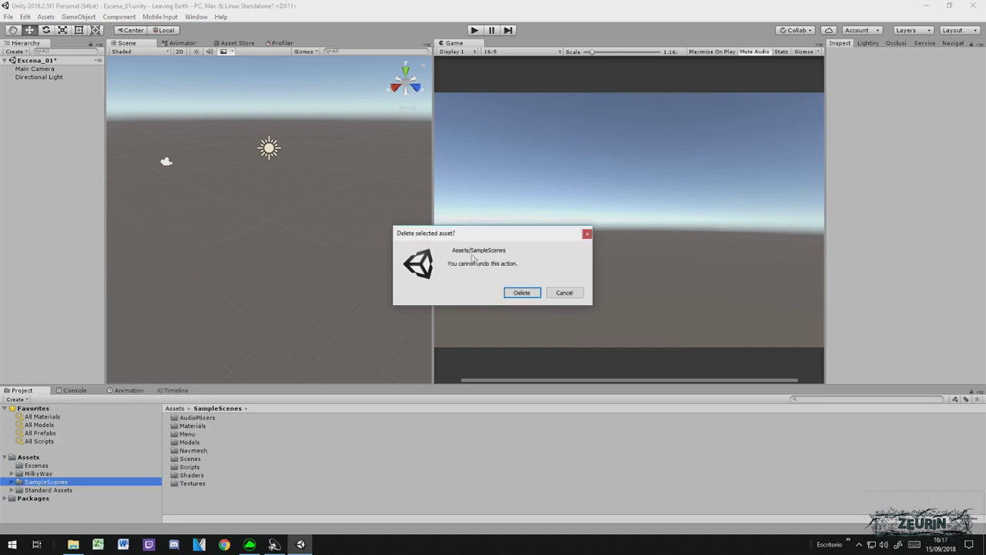
left_click(527, 293)
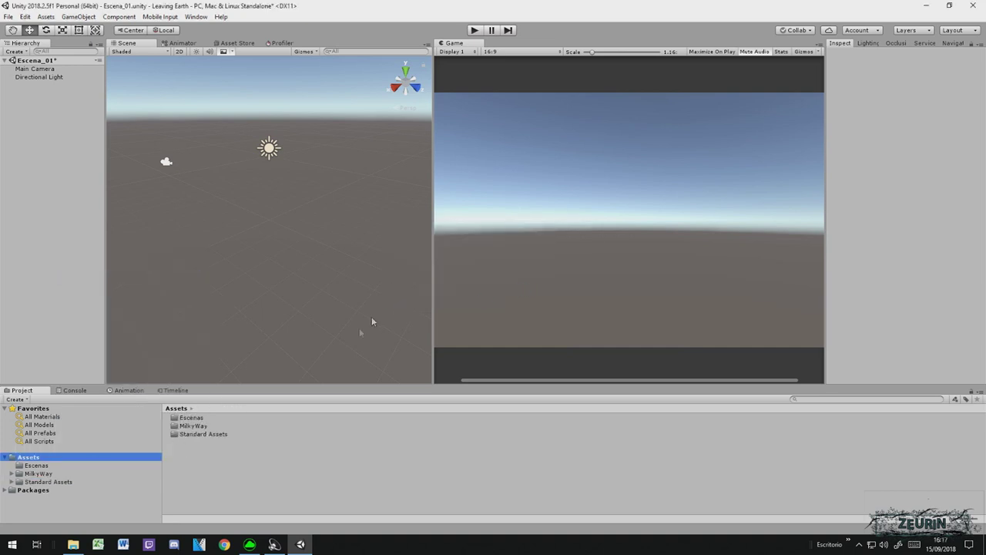
Step: Show the MilkyWay folder in the Project window and open its Material subfolder
left_click(77, 391)
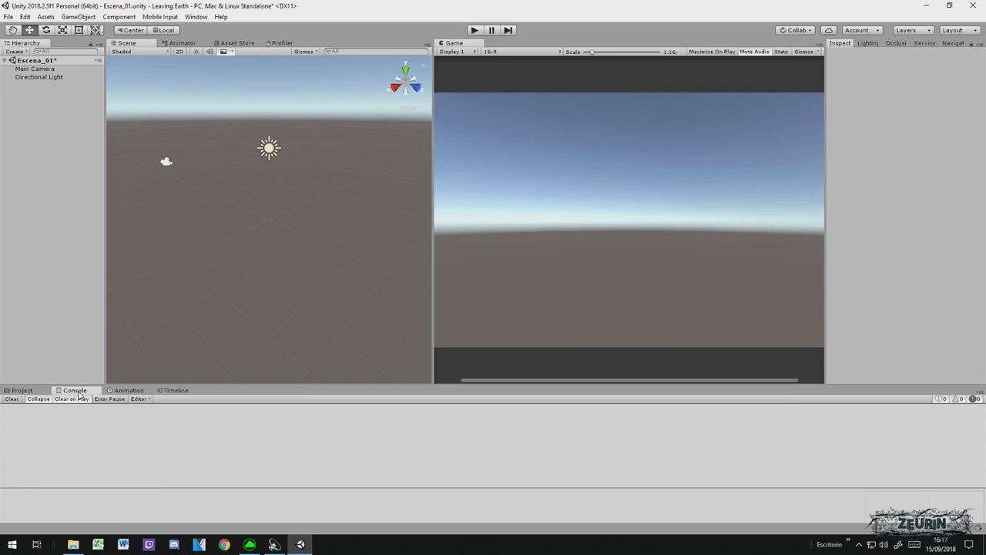
left_click(21, 390)
left_click(39, 473)
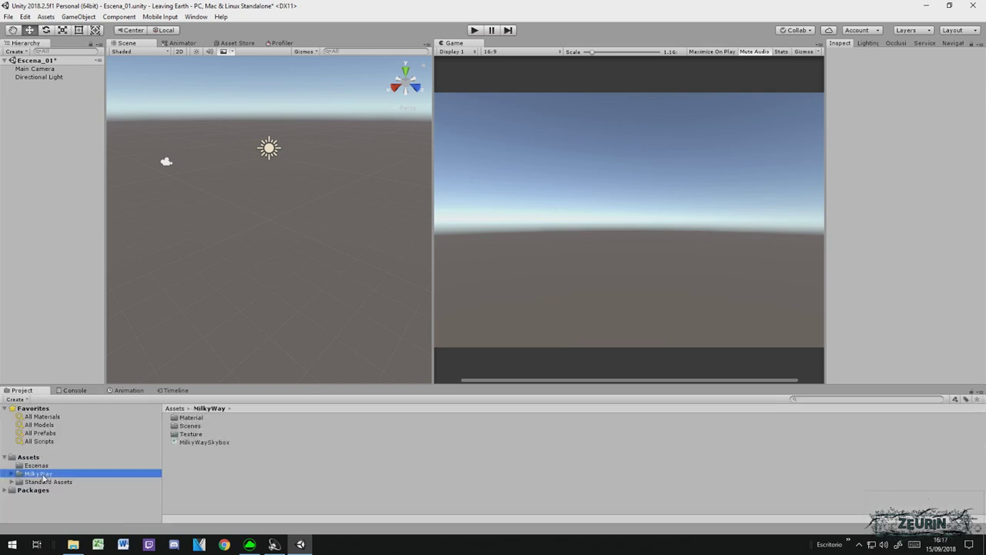
double_click(191, 417)
Step: Inspect the MilkyWay skybox material (Skybox/Cubemap, exposure 0.54), then orbit the Scene view level toward the sky
left_click(189, 416)
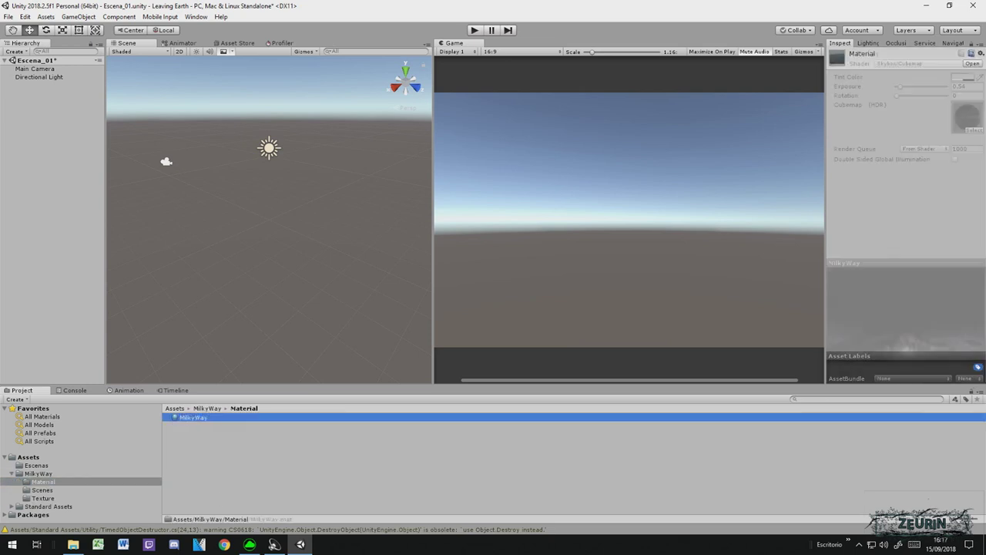
left_click(12, 473)
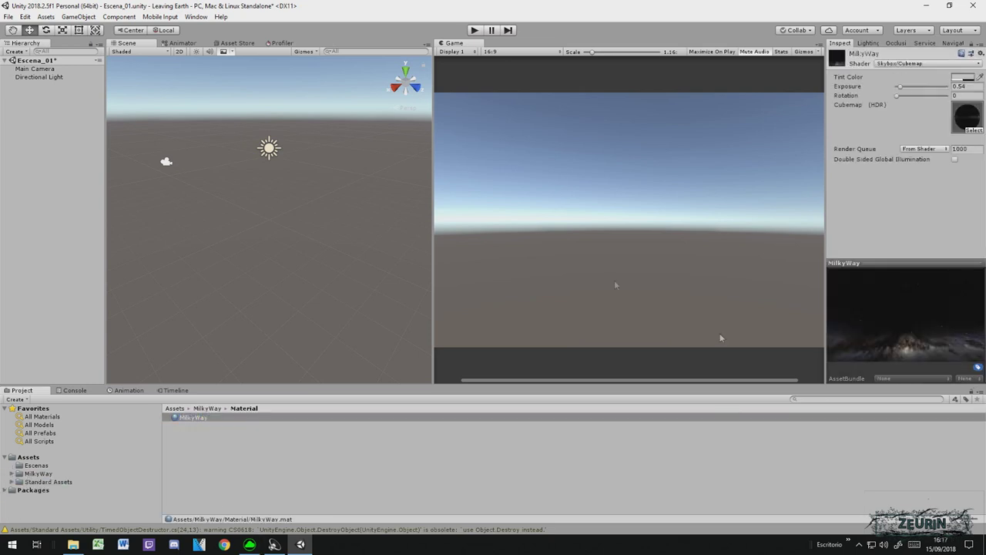
mouse_move(378, 222)
right_mouse_down()
mouse_move(291, 278)
mouse_move(480, 196)
mouse_move(586, 250)
right_mouse_up()
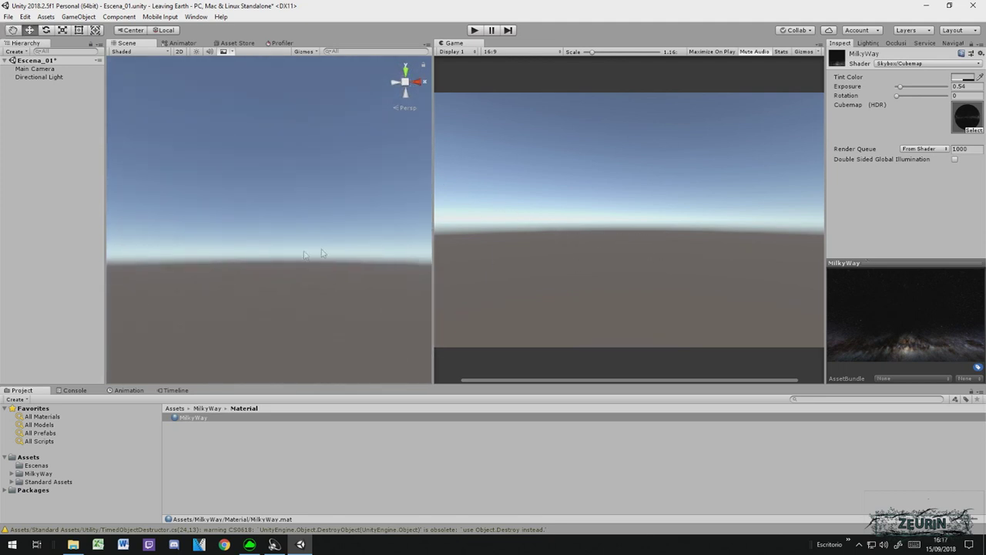
mouse_move(586, 250)
right_mouse_down()
mouse_move(457, 282)
mouse_move(374, 254)
right_mouse_up()
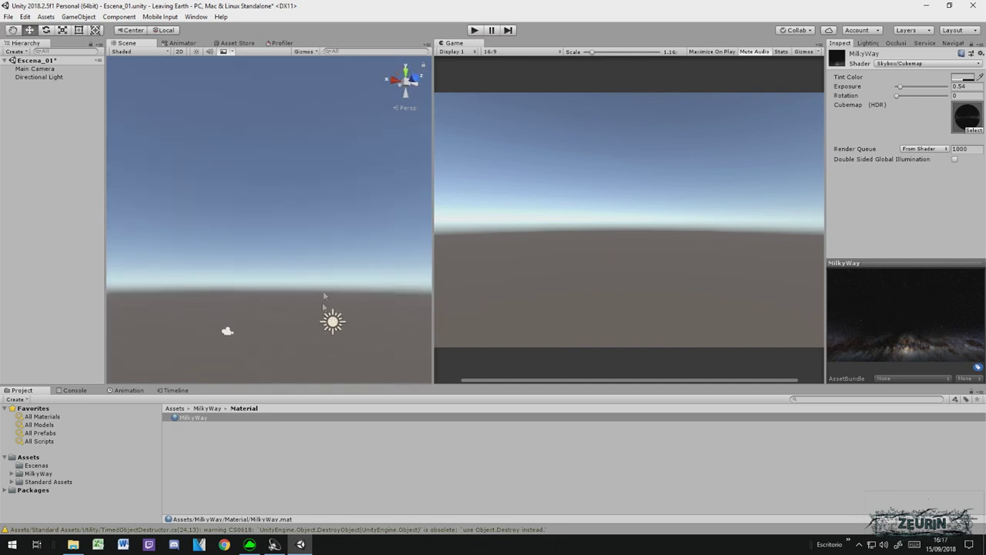
mouse_move(266, 295)
right_mouse_down()
mouse_move(288, 320)
mouse_move(344, 269)
right_mouse_up()
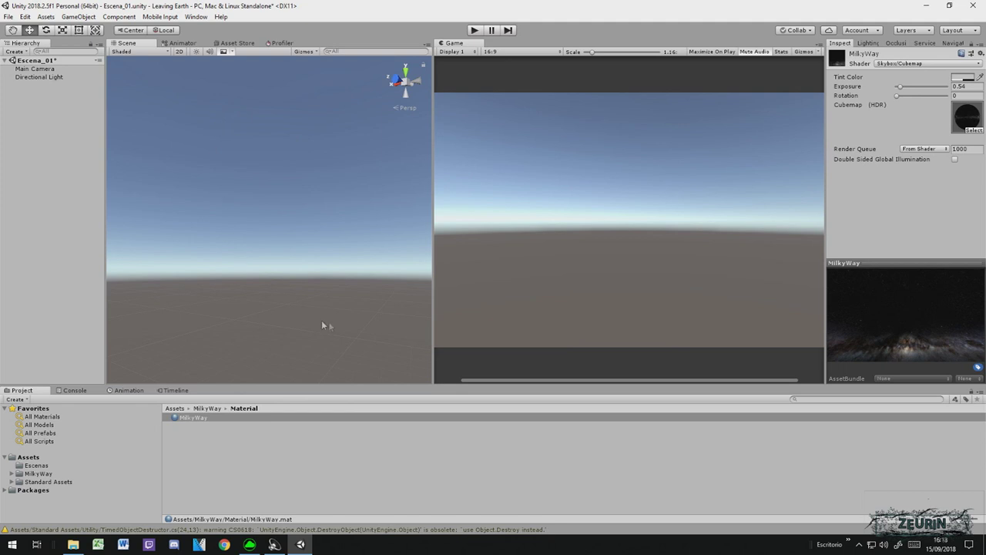
left_click(7, 457)
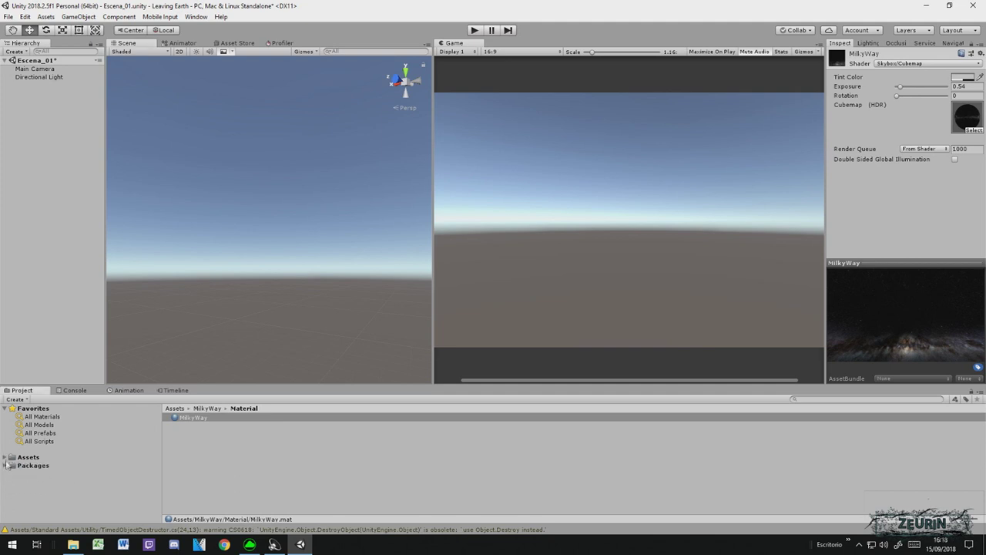
Step: Browse the Packages folder and the TextMesh Pro package, glancing at the Console warnings
left_click(6, 466)
left_click(6, 466)
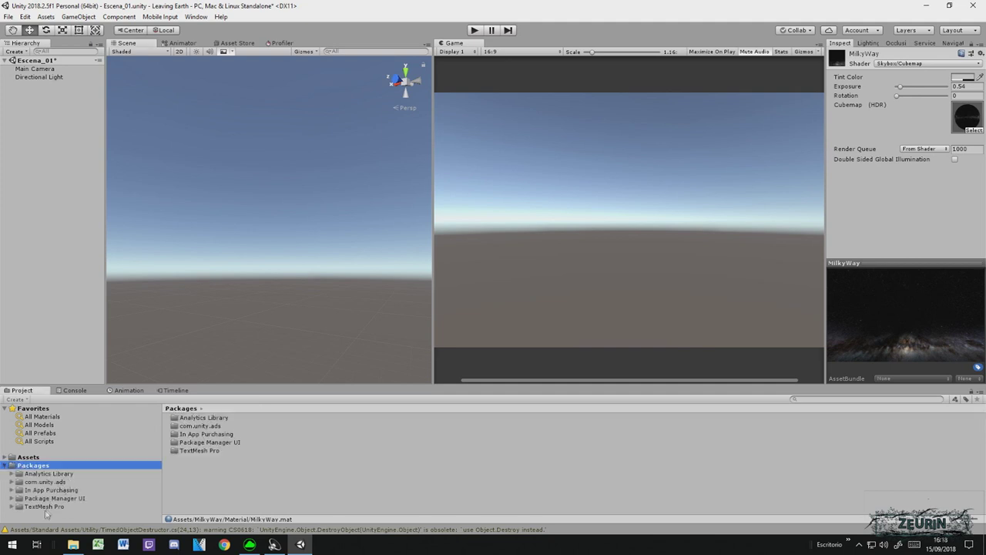
left_click(5, 457)
scroll(51, 477, "down", 1)
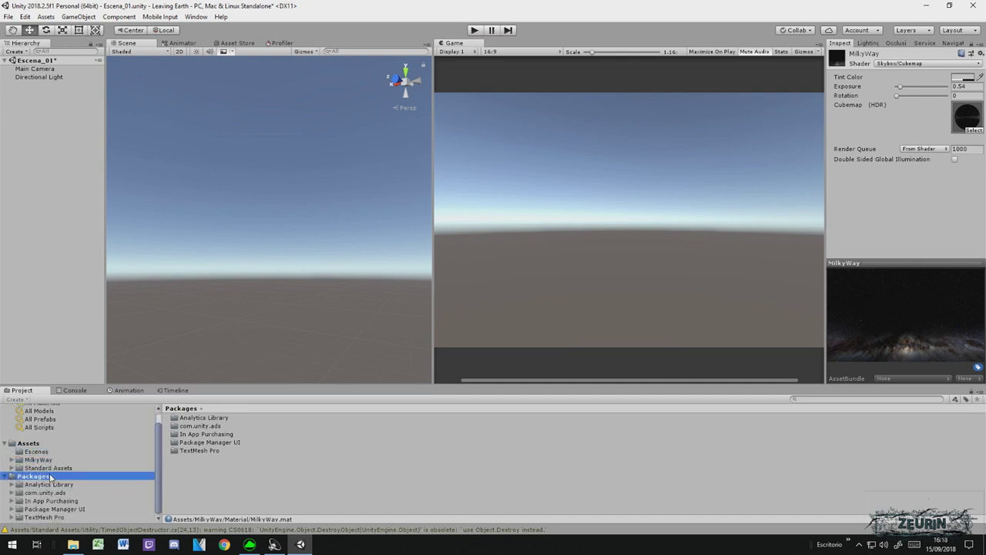
left_click(49, 518)
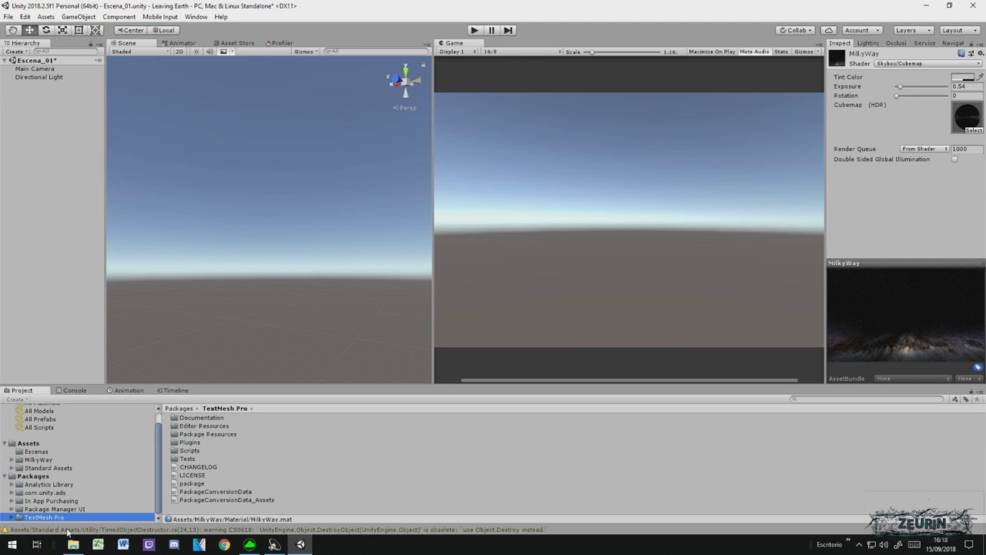
left_click(75, 391)
left_click(22, 390)
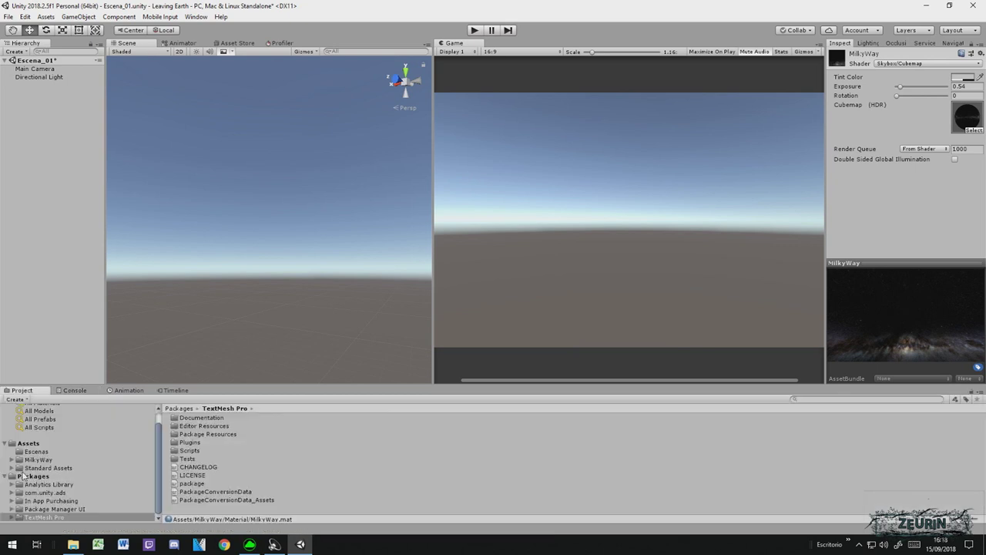
left_click(6, 476)
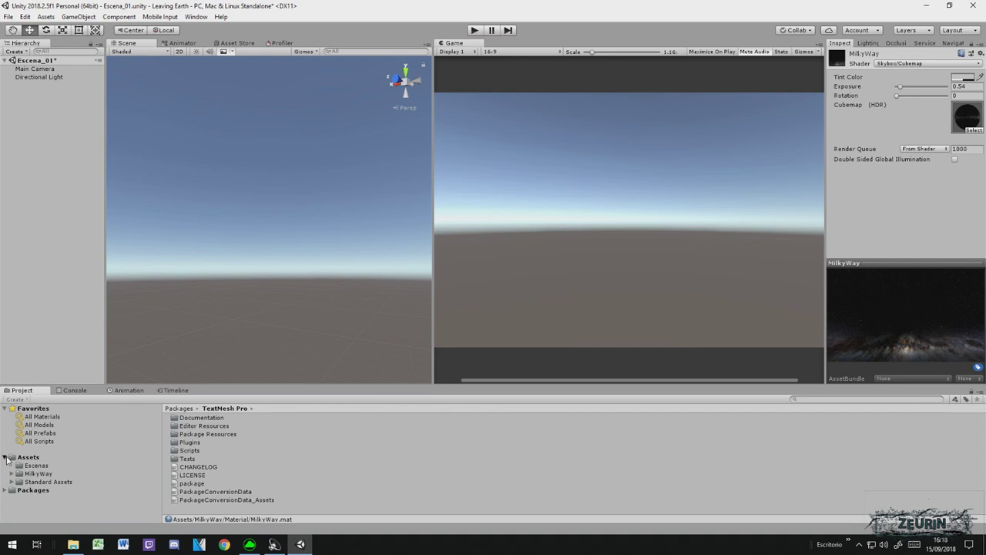
Step: Scroll through the expanded Standard Assets folder, then collapse it back to the top-level Assets
left_click(6, 458)
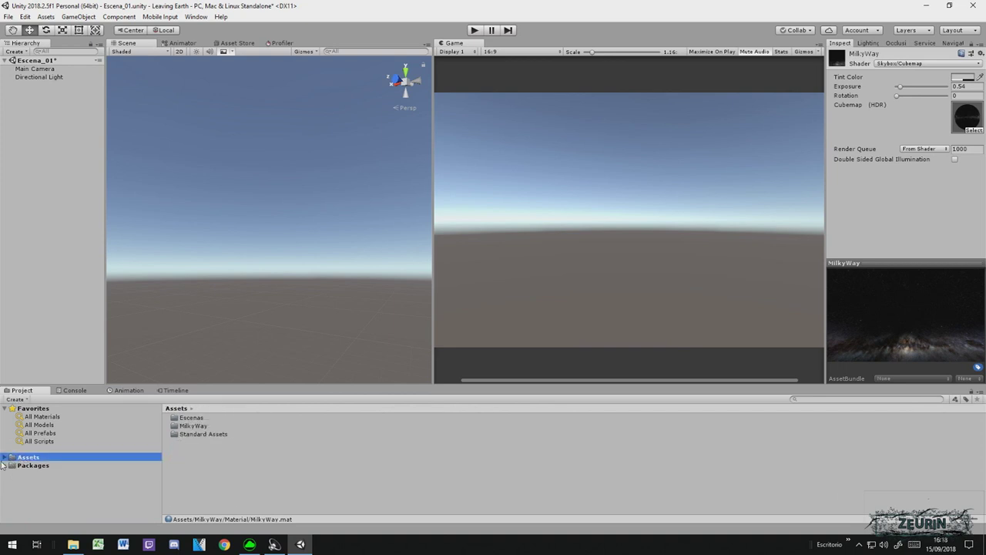
left_click(5, 458)
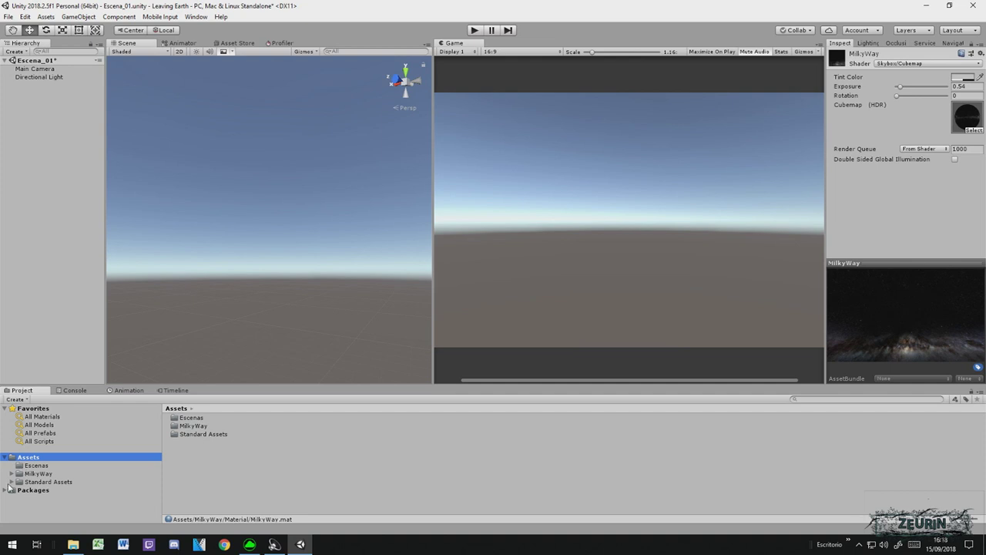
left_click(13, 481)
scroll(87, 473, "down", 3)
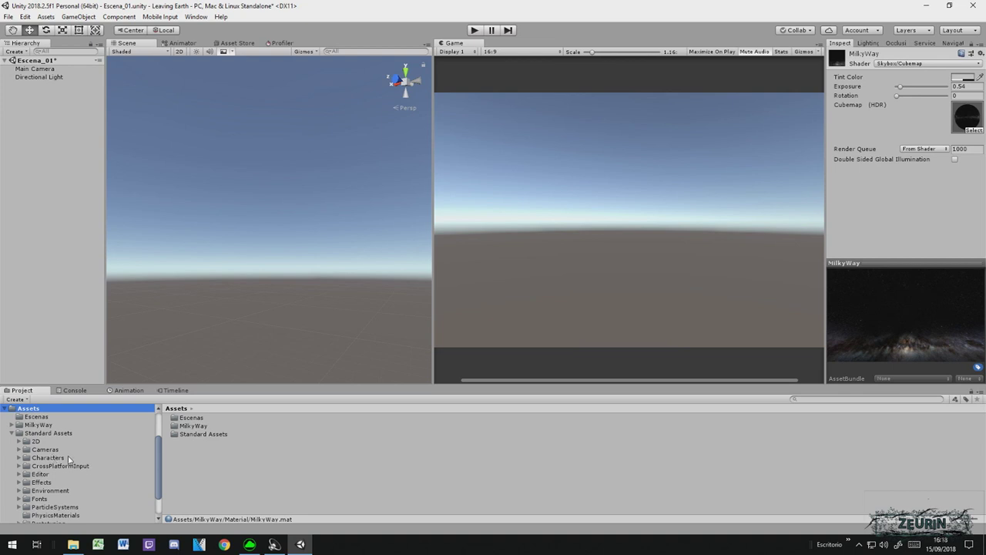
scroll(69, 459, "down", 2)
scroll(67, 461, "up", 3)
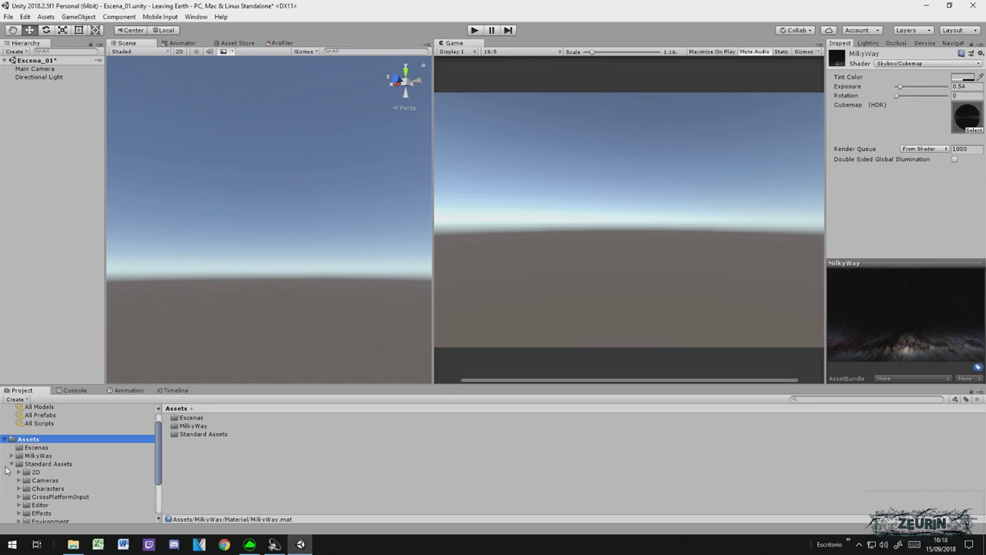
scroll(75, 465, "down", 3)
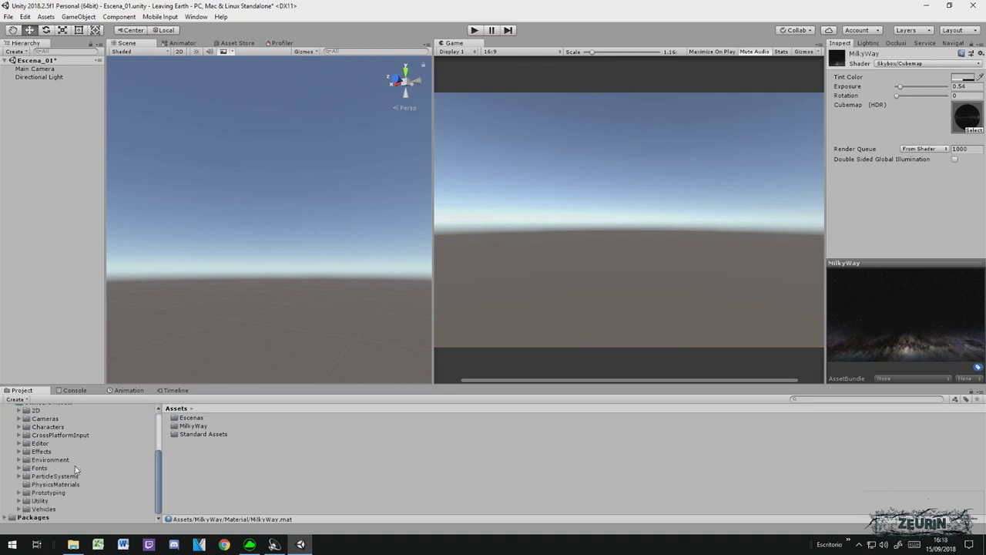
scroll(74, 469, "up", 4)
scroll(73, 470, "down", 3)
scroll(73, 470, "down", 1)
scroll(110, 442, "up", 3)
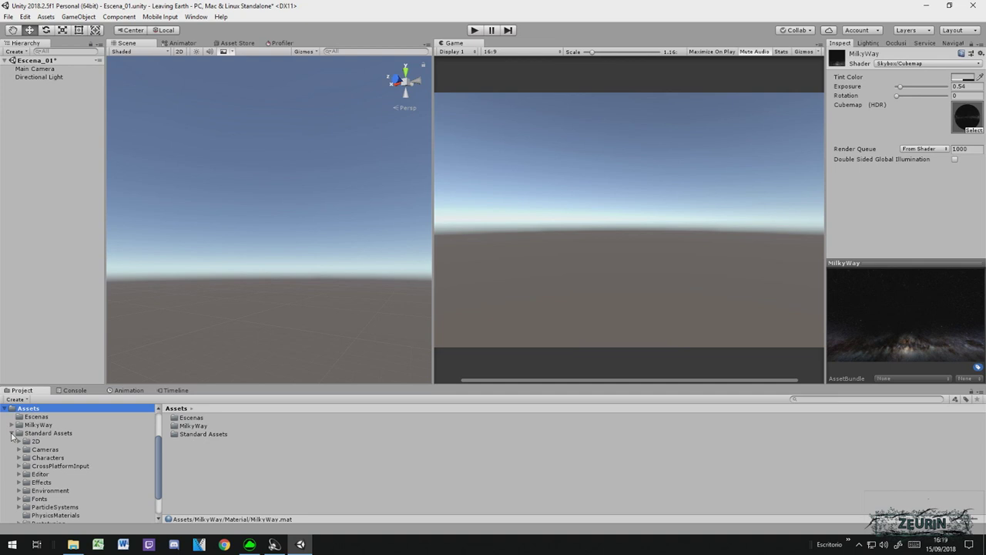
left_click(11, 433)
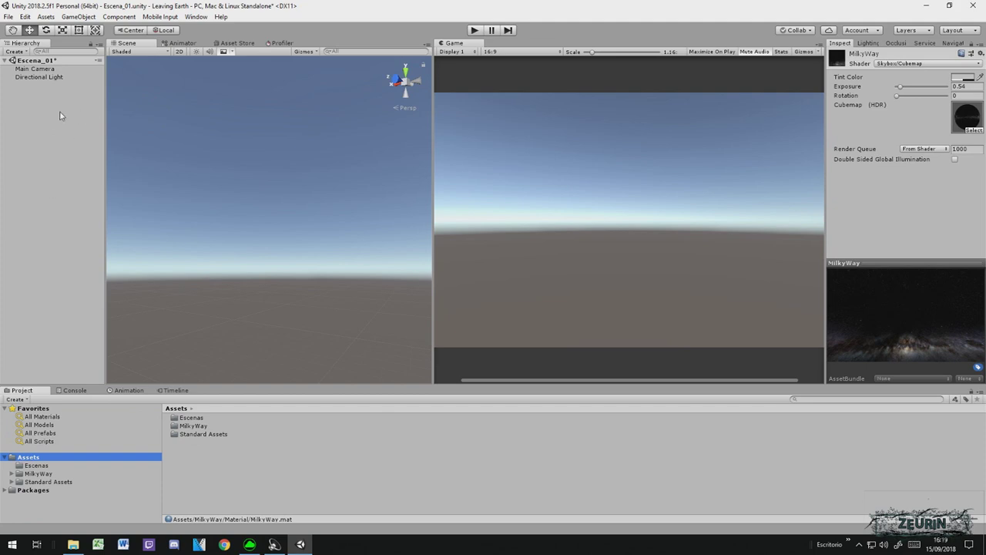
left_click(898, 544)
Step: Capture the screen and circle the hierarchy in red, with an arrow up from Assets
left_click(886, 308)
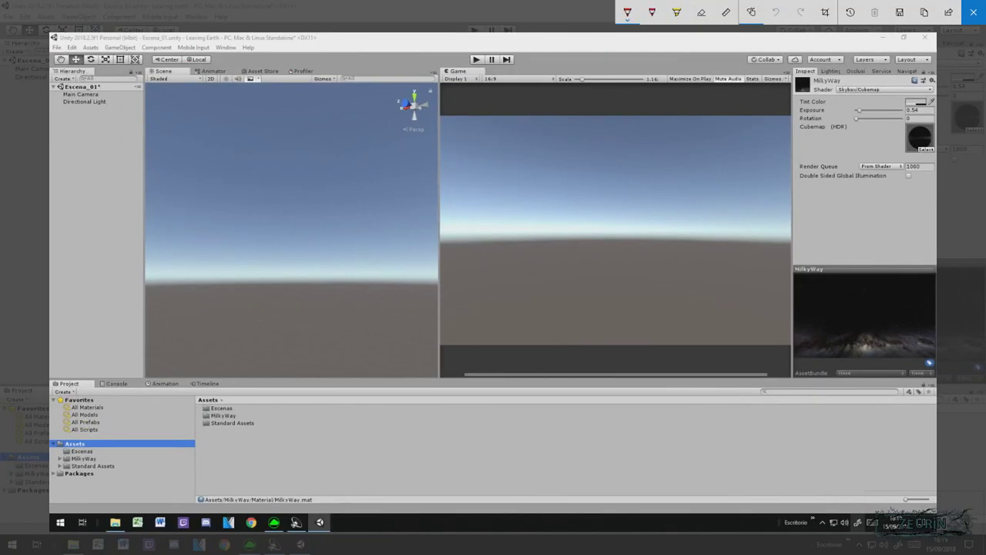
mouse_move(117, 80)
left_mouse_down()
mouse_move(58, 98)
mouse_move(116, 73)
left_mouse_up()
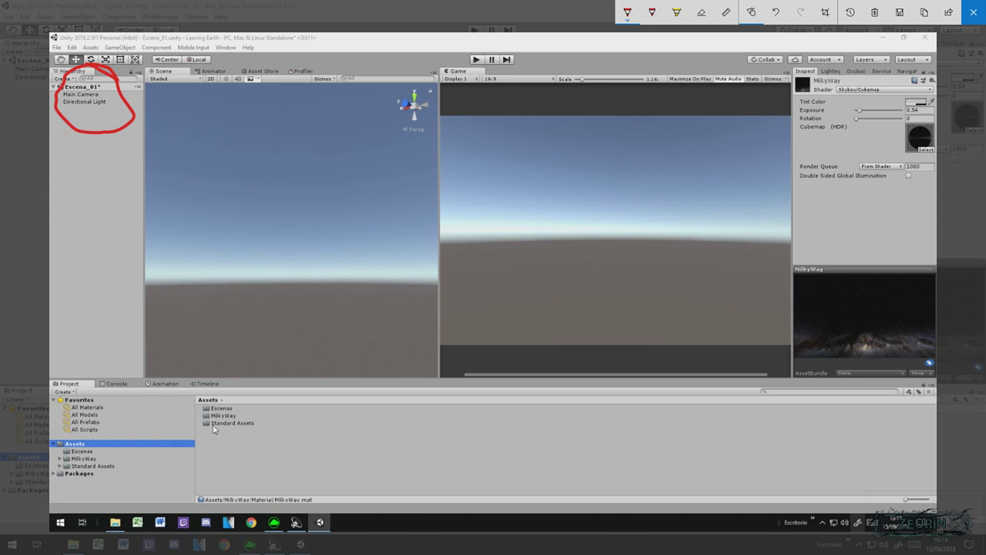
mouse_move(148, 419)
left_mouse_down()
mouse_move(107, 279)
mouse_move(104, 207)
left_mouse_up()
left_click_drag(86, 257, 127, 234)
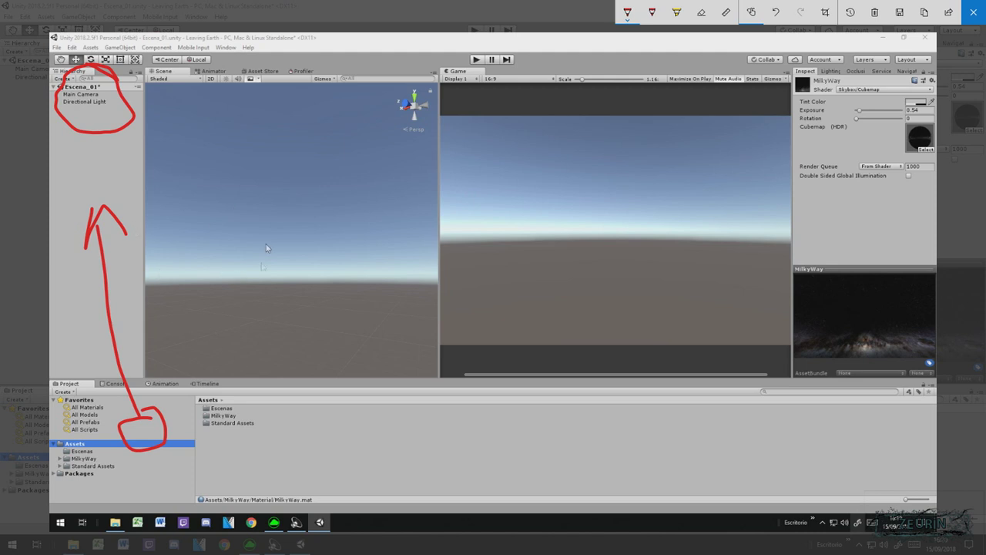
Step: Sketch a red box in the Scene view
left_click_drag(213, 334, 285, 333)
left_click_drag(213, 308, 213, 335)
left_click_drag(205, 292, 280, 338)
mouse_move(205, 292)
left_mouse_down()
mouse_move(279, 268)
mouse_move(308, 275)
mouse_move(293, 329)
left_mouse_up()
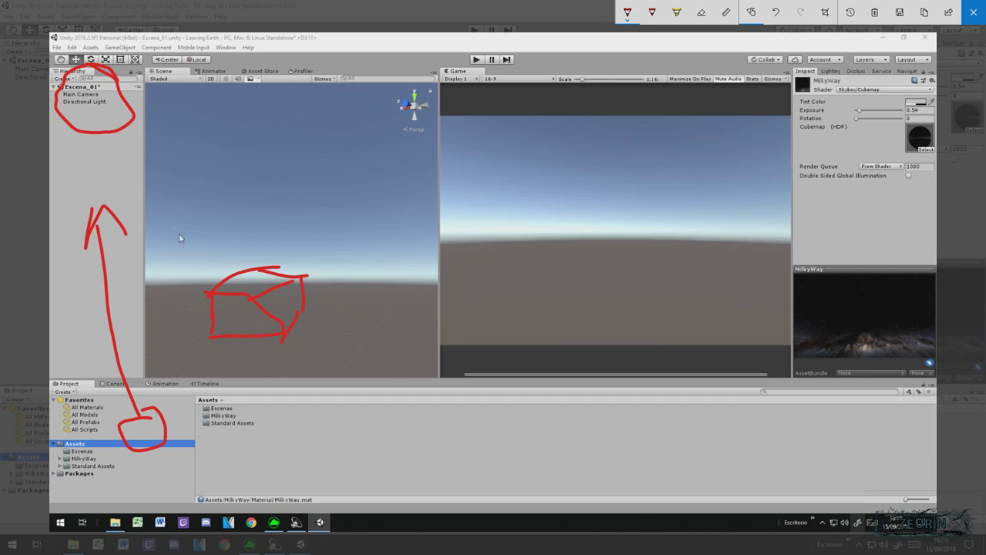
Step: Add red lines and an arrowhead under the hierarchy circle, plus a pyramid roof on the box
mouse_move(65, 150)
left_mouse_down()
mouse_move(121, 151)
mouse_move(121, 164)
left_mouse_up()
left_click_drag(61, 166, 109, 168)
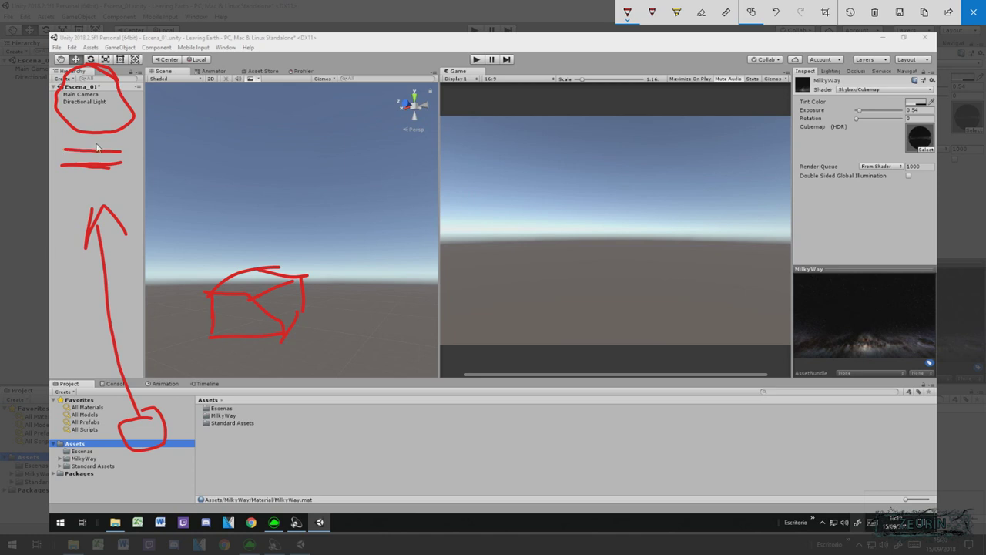
mouse_move(136, 131)
left_mouse_down()
mouse_move(126, 141)
mouse_move(147, 142)
left_mouse_up()
mouse_move(131, 191)
left_mouse_down()
mouse_move(117, 165)
mouse_move(141, 177)
left_mouse_up()
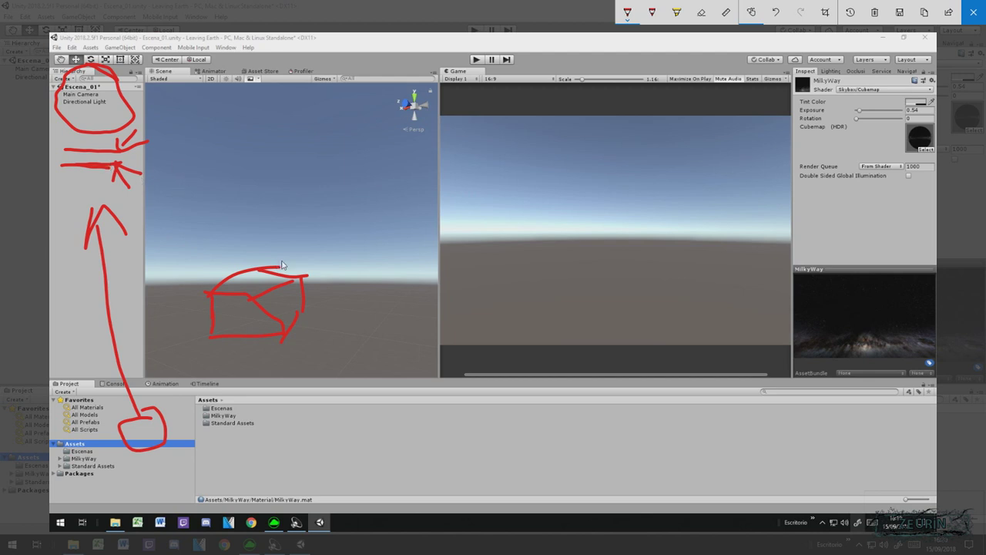
mouse_move(276, 267)
left_mouse_down()
mouse_move(294, 228)
mouse_move(319, 263)
left_mouse_up()
mouse_move(277, 298)
left_mouse_down()
mouse_move(312, 264)
mouse_move(297, 275)
mouse_move(308, 262)
mouse_move(288, 256)
mouse_move(298, 264)
left_mouse_up()
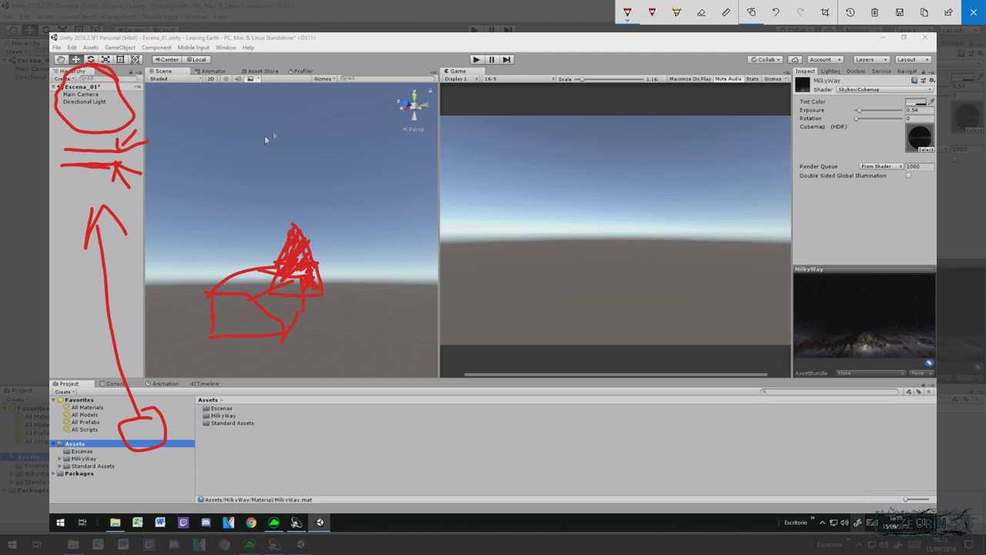
left_click(627, 13)
left_click(640, 117)
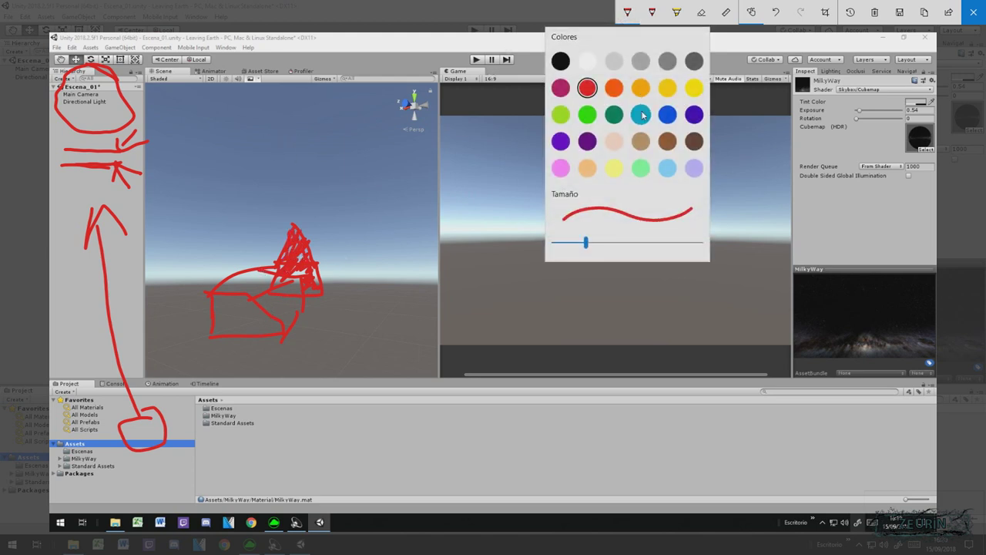
Step: Draw the cyan box's top, sides, bottom and diagonals over the house, plus cyan lines by the hierarchy
left_click_drag(254, 271, 311, 311)
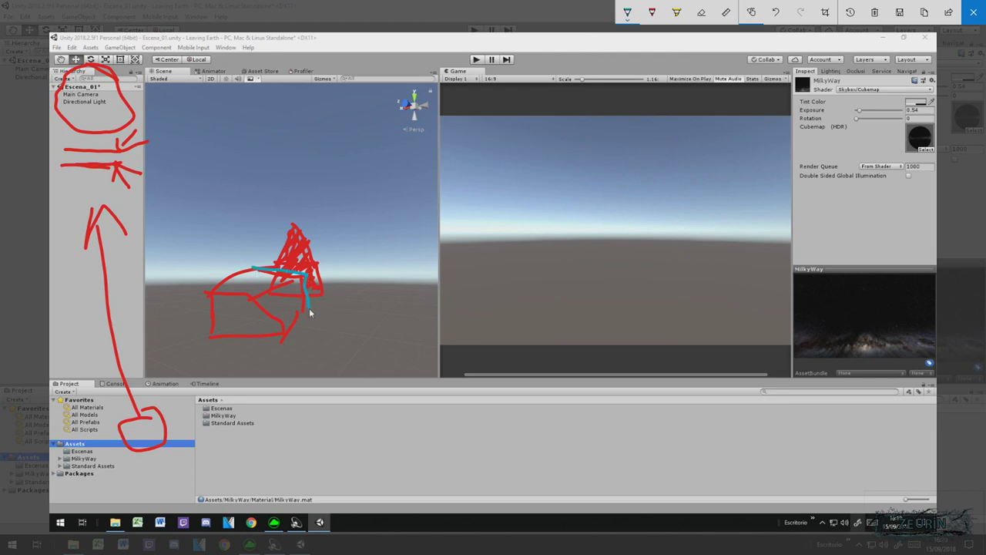
left_click_drag(303, 271, 273, 297)
left_click_drag(208, 297, 302, 295)
left_click_drag(256, 266, 222, 290)
left_click_drag(282, 304, 284, 336)
left_click_drag(223, 339, 316, 342)
left_click_drag(215, 301, 220, 348)
left_click_drag(309, 312, 285, 352)
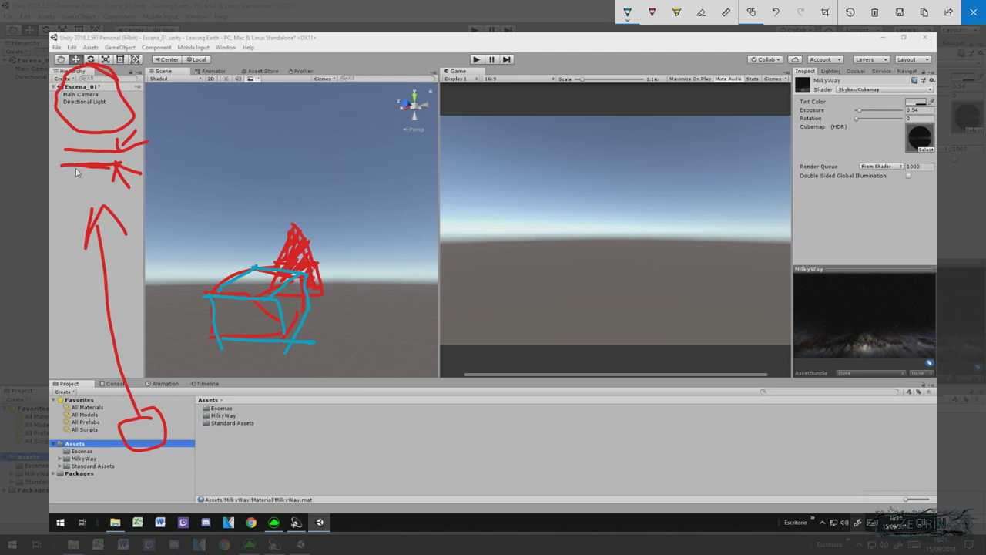
mouse_move(73, 167)
left_mouse_down()
mouse_move(76, 198)
mouse_move(124, 185)
mouse_move(131, 235)
mouse_move(131, 219)
left_mouse_up()
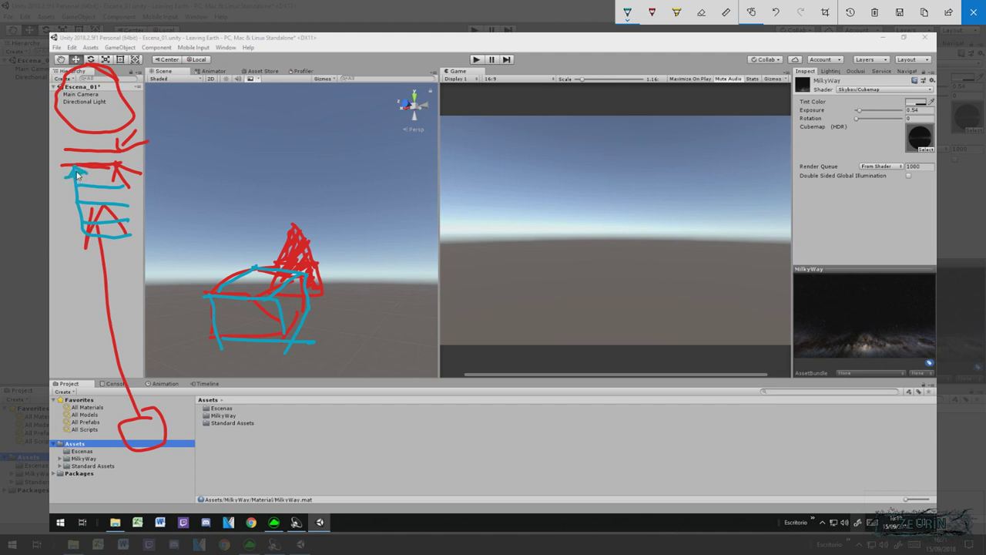
left_click(627, 12)
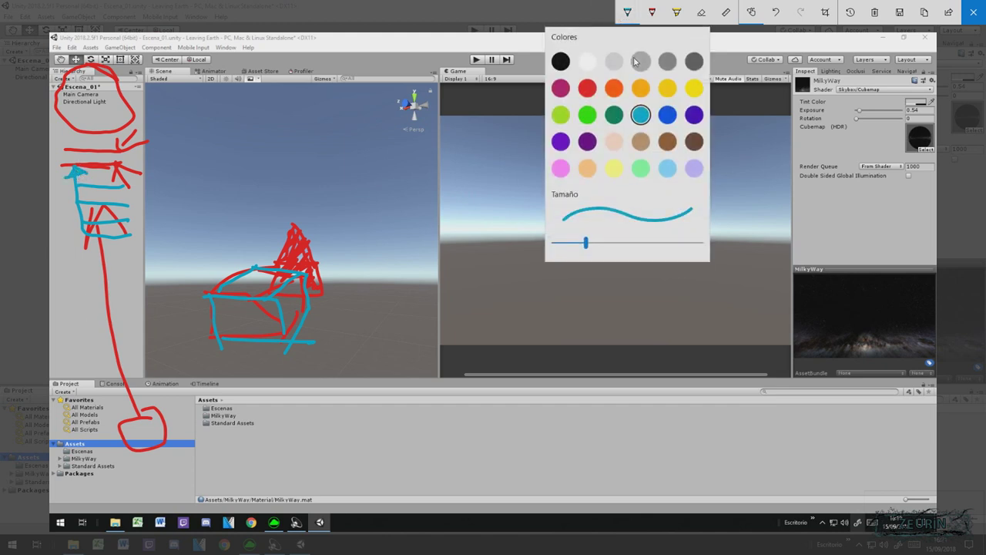
Step: In yellow, loop around the house and write a circled x+3 note with a triangle
left_click(693, 90)
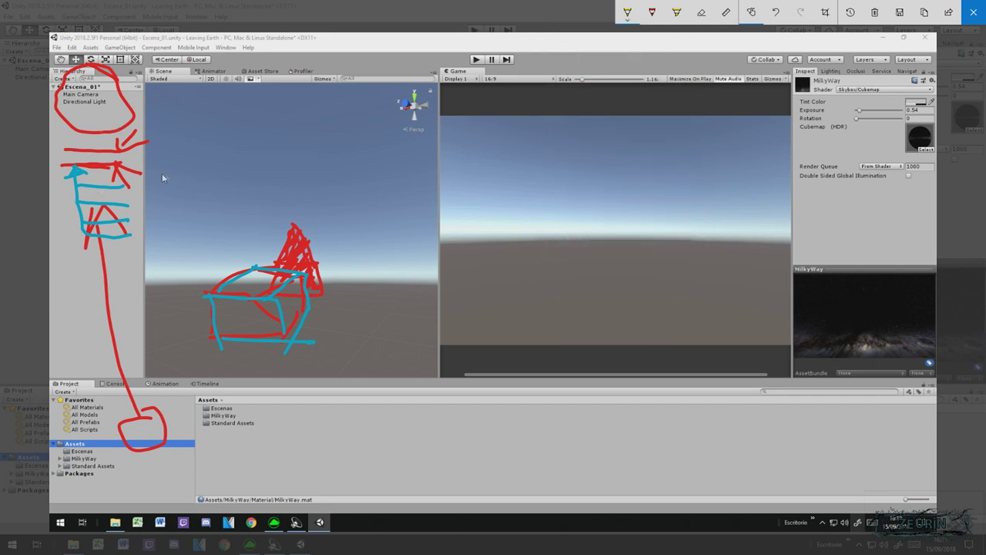
mouse_move(303, 209)
left_mouse_down()
mouse_move(255, 222)
mouse_move(184, 214)
mouse_move(111, 184)
mouse_move(99, 163)
left_mouse_up()
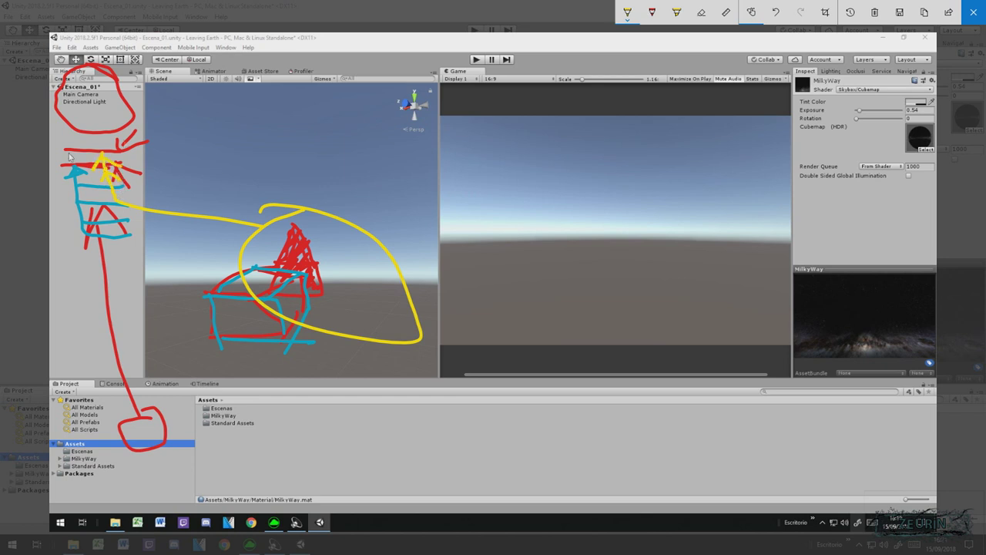
mouse_move(172, 103)
left_mouse_down()
mouse_move(190, 123)
mouse_move(166, 131)
mouse_move(323, 117)
mouse_move(329, 137)
mouse_move(305, 132)
left_mouse_up()
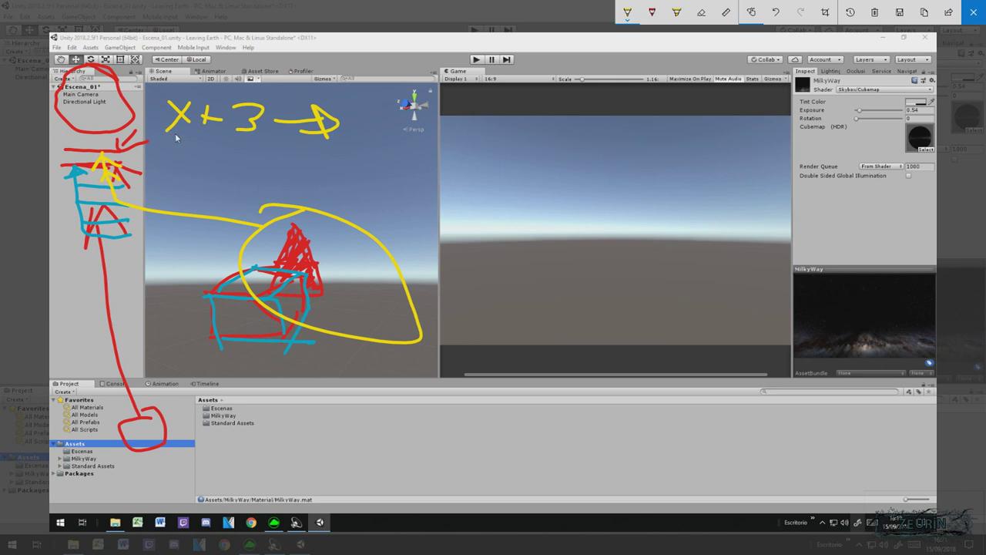
mouse_move(358, 107)
left_mouse_down()
mouse_move(347, 154)
mouse_move(387, 148)
mouse_move(416, 170)
mouse_move(389, 178)
left_mouse_up()
mouse_move(408, 132)
left_mouse_down()
mouse_move(410, 155)
mouse_move(444, 152)
mouse_move(435, 174)
left_mouse_up()
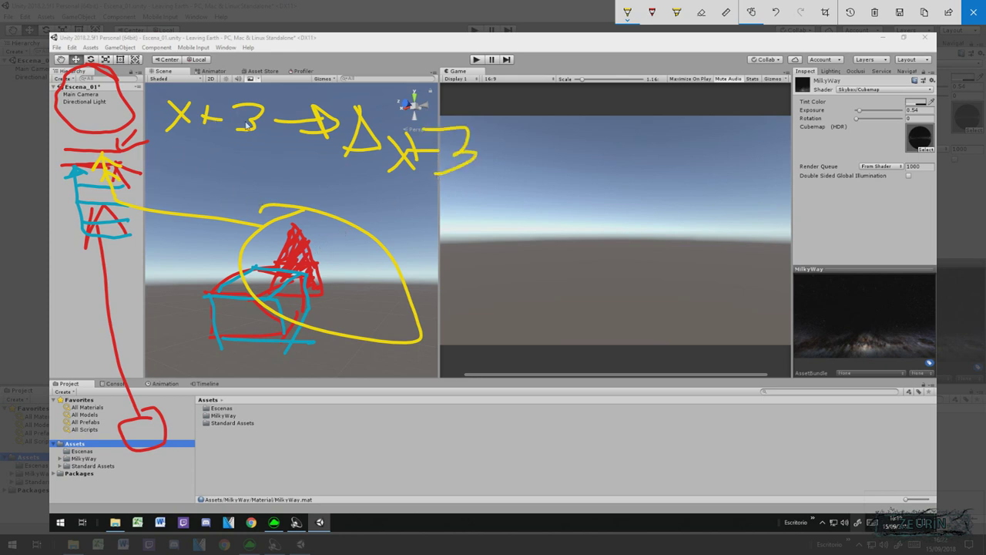
left_click_drag(185, 89, 237, 87)
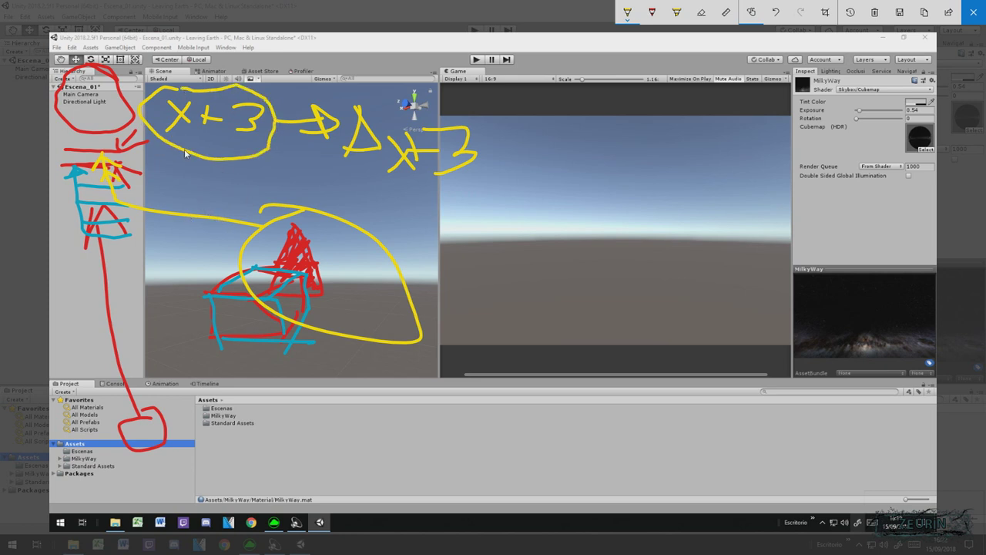
Step: Link the x+3 note to a new triangle, handwrite a word beside it, then clear all ink
mouse_move(193, 153)
left_mouse_down()
mouse_move(254, 205)
mouse_move(275, 199)
left_mouse_up()
mouse_move(284, 150)
left_mouse_down()
mouse_move(319, 210)
mouse_move(379, 208)
left_mouse_up()
left_click(370, 177)
mouse_move(394, 163)
left_mouse_down()
mouse_move(391, 202)
mouse_move(426, 198)
mouse_move(466, 218)
left_mouse_up()
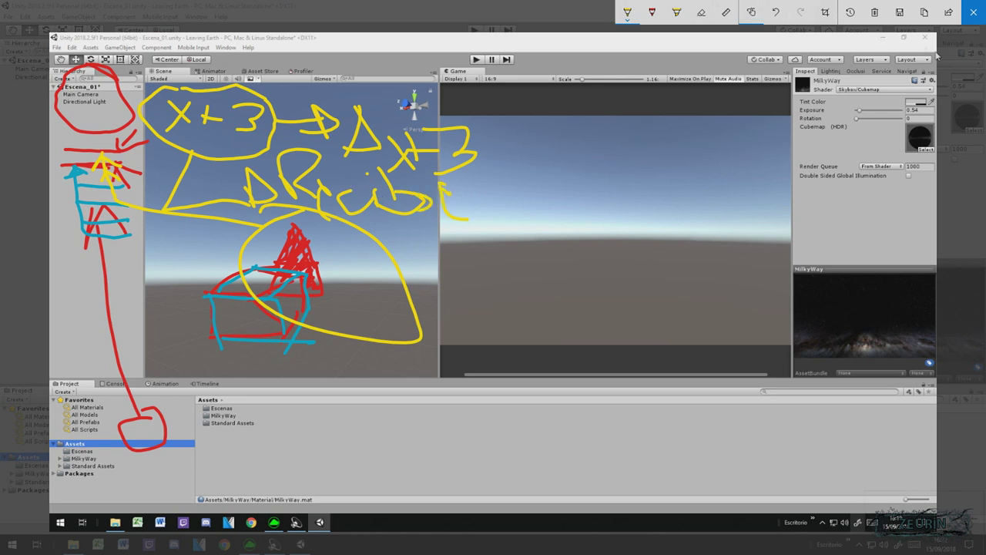
left_click(874, 12)
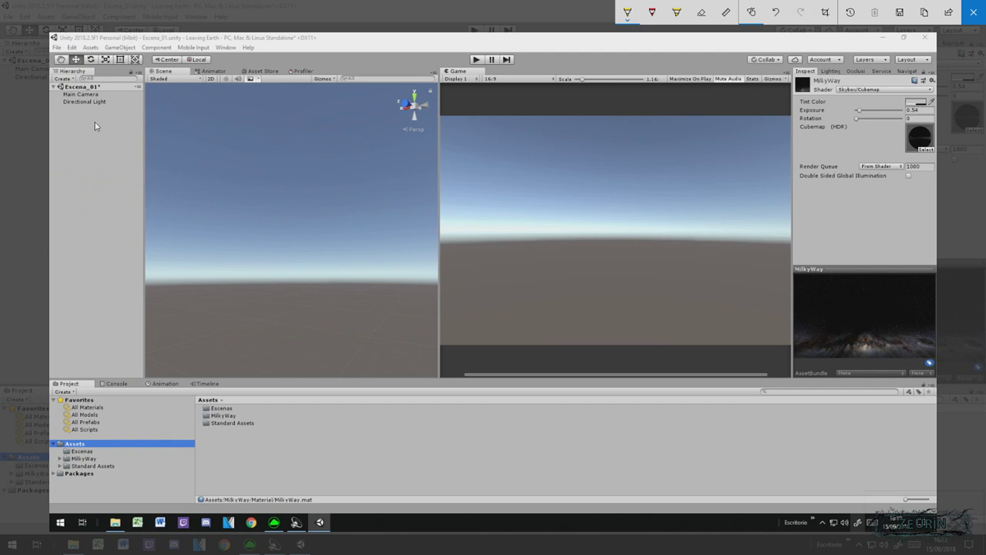
mouse_move(189, 271)
left_mouse_down()
mouse_move(296, 265)
mouse_move(322, 307)
mouse_move(322, 265)
mouse_move(207, 289)
mouse_move(275, 269)
left_mouse_up()
mouse_move(230, 304)
left_mouse_down()
mouse_move(279, 271)
mouse_move(301, 273)
left_mouse_up()
left_click_drag(322, 284, 325, 305)
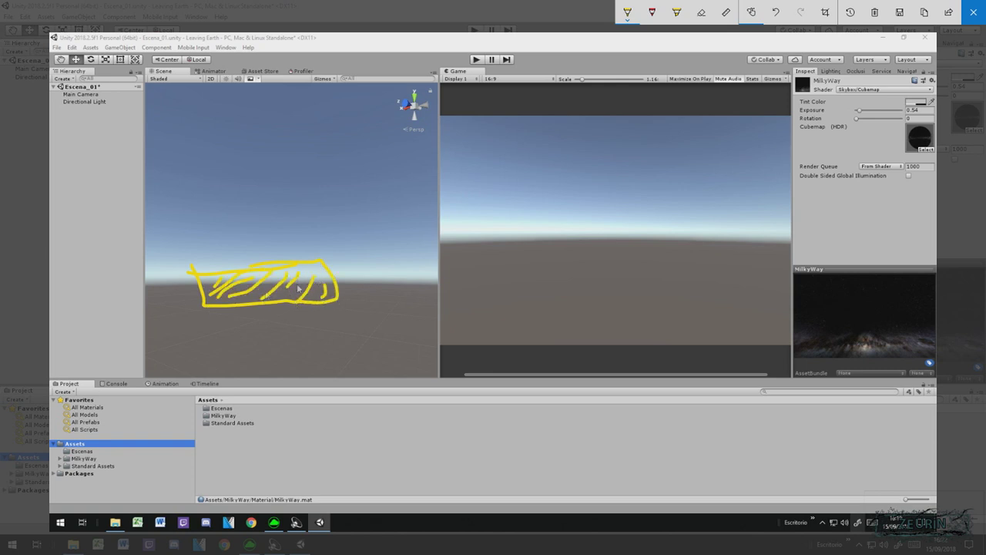
mouse_move(208, 281)
left_mouse_down()
mouse_move(248, 308)
mouse_move(322, 285)
mouse_move(333, 299)
left_mouse_up()
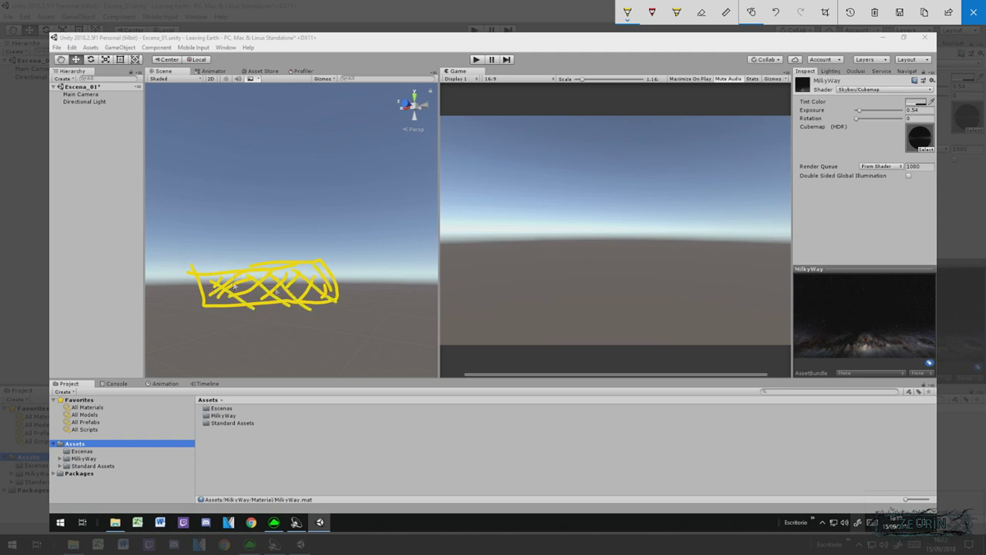
left_click(627, 11)
left_click(585, 82)
left_click(512, 122)
left_click_drag(229, 268, 276, 296)
mouse_move(241, 198)
left_mouse_down()
mouse_move(211, 227)
mouse_move(264, 230)
left_mouse_up()
left_click_drag(238, 171, 229, 159)
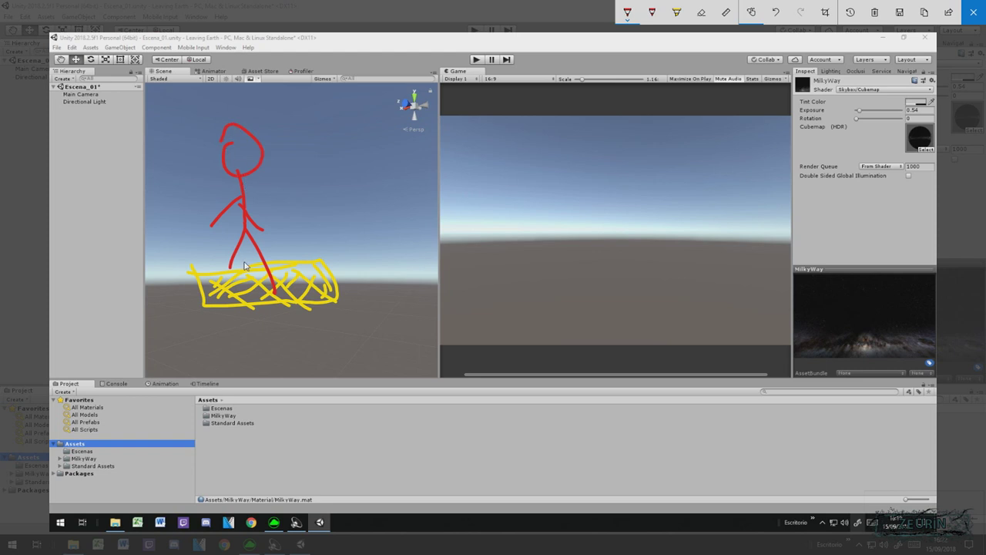
left_click_drag(268, 224, 271, 245)
left_click_drag(263, 208, 266, 216)
left_click_drag(203, 216, 202, 231)
mouse_move(236, 265)
left_mouse_down()
mouse_move(231, 277)
mouse_move(276, 297)
left_mouse_up()
left_click(239, 149)
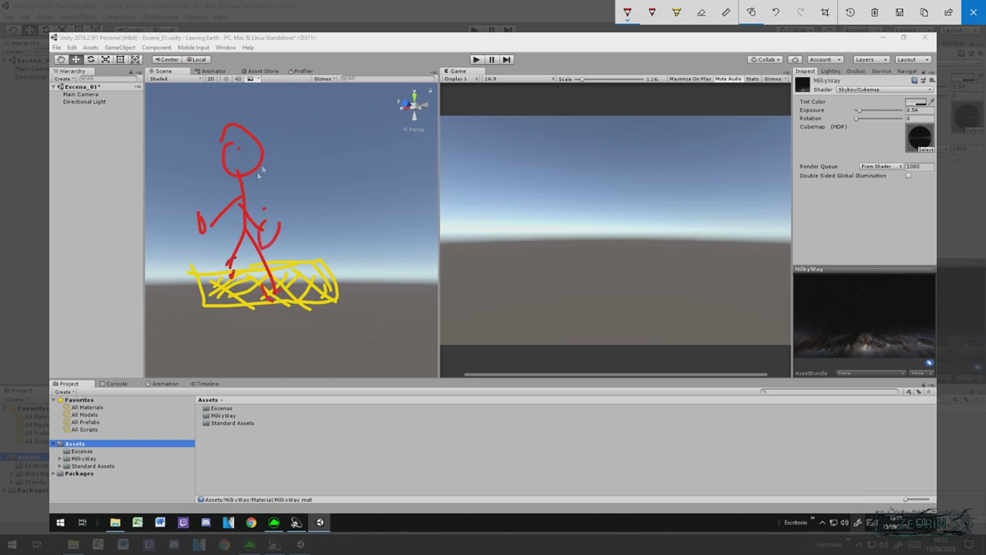
left_click_drag(237, 171, 254, 171)
left_click_drag(297, 136, 328, 162)
left_click_drag(331, 116, 325, 179)
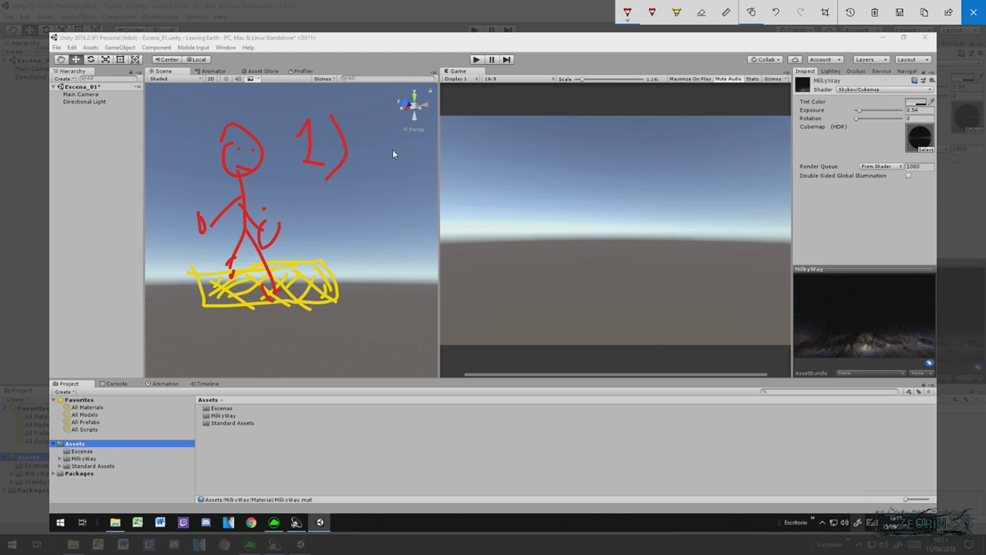
mouse_move(370, 117)
left_mouse_down()
mouse_move(394, 109)
mouse_move(394, 174)
mouse_move(422, 172)
mouse_move(470, 231)
left_mouse_up()
mouse_move(483, 146)
left_mouse_down()
mouse_move(462, 185)
mouse_move(514, 173)
mouse_move(493, 172)
left_mouse_up()
left_click(482, 120)
left_click_drag(551, 152, 518, 174)
mouse_move(548, 115)
left_mouse_down()
mouse_move(530, 168)
mouse_move(500, 190)
left_mouse_up()
left_click_drag(312, 219, 322, 254)
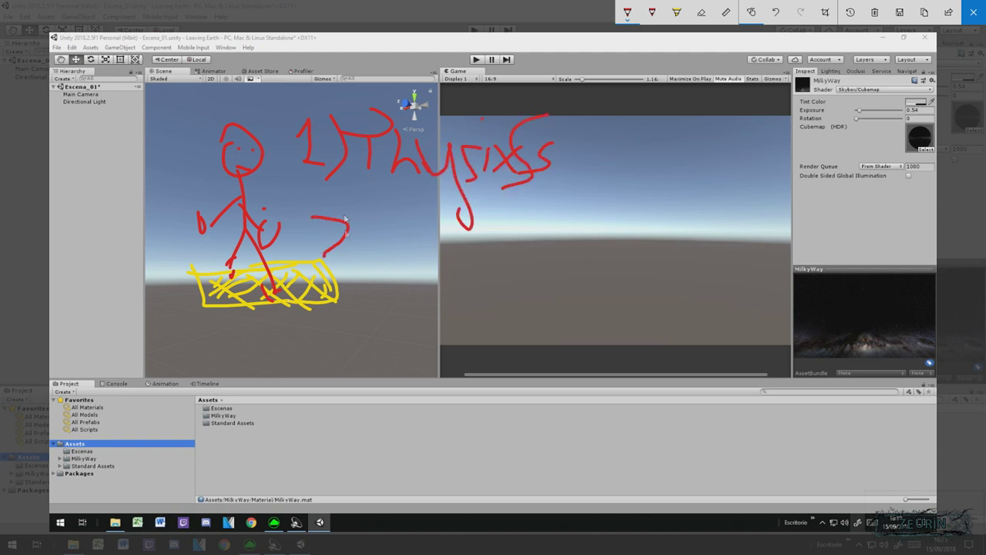
left_click_drag(341, 189, 361, 279)
left_click_drag(313, 256, 354, 257)
left_click_drag(441, 234, 462, 279)
mouse_move(447, 208)
left_mouse_down()
mouse_move(429, 251)
mouse_move(472, 257)
left_mouse_up()
mouse_move(416, 174)
left_mouse_down()
mouse_move(436, 215)
mouse_move(404, 202)
left_mouse_up()
mouse_move(500, 221)
left_mouse_down()
mouse_move(514, 245)
mouse_move(548, 256)
mouse_move(561, 245)
mouse_move(572, 296)
left_mouse_up()
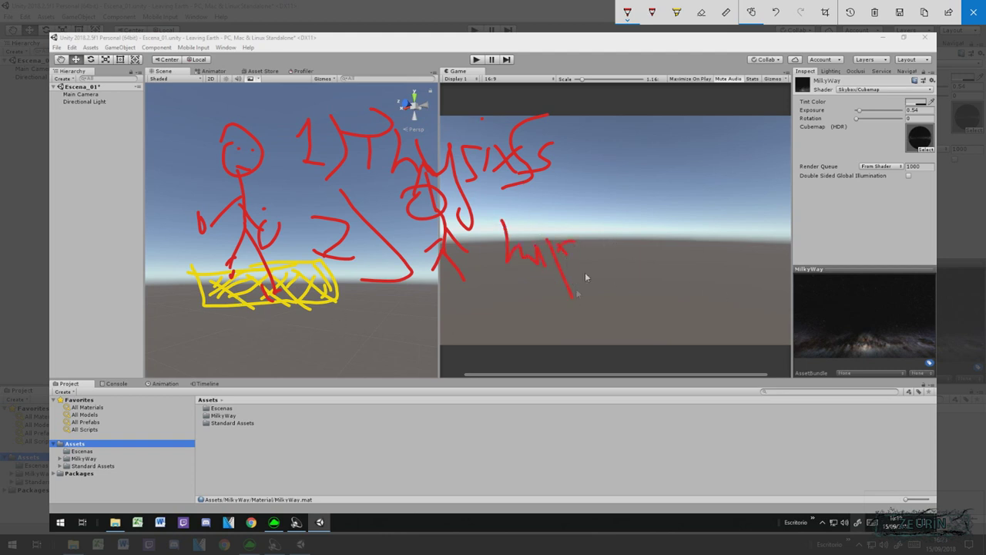
mouse_move(587, 240)
left_mouse_down()
mouse_move(595, 262)
mouse_move(724, 247)
mouse_move(730, 264)
left_mouse_up()
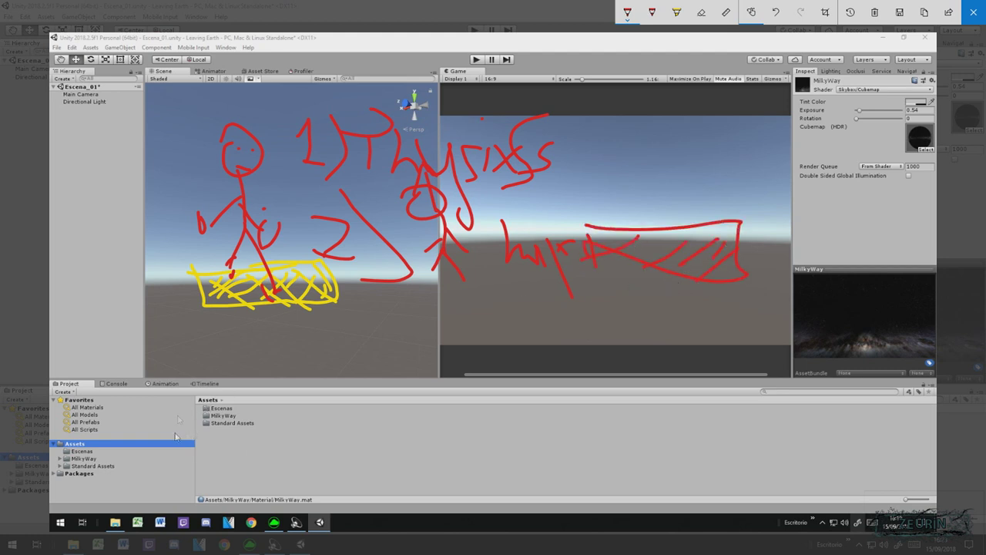
left_click(875, 13)
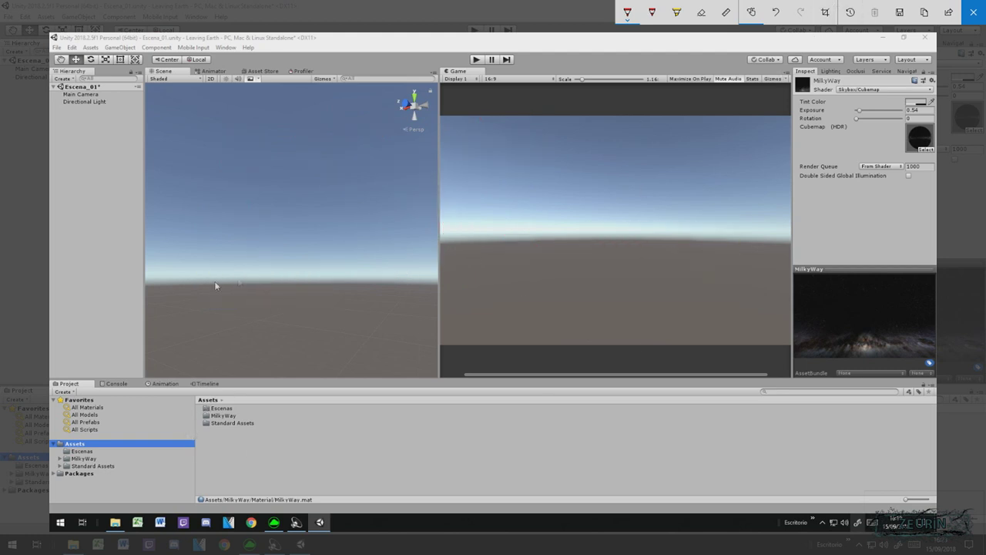
left_click_drag(227, 206, 258, 244)
left_click_drag(218, 131, 218, 202)
mouse_move(191, 196)
left_mouse_down()
mouse_move(217, 182)
mouse_move(247, 184)
left_mouse_up()
left_click_drag(218, 94, 220, 101)
left_click_drag(222, 176, 228, 197)
mouse_move(135, 248)
left_mouse_down()
mouse_move(362, 246)
mouse_move(202, 323)
mouse_move(359, 248)
left_mouse_up()
left_click_drag(191, 251, 135, 280)
left_click_drag(200, 299, 279, 262)
left_click_drag(231, 304, 329, 252)
left_click_drag(305, 299, 362, 276)
left_click_drag(165, 306, 238, 271)
left_click_drag(117, 303, 201, 268)
mouse_move(368, 283)
left_mouse_down()
mouse_move(522, 287)
mouse_move(493, 314)
left_mouse_up()
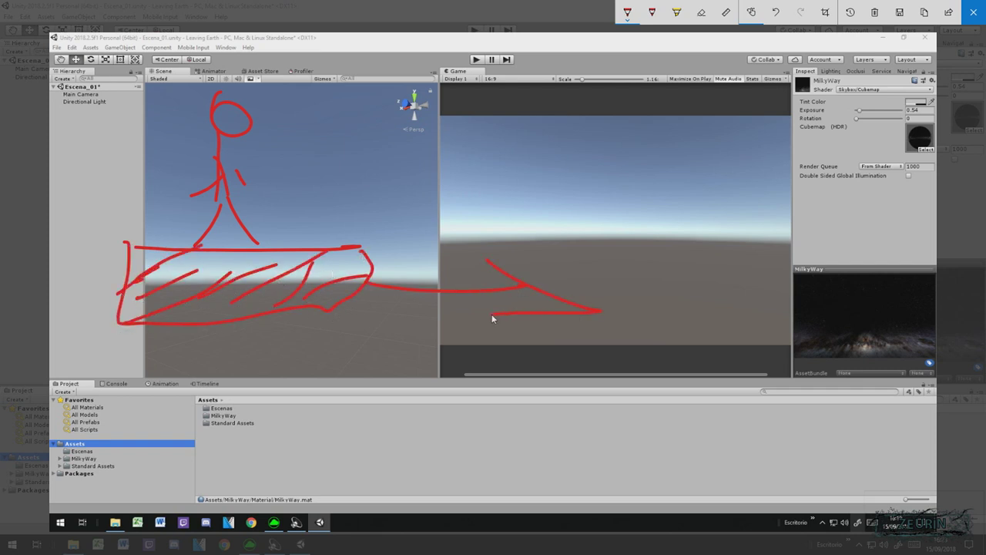
left_click_drag(617, 266, 583, 304)
left_click_drag(655, 262, 662, 299)
left_click_drag(634, 285, 662, 291)
left_click_drag(298, 176, 320, 208)
mouse_move(306, 131)
left_mouse_down()
mouse_move(307, 177)
mouse_move(289, 172)
left_mouse_up()
left_click_drag(306, 110, 305, 116)
left_click_drag(356, 187, 469, 204)
left_click_drag(457, 168, 465, 213)
left_click_drag(535, 166, 610, 226)
left_click_drag(590, 178, 520, 234)
left_click_drag(637, 179, 637, 207)
left_click_drag(602, 194, 647, 191)
left_click_drag(691, 163, 764, 238)
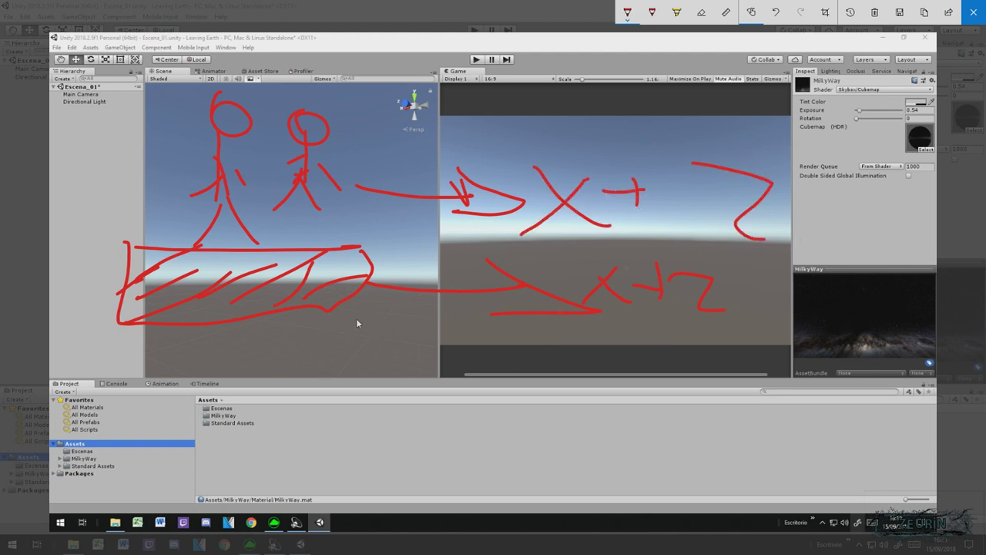
mouse_move(387, 259)
left_mouse_down()
mouse_move(495, 267)
mouse_move(460, 230)
mouse_move(479, 215)
left_mouse_up()
left_click_drag(405, 245, 577, 289)
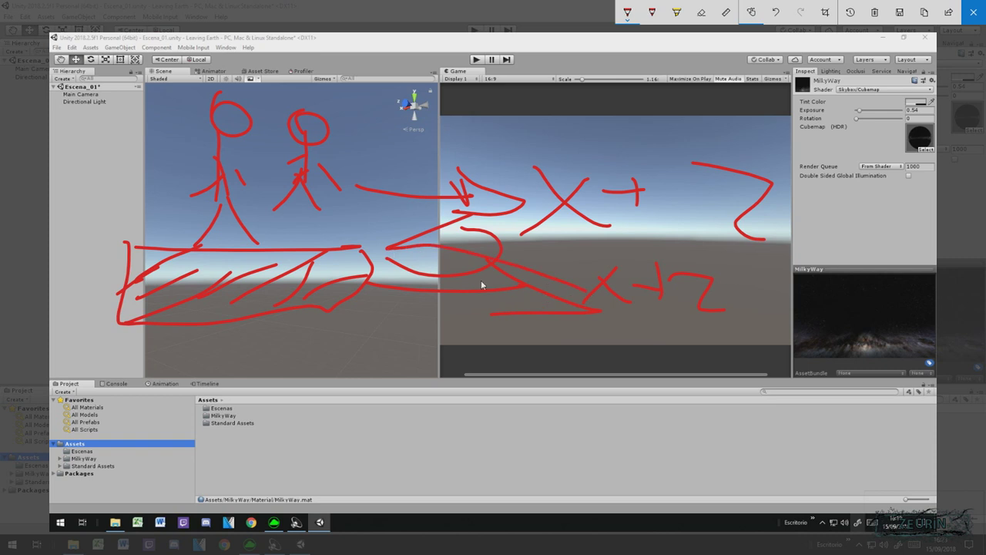
left_click_drag(391, 162, 446, 105)
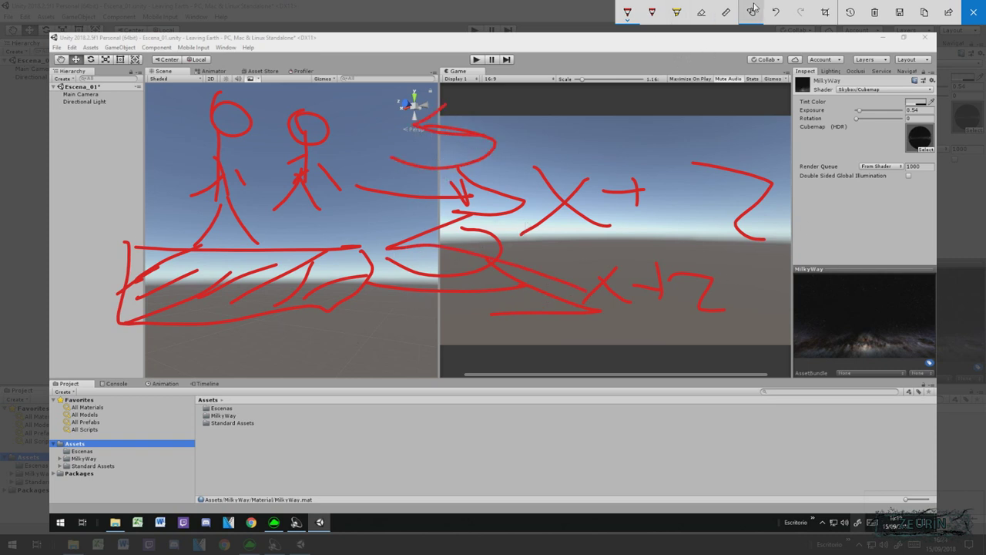
left_click(877, 14)
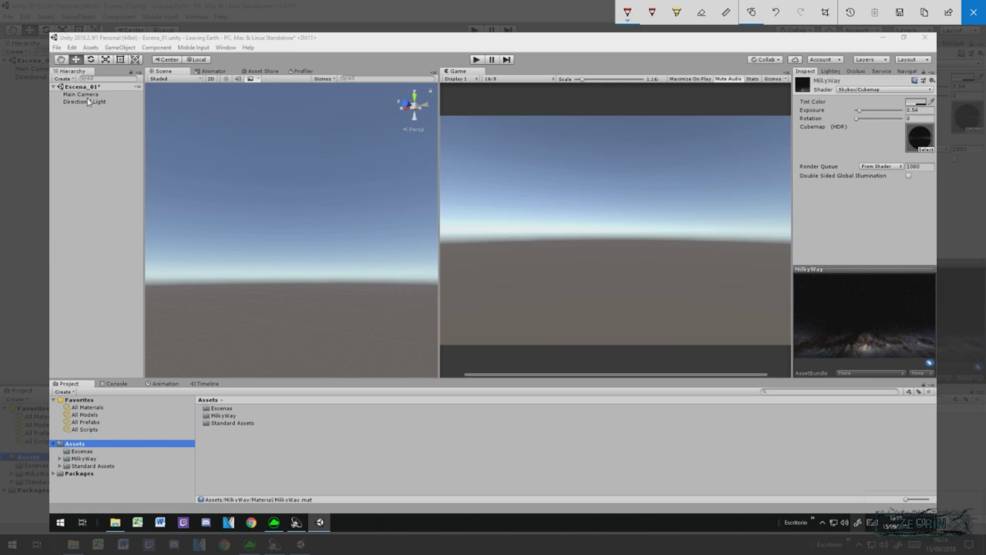
Step: Draw a red line and arrow from the hierarchy and write 'escala 0's' in red
left_click_drag(54, 132, 116, 134)
mouse_move(147, 135)
left_mouse_down()
mouse_move(263, 131)
mouse_move(274, 160)
left_mouse_up()
left_click_drag(284, 124, 289, 165)
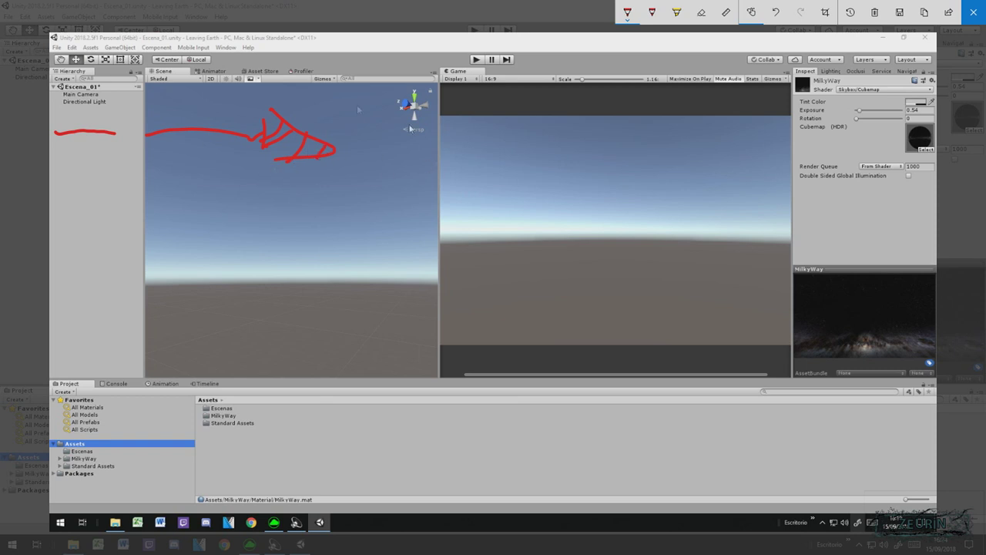
left_click_drag(356, 143, 462, 164)
mouse_move(466, 114)
left_mouse_down()
mouse_move(493, 154)
mouse_move(522, 165)
left_mouse_up()
mouse_move(594, 120)
left_mouse_down()
mouse_move(602, 139)
mouse_move(642, 163)
mouse_move(621, 171)
left_mouse_up()
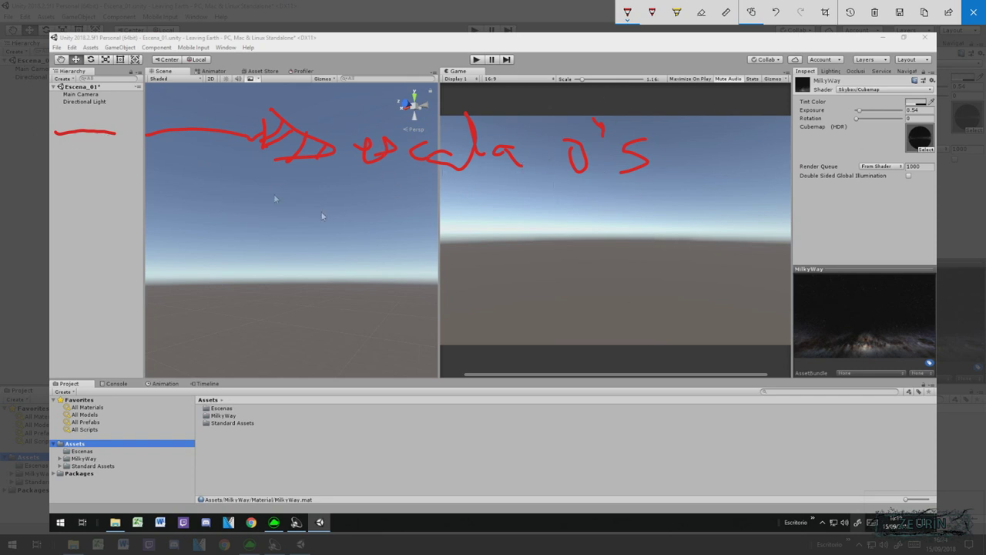
Step: Switch to yellow ink and add a curved arrow, a hierarchy line and a circled 0's
left_click(627, 11)
left_click(693, 88)
mouse_move(356, 291)
left_mouse_down()
mouse_move(226, 149)
mouse_move(243, 153)
left_mouse_up()
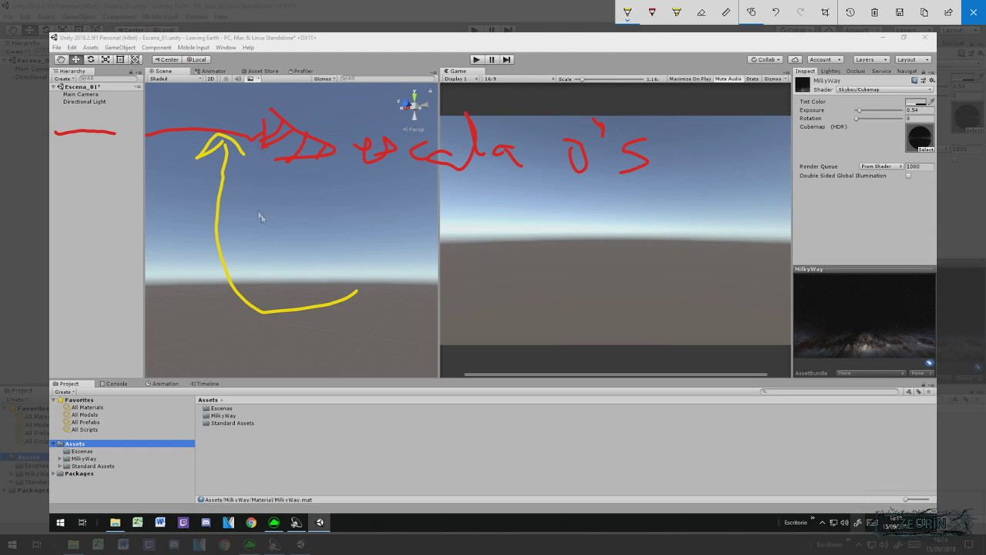
left_click_drag(52, 134, 99, 134)
left_click_drag(389, 271, 402, 274)
left_click_drag(430, 239, 426, 258)
left_click_drag(485, 252, 458, 294)
mouse_move(440, 208)
left_mouse_down()
mouse_move(396, 309)
mouse_move(371, 235)
left_mouse_up()
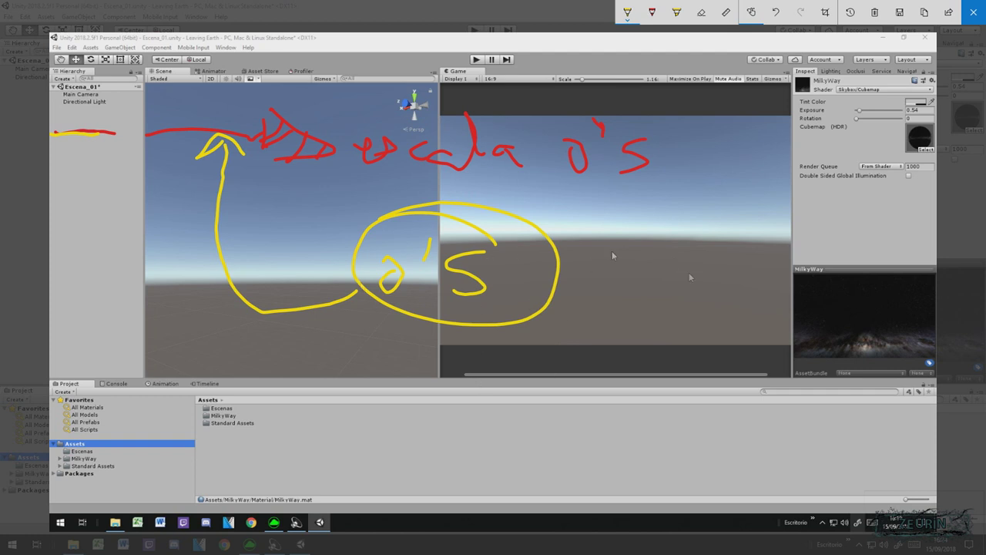
left_click_drag(389, 277, 380, 278)
Step: Mark a second hierarchy item in yellow, then clear all ink
mouse_move(60, 161)
left_mouse_down()
mouse_move(60, 171)
mouse_move(121, 166)
mouse_move(67, 176)
left_mouse_up()
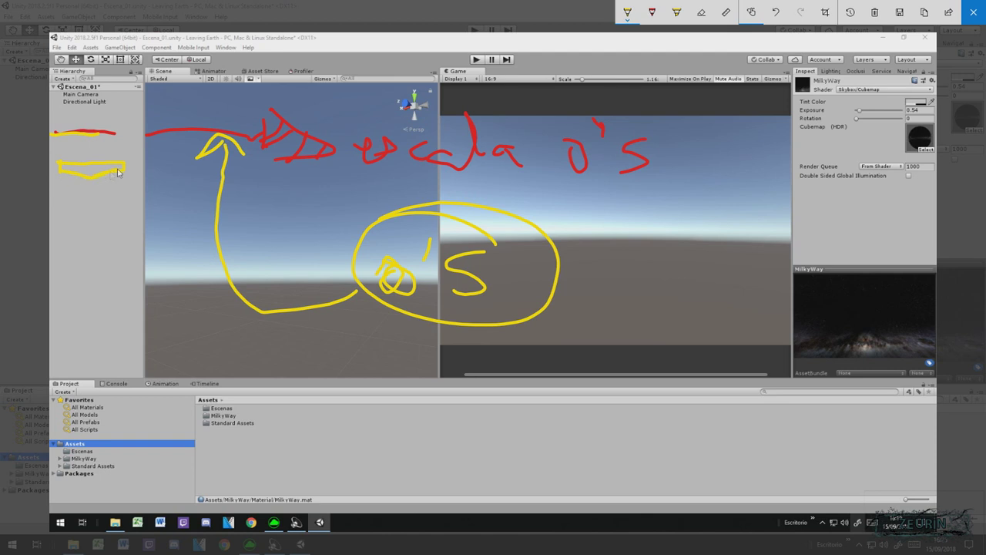
left_click_drag(67, 171, 116, 174)
left_click(875, 12)
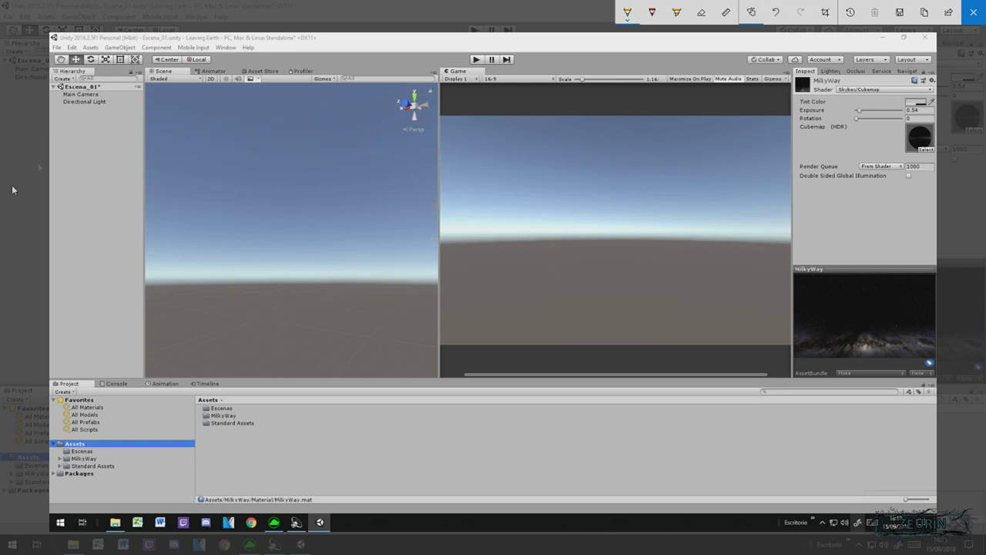
Step: Highlight a hierarchy item and draw yellow parentheses in the scene, undoing two strokes along the way
mouse_move(57, 126)
left_mouse_down()
mouse_move(106, 137)
mouse_move(71, 135)
mouse_move(97, 140)
mouse_move(63, 127)
mouse_move(100, 132)
mouse_move(101, 170)
mouse_move(143, 167)
mouse_move(144, 178)
left_mouse_up()
mouse_move(206, 185)
left_mouse_down()
mouse_move(223, 170)
mouse_move(280, 188)
mouse_move(326, 170)
mouse_move(368, 176)
left_mouse_up()
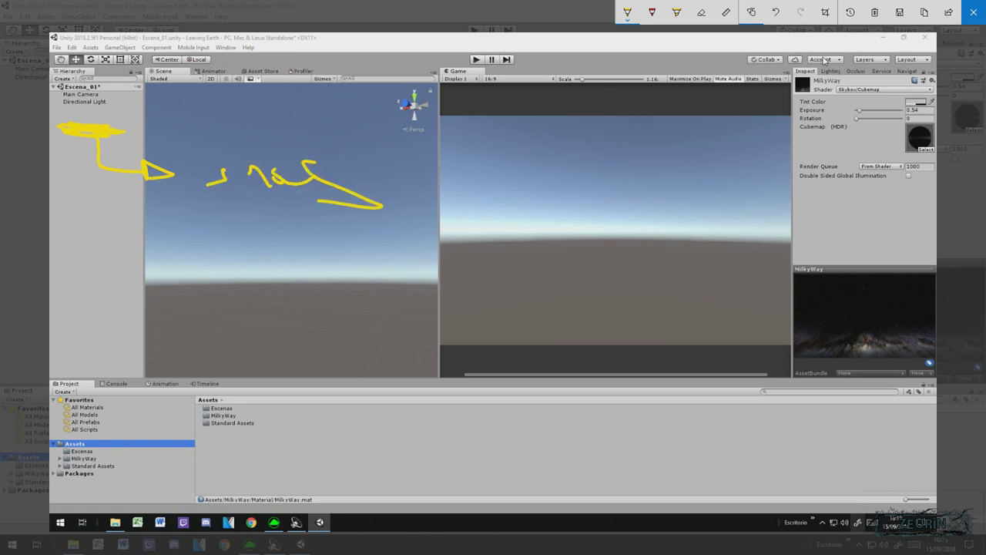
left_click(778, 10)
left_click(778, 10)
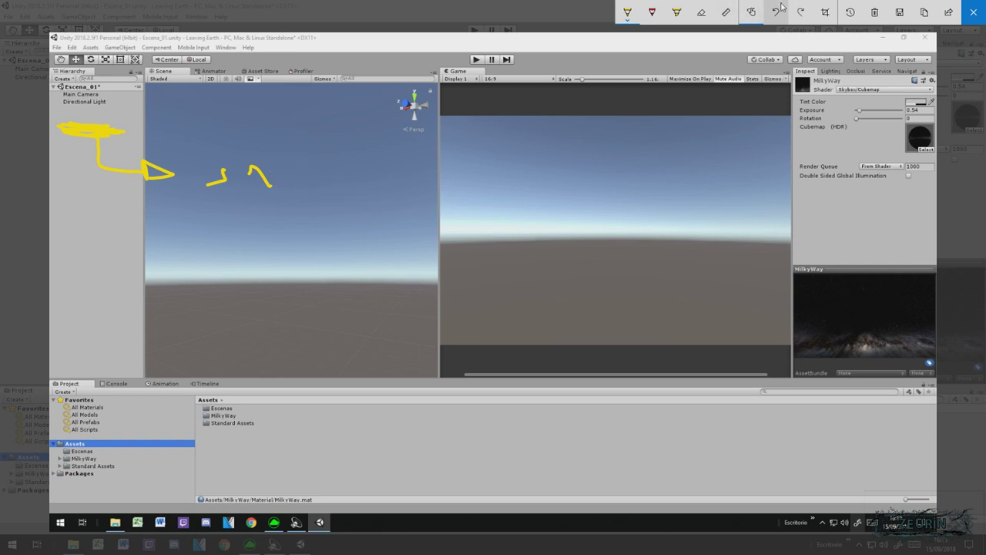
mouse_move(260, 158)
left_mouse_down()
mouse_move(265, 205)
mouse_move(277, 199)
mouse_move(301, 224)
left_mouse_up()
left_click_drag(409, 151, 395, 219)
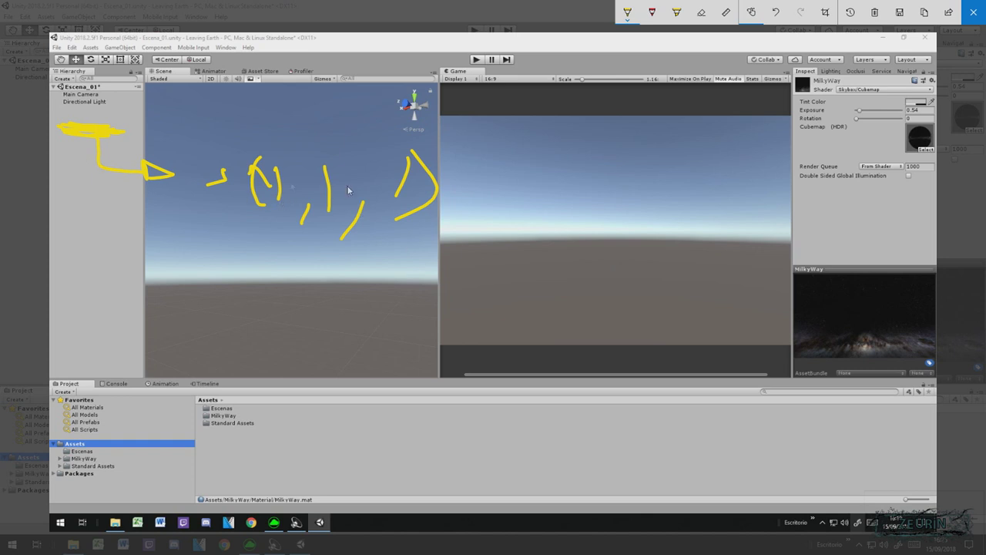
Step: Draw a large yellow ellipse, arrow and curves across the scene plus two Game view lines, then clear them
left_click_drag(455, 143, 230, 100)
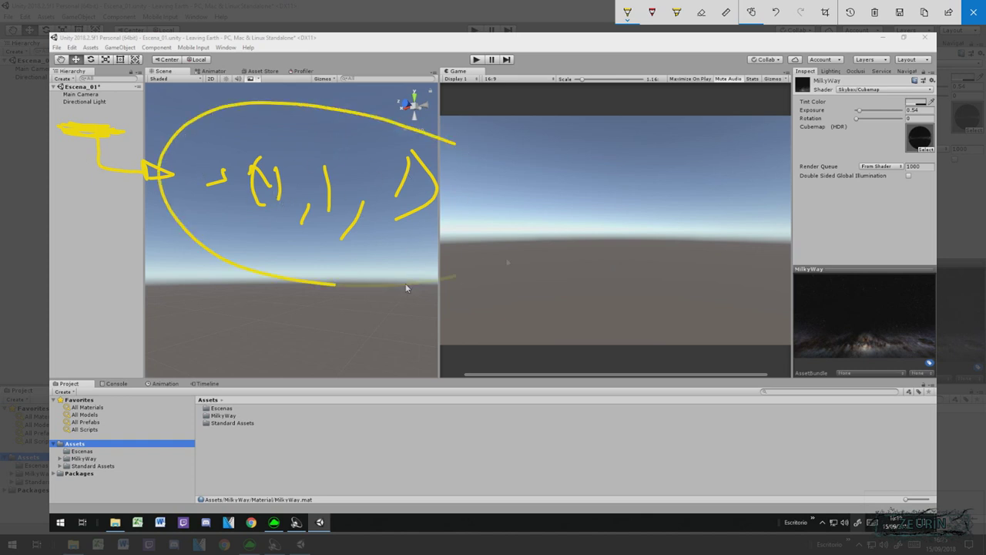
mouse_move(85, 154)
left_mouse_down()
mouse_move(219, 258)
mouse_move(168, 278)
left_mouse_up()
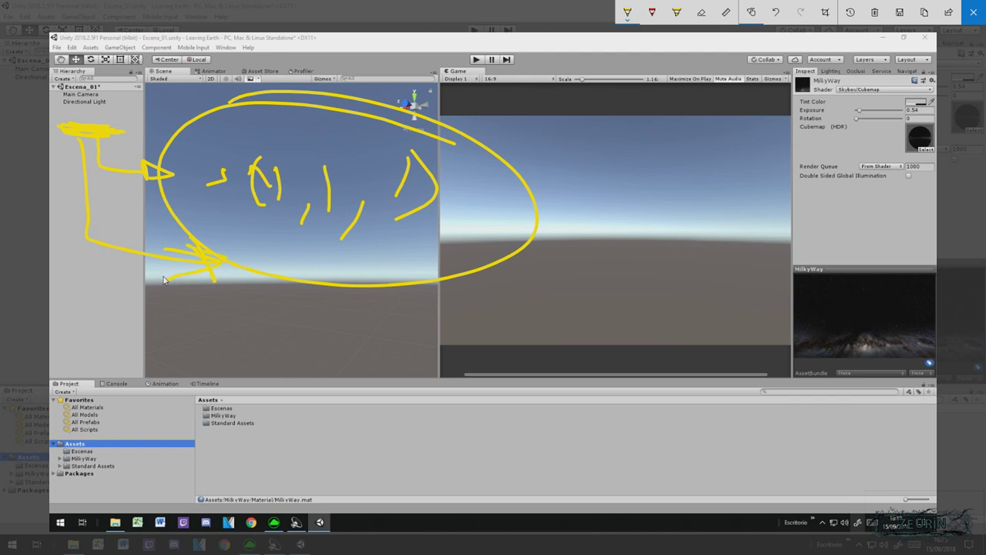
left_click_drag(264, 263, 129, 319)
left_click_drag(286, 309, 362, 218)
left_click_drag(401, 307, 467, 311)
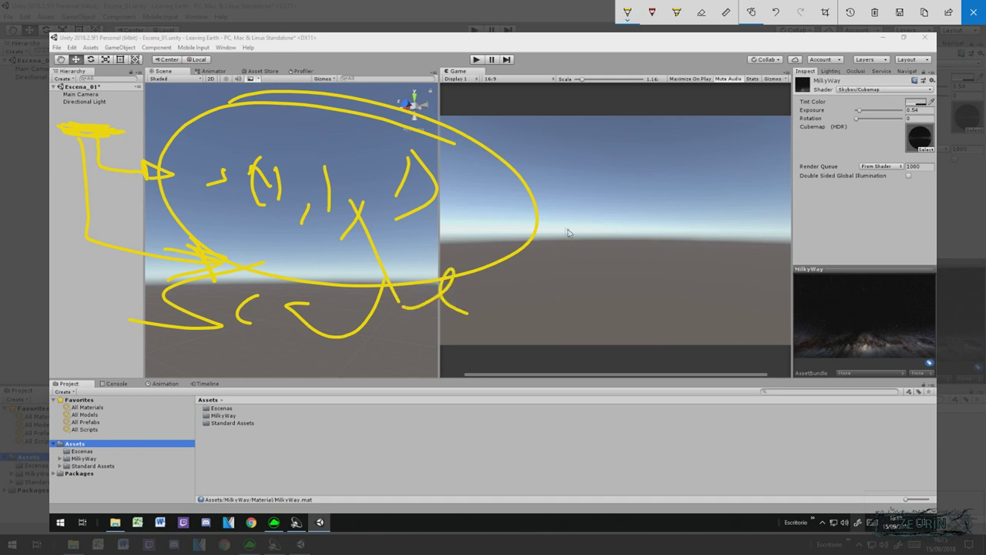
left_click_drag(554, 280, 724, 290)
left_click_drag(544, 314, 742, 316)
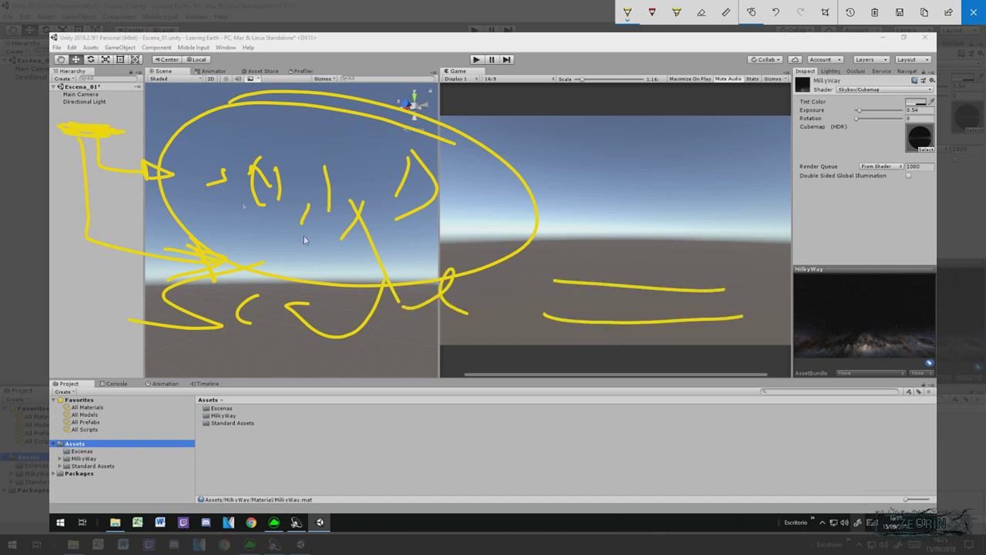
left_click(874, 13)
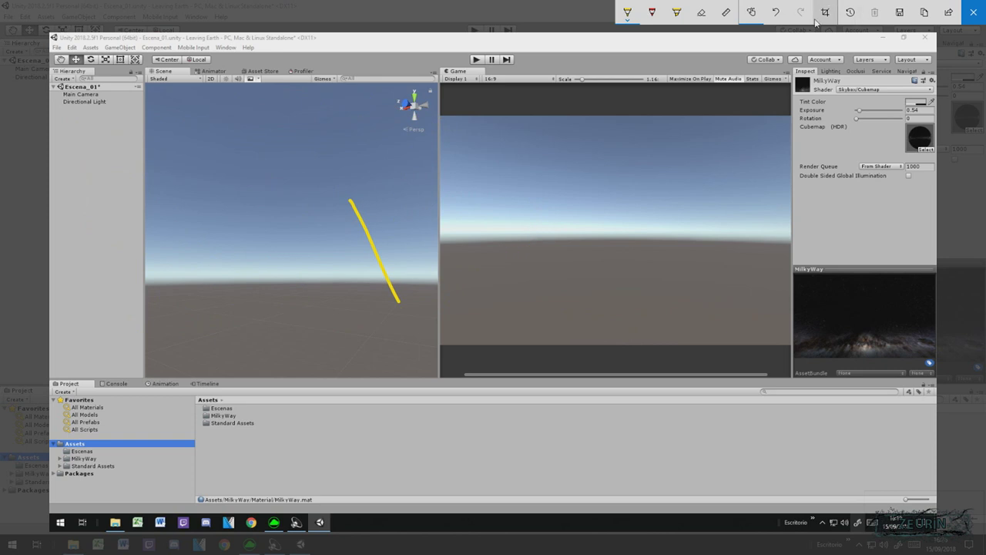
Step: Close the old sketch and start a new Screen Sketch capture of the editor
left_click(701, 12)
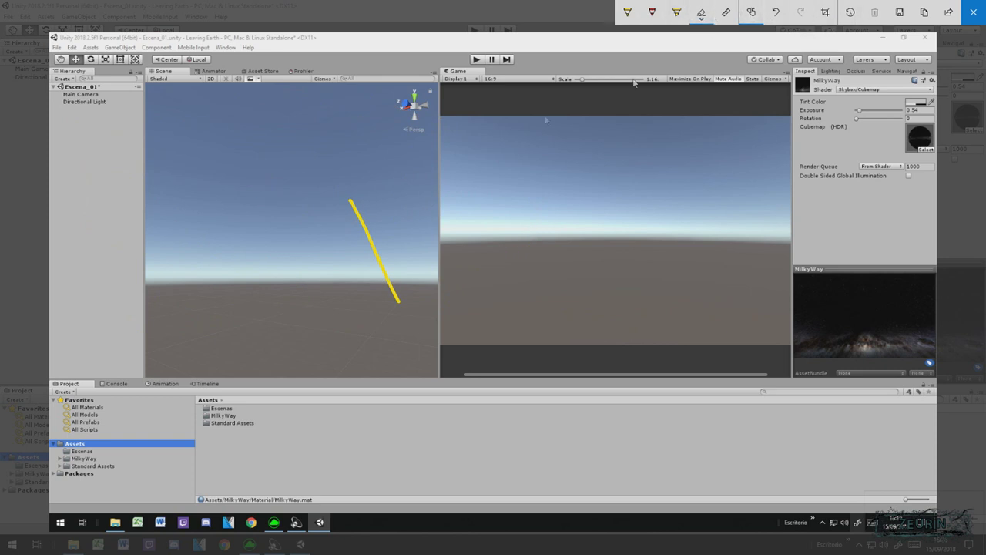
left_click(751, 12)
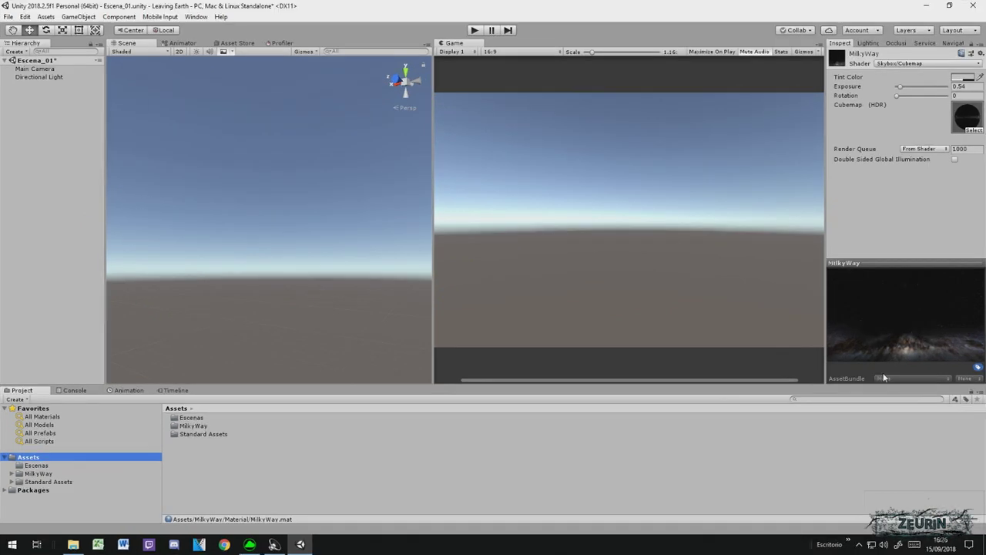
left_click(898, 544)
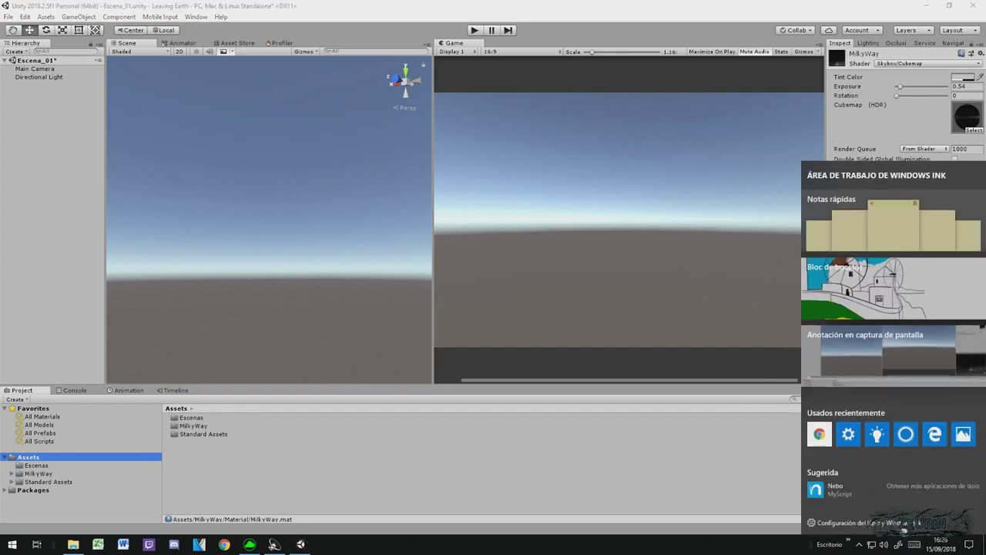
left_click(907, 374)
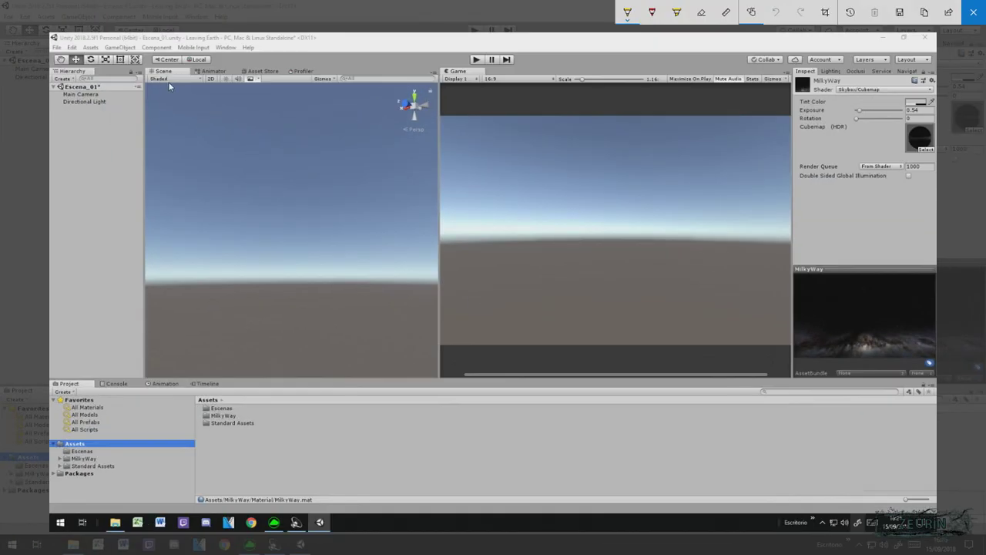
Step: Circle the Scene title and draw yellow curved arrows, arrowheads and hooks across the Scene view
left_click_drag(176, 70, 176, 77)
mouse_move(257, 153)
left_mouse_down()
mouse_move(248, 232)
mouse_move(405, 245)
left_mouse_up()
left_click_drag(249, 231, 155, 312)
mouse_move(385, 217)
left_mouse_down()
mouse_move(424, 245)
mouse_move(364, 261)
left_mouse_up()
left_click_drag(182, 285, 187, 317)
left_click_drag(234, 171, 271, 163)
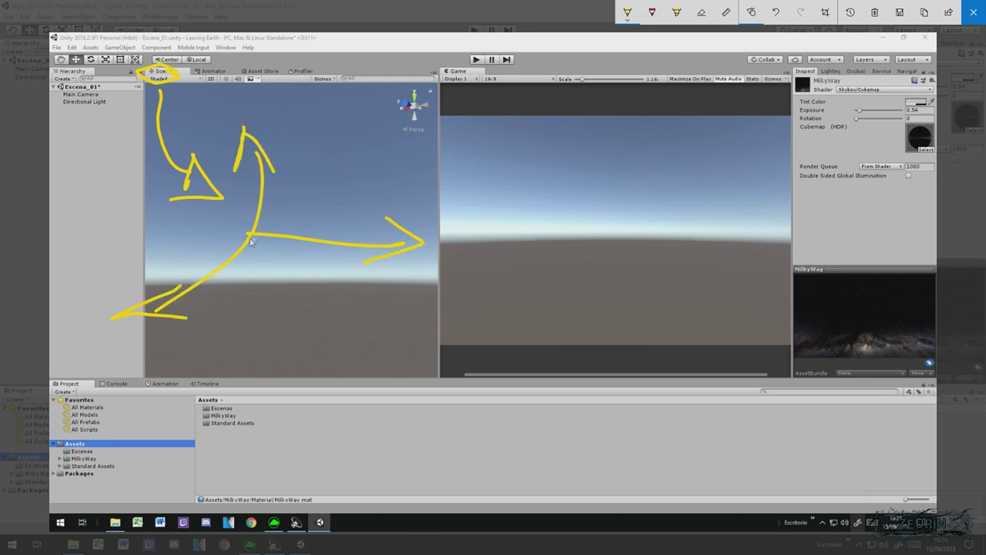
left_click_drag(266, 123, 302, 155)
left_click_drag(290, 114, 307, 165)
left_click_drag(404, 197, 438, 225)
left_click_drag(86, 248, 151, 266)
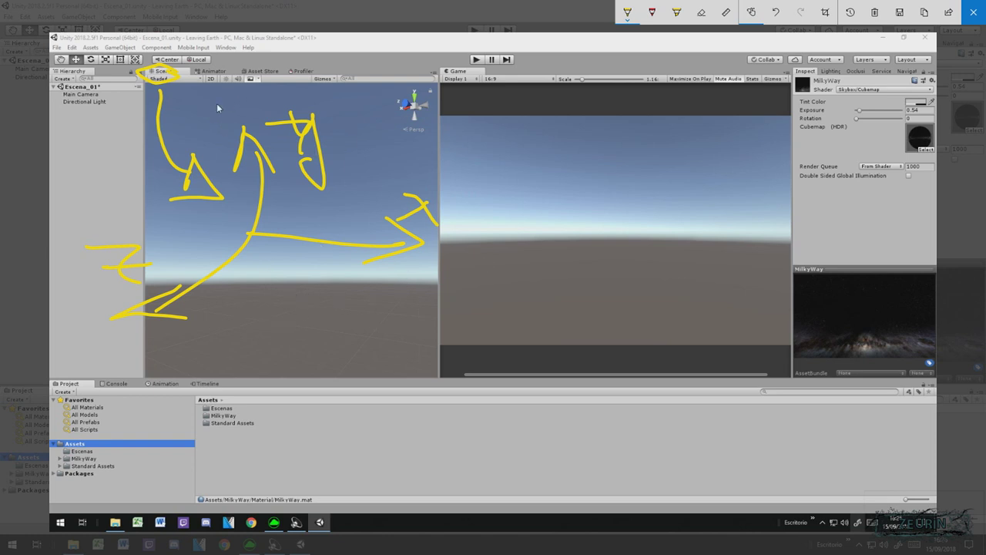
mouse_move(208, 114)
left_mouse_down()
mouse_move(210, 94)
mouse_move(219, 98)
left_mouse_up()
Step: Switch the pen to red and draw a red curved arrow below the Scene title
left_click(630, 13)
left_click(588, 86)
mouse_move(178, 122)
left_mouse_down()
mouse_move(174, 92)
mouse_move(180, 99)
left_mouse_up()
mouse_move(185, 102)
left_mouse_down()
mouse_move(206, 90)
mouse_move(225, 123)
mouse_move(205, 91)
left_mouse_up()
Step: Add a short red stroke beside the red arrow near the Scene tab
mouse_move(244, 99)
left_mouse_down()
mouse_move(228, 93)
mouse_move(236, 124)
left_mouse_up()
Step: Circle the Scene toolbar icons, the Gizmos and search area, and the orientation gizmo in red
left_click_drag(241, 90, 241, 117)
left_click_drag(236, 79, 248, 82)
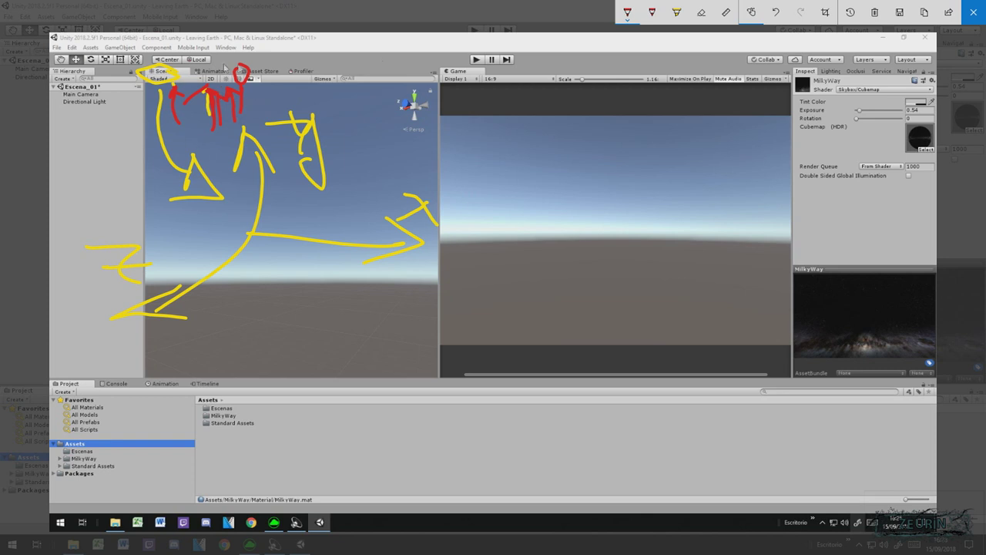
left_click_drag(267, 77, 257, 78)
left_click_drag(362, 77, 327, 65)
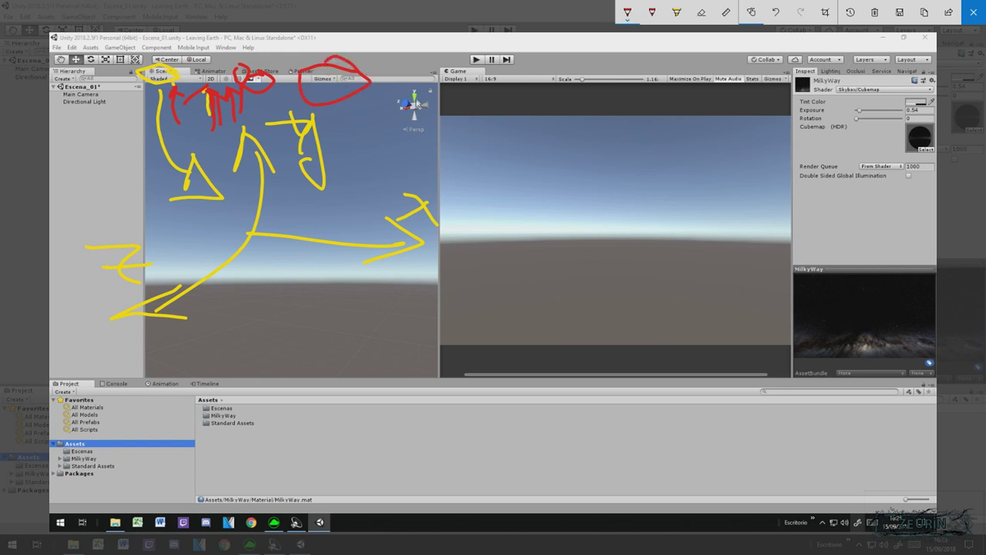
mouse_move(374, 94)
left_mouse_down()
mouse_move(430, 130)
mouse_move(387, 87)
left_mouse_up()
Step: Sketch a red box on the Scene ground with lines leading down from the gizmo
left_click_drag(372, 150, 272, 243)
left_click_drag(227, 198, 276, 245)
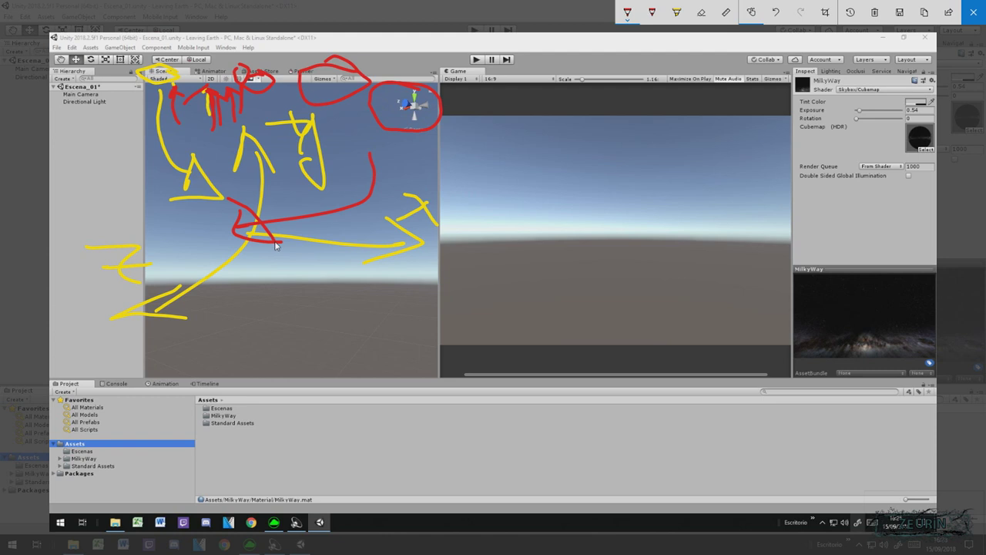
mouse_move(266, 293)
left_mouse_down()
mouse_move(315, 325)
mouse_move(387, 287)
left_mouse_up()
left_click_drag(286, 371, 394, 367)
left_click_drag(385, 289, 397, 365)
left_click_drag(258, 285, 335, 245)
left_click_drag(343, 298, 439, 259)
mouse_move(309, 235)
left_mouse_down()
mouse_move(447, 235)
mouse_move(401, 359)
left_mouse_up()
Step: Draw a red arrow into the Game view and an arc over the top controls, then clear the ink
left_click_drag(336, 196, 351, 285)
mouse_move(360, 296)
left_mouse_down()
mouse_move(366, 331)
mouse_move(651, 339)
left_mouse_up()
mouse_move(359, 317)
left_mouse_down()
mouse_move(293, 350)
mouse_move(316, 368)
left_mouse_up()
left_click_drag(728, 347, 641, 347)
left_click_drag(325, 207, 364, 220)
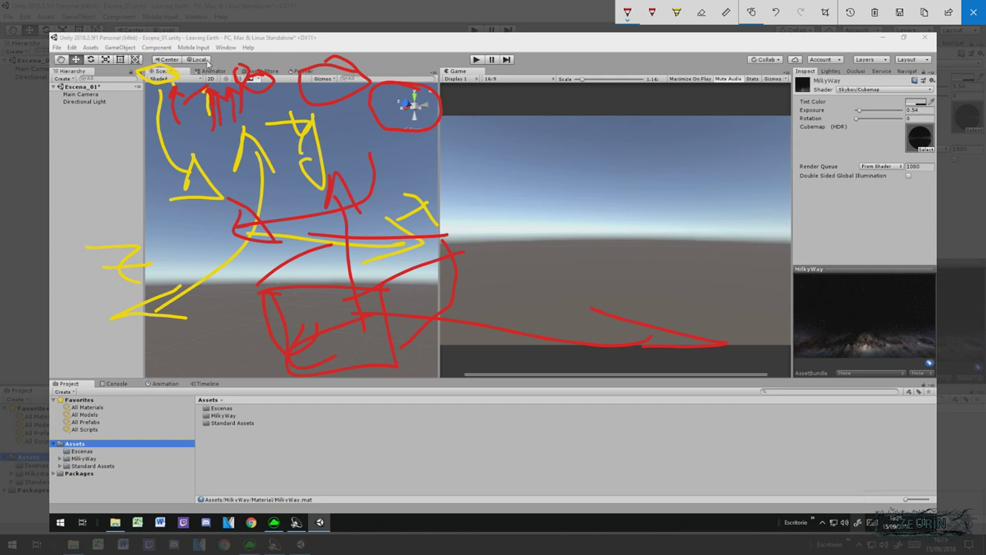
mouse_move(216, 50)
left_mouse_down()
mouse_move(175, 57)
mouse_move(326, 262)
left_mouse_up()
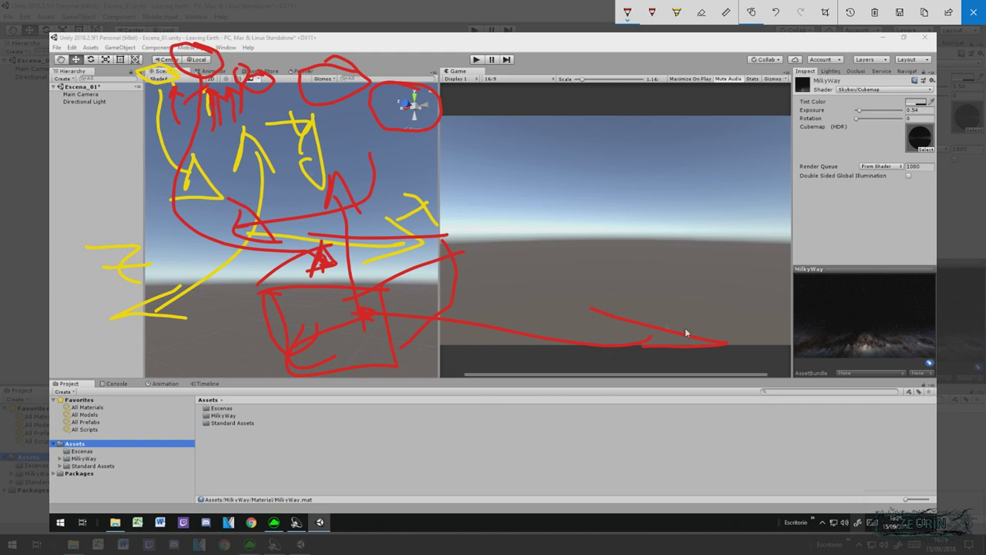
key("ctrl+shift+z")
Step: Circle the Center, Local and Scene labels in red with an arrow beneath
mouse_move(229, 58)
left_mouse_down()
mouse_move(217, 74)
mouse_move(203, 48)
left_mouse_up()
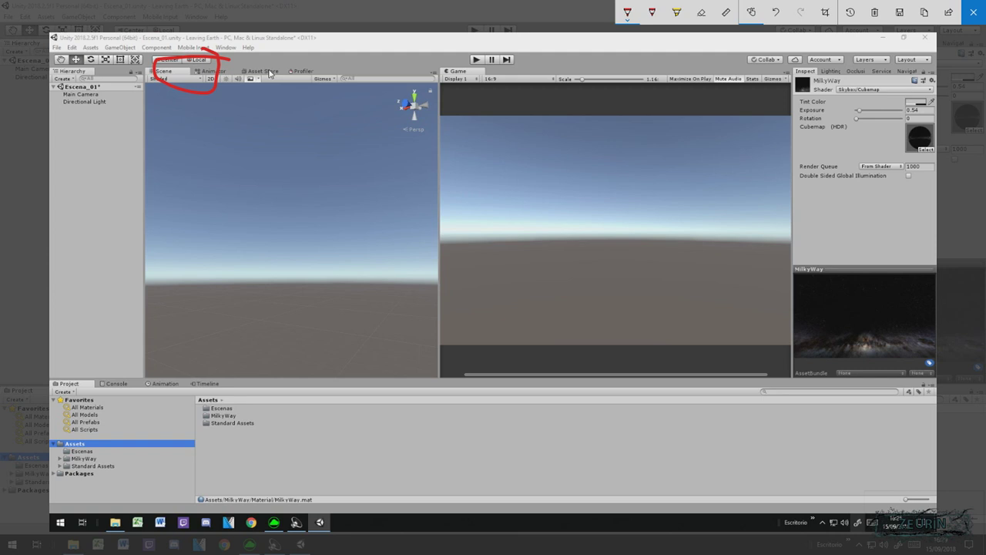
mouse_move(285, 62)
left_mouse_down()
mouse_move(239, 59)
mouse_move(218, 87)
left_mouse_up()
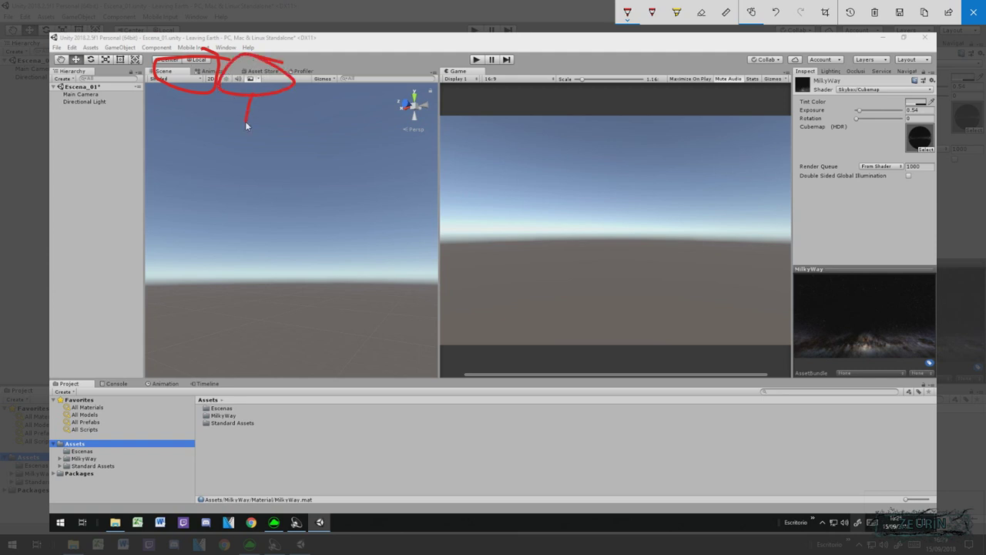
left_click_drag(260, 131, 250, 139)
Step: Draw a red X and several red ovals in the Scene view
mouse_move(254, 180)
left_mouse_down()
mouse_move(155, 224)
mouse_move(200, 191)
left_mouse_up()
left_click_drag(230, 158, 177, 232)
left_click_drag(285, 186, 278, 202)
left_click_drag(312, 155, 299, 164)
mouse_move(346, 197)
left_mouse_down()
mouse_move(391, 225)
mouse_move(425, 208)
left_mouse_up()
Step: Handwrite an underlined red note reaching across into the Game view
left_click_drag(426, 148, 428, 213)
left_click_drag(442, 191, 442, 204)
left_click_drag(445, 164, 446, 166)
left_click_drag(465, 188, 443, 204)
left_click_drag(320, 271, 537, 196)
Step: Draw a big red circle with a line down, then clear all the ink
left_click_drag(282, 62, 287, 35)
mouse_move(323, 97)
left_mouse_down()
mouse_move(574, 236)
mouse_move(555, 231)
left_mouse_up()
left_click_drag(557, 204, 591, 229)
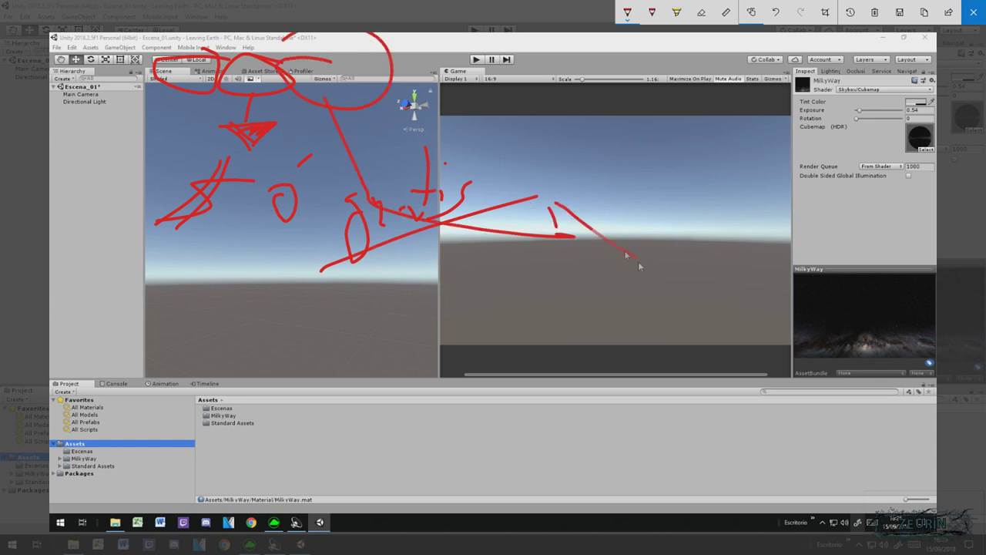
left_click(874, 13)
Step: Circle the Profiler label with a loop below it and mark the Scene horizon in red
left_click_drag(343, 66, 273, 56)
left_click_drag(308, 93, 316, 179)
mouse_move(262, 164)
left_mouse_down()
mouse_move(362, 177)
mouse_move(311, 214)
left_mouse_up()
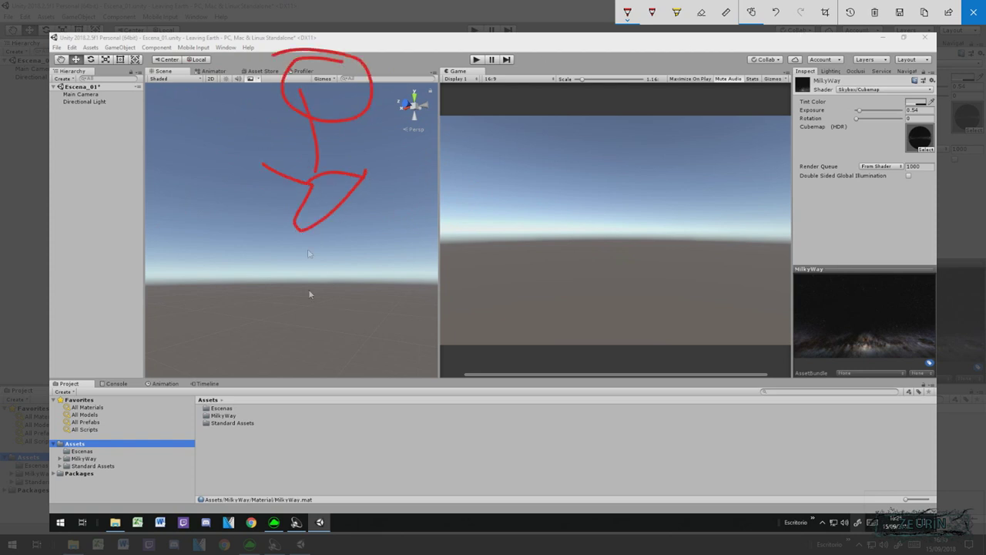
left_click_drag(245, 270, 248, 316)
left_click_drag(254, 258, 318, 272)
left_click_drag(209, 299, 262, 292)
Step: Draw red symbols on the Scene ground and long lines across both views
left_click_drag(342, 286, 309, 376)
left_click_drag(339, 302, 353, 331)
left_click_drag(436, 275, 422, 316)
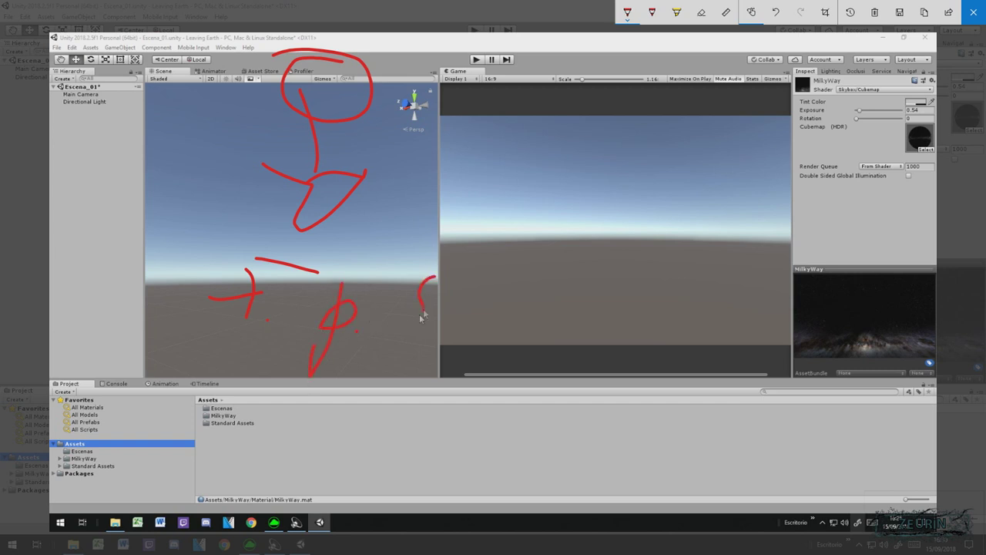
left_click_drag(158, 374, 549, 324)
left_click_drag(256, 389, 535, 352)
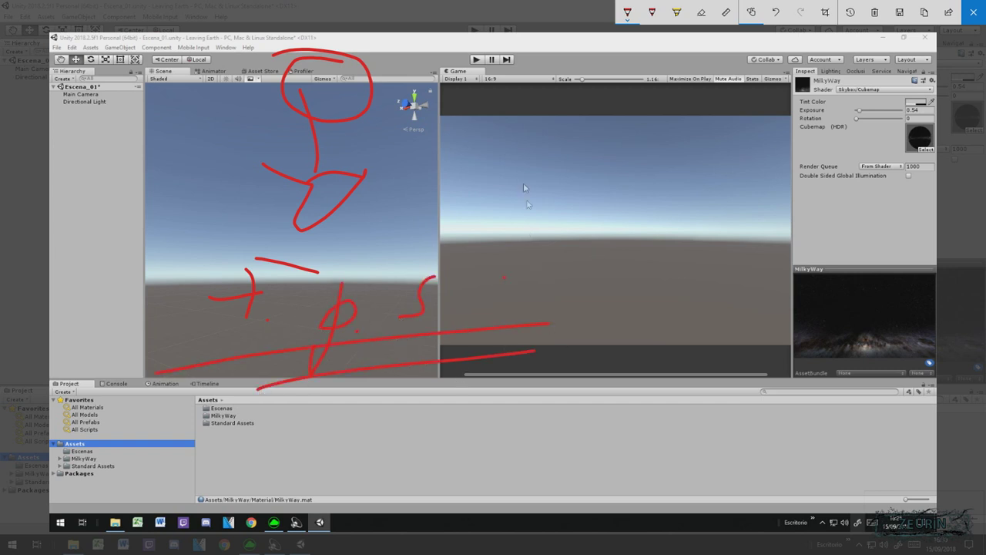
Step: Write a red note with the word GPU beneath it in the Game view
left_click(522, 158)
left_click_drag(537, 141, 546, 207)
mouse_move(537, 138)
left_mouse_down()
mouse_move(586, 179)
mouse_move(654, 189)
left_mouse_up()
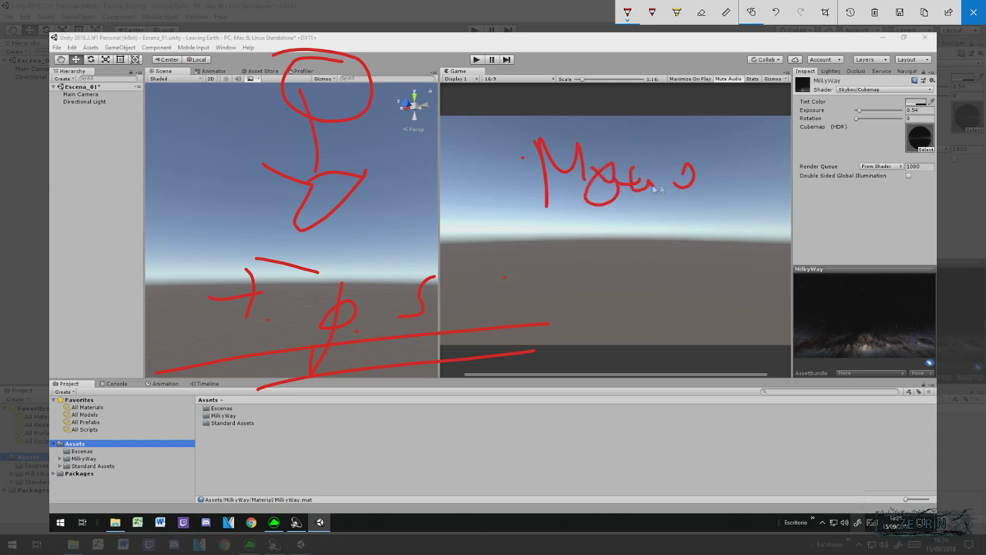
mouse_move(576, 224)
left_mouse_down()
mouse_move(560, 268)
mouse_move(604, 254)
left_mouse_up()
mouse_move(622, 215)
left_mouse_down()
mouse_move(625, 245)
mouse_move(636, 201)
mouse_move(633, 227)
mouse_move(695, 216)
left_mouse_up()
left_click(518, 312)
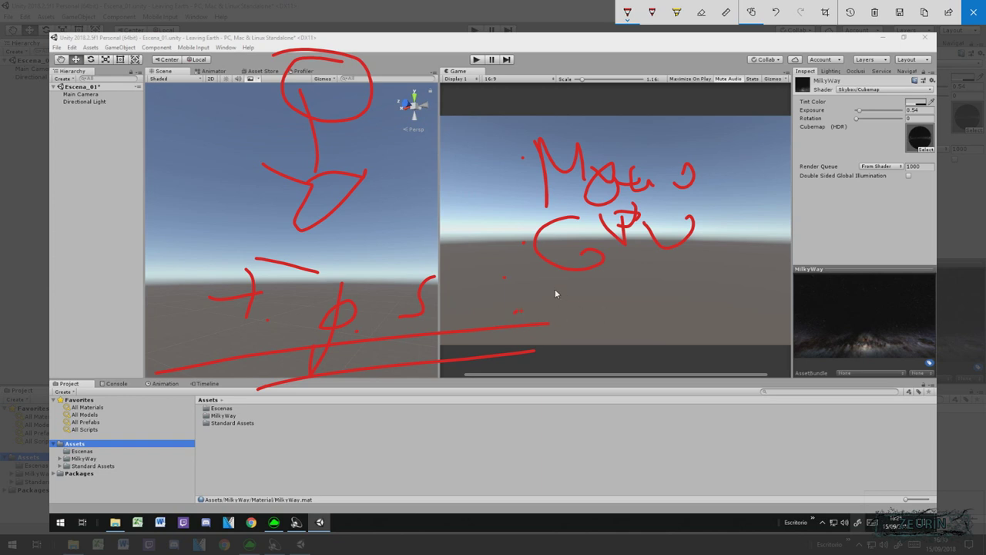
Step: Draw a red arrow to the MilkyWay preview and box the preview
left_click_drag(580, 307, 644, 279)
mouse_move(648, 291)
left_mouse_down()
mouse_move(727, 295)
mouse_move(718, 312)
mouse_move(803, 273)
mouse_move(756, 316)
left_mouse_up()
left_click_drag(745, 263, 800, 235)
left_click_drag(789, 269, 825, 262)
left_click_drag(772, 317, 820, 306)
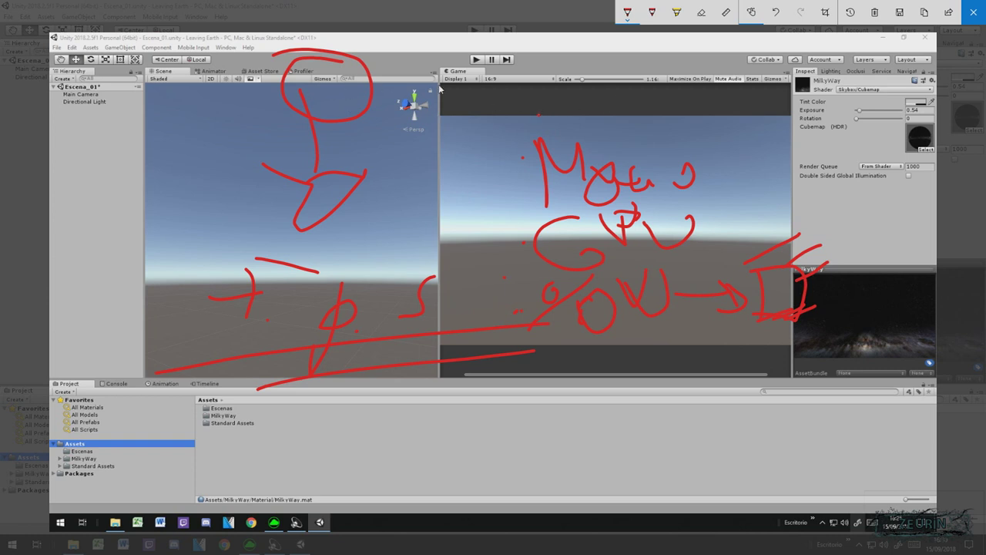
Step: Clear the ink, circle the play controls and Game label, and scribble red lines below
key("Delete")
left_click_drag(496, 56, 523, 80)
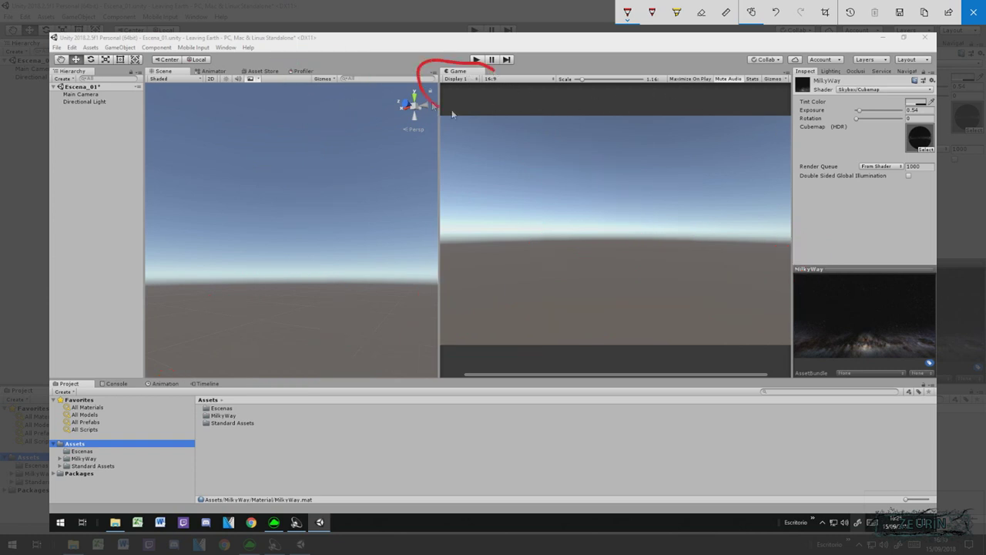
left_click_drag(474, 112, 517, 196)
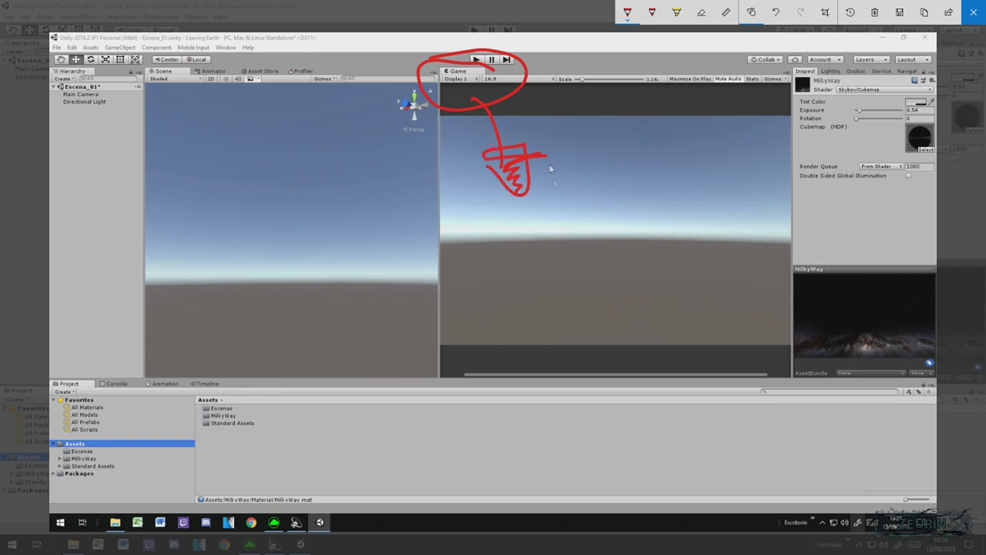
left_click_drag(553, 183, 626, 184)
left_click_drag(593, 218, 660, 220)
left_click_drag(568, 257, 666, 262)
Step: Draw red lines and an arrow from the Game view down into the Inspector
mouse_move(661, 147)
left_mouse_down()
mouse_move(679, 230)
mouse_move(819, 139)
left_mouse_up()
left_click_drag(679, 229, 828, 373)
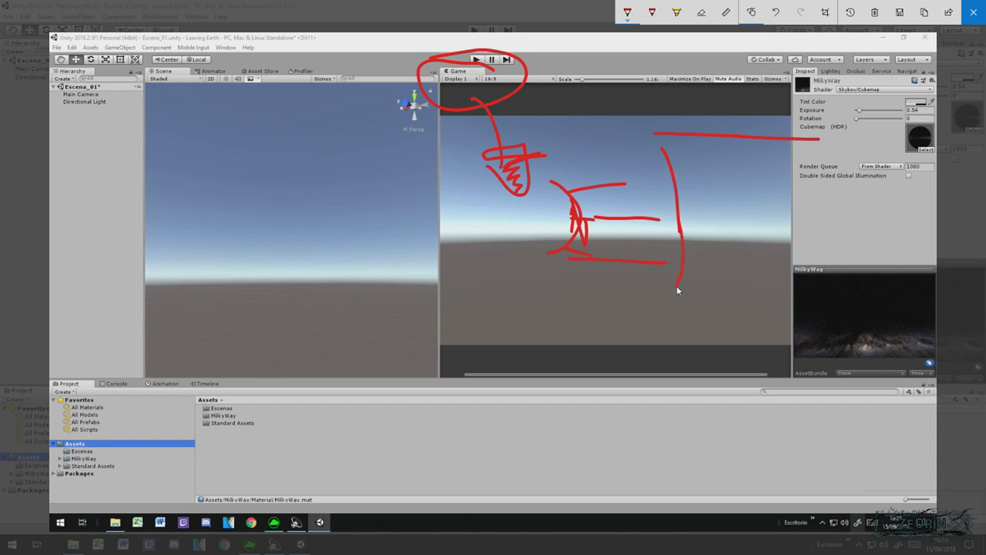
left_click_drag(832, 163, 797, 351)
left_click_drag(660, 123, 759, 106)
left_click_drag(786, 154, 862, 133)
left_click_drag(758, 107, 863, 132)
mouse_move(855, 139)
left_mouse_down()
mouse_move(866, 331)
mouse_move(763, 374)
left_mouse_up()
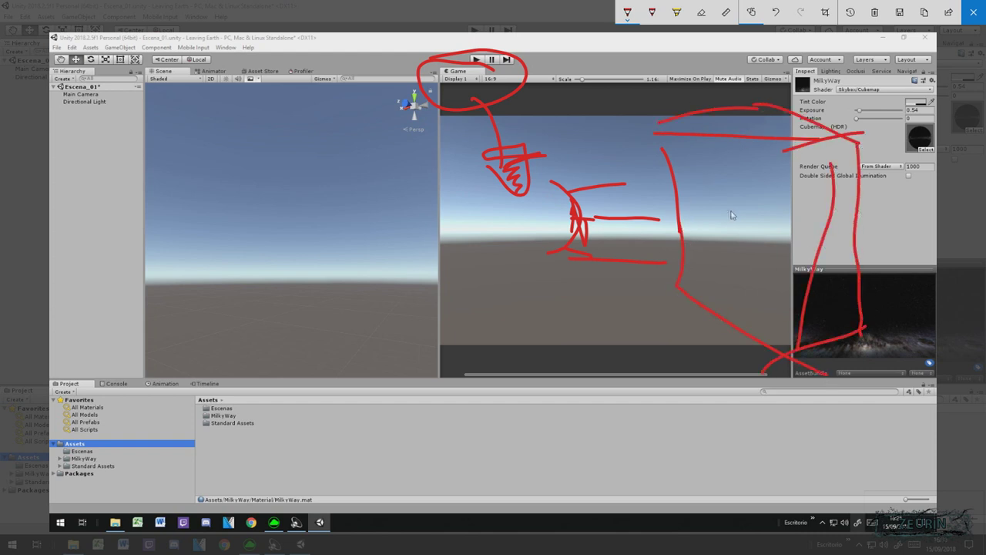
Step: Add red lines from the Milky Way preview, a zigzag and curves in the Game view
left_click_drag(683, 142, 677, 266)
left_click_drag(726, 182, 753, 287)
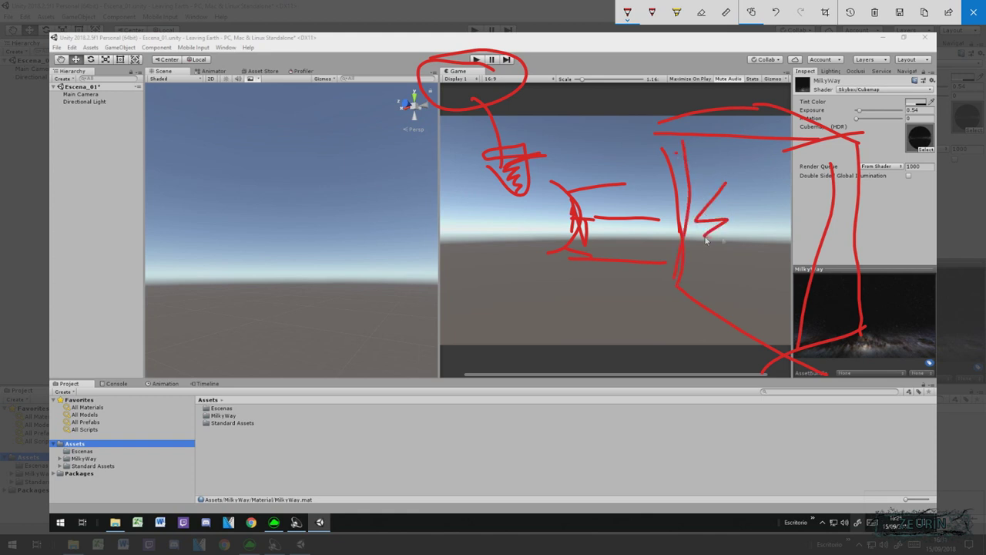
mouse_move(482, 324)
left_mouse_down()
mouse_move(549, 264)
mouse_move(553, 308)
left_mouse_up()
left_click_drag(494, 236, 612, 238)
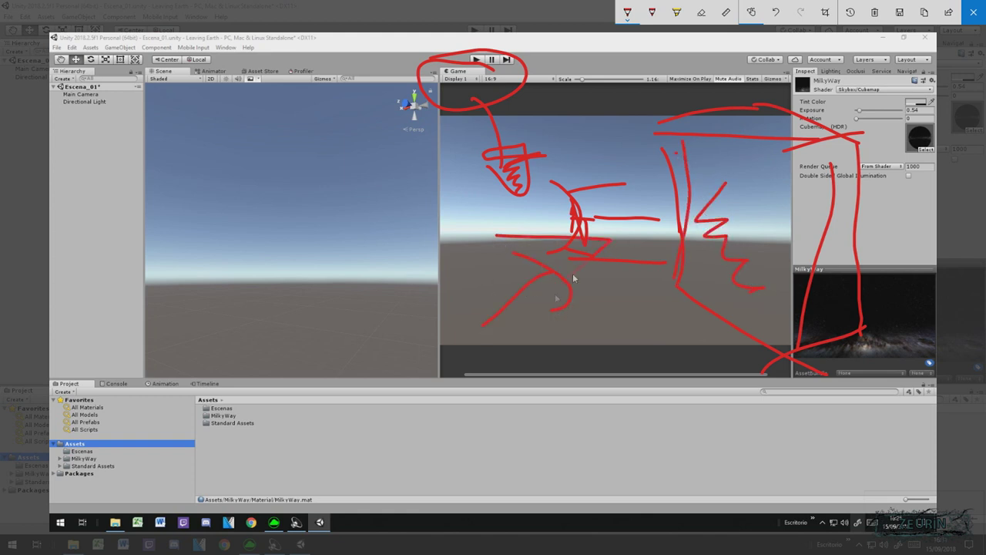
left_click_drag(562, 101, 609, 185)
left_click_drag(551, 177, 632, 219)
Step: Add red arrows and curves near the Game view edge, then bring up the pen colour choices
left_click_drag(622, 171, 632, 218)
left_click_drag(764, 187, 751, 200)
left_click_drag(660, 220, 668, 262)
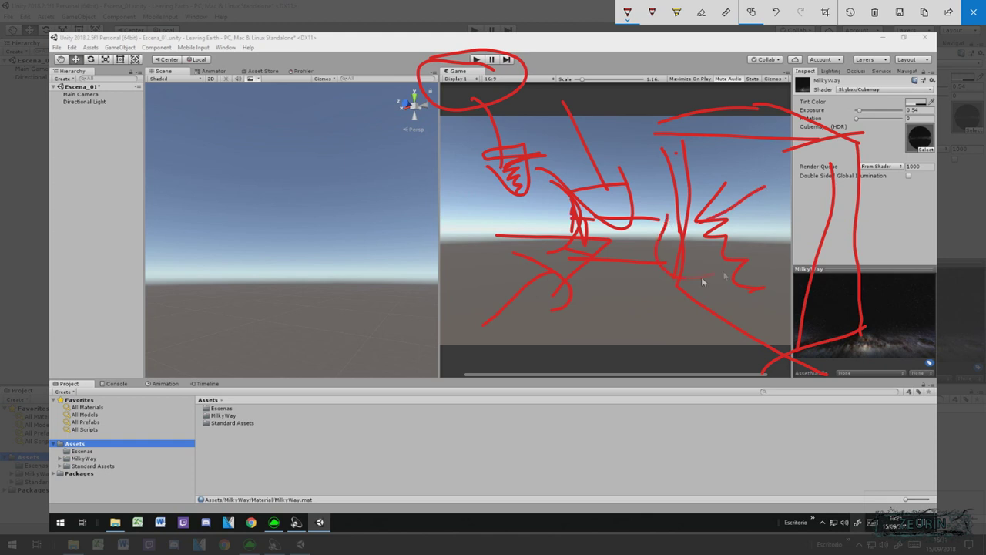
left_click_drag(664, 320, 714, 386)
left_click_drag(661, 268, 648, 330)
left_click(627, 14)
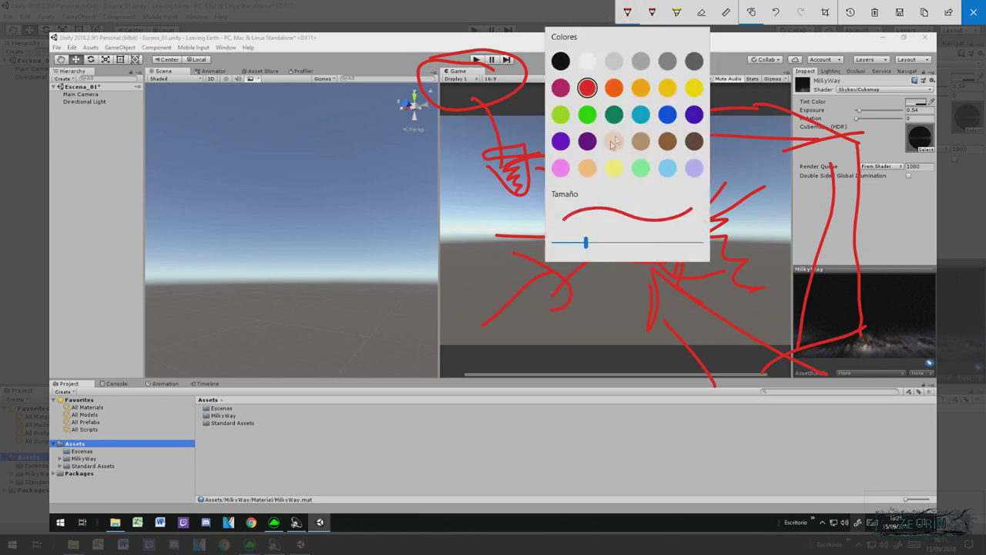
Step: Switch the ink to yellow, ring the Game view and draw arrows from the Scene view
left_click(614, 168)
left_click_drag(702, 115, 740, 154)
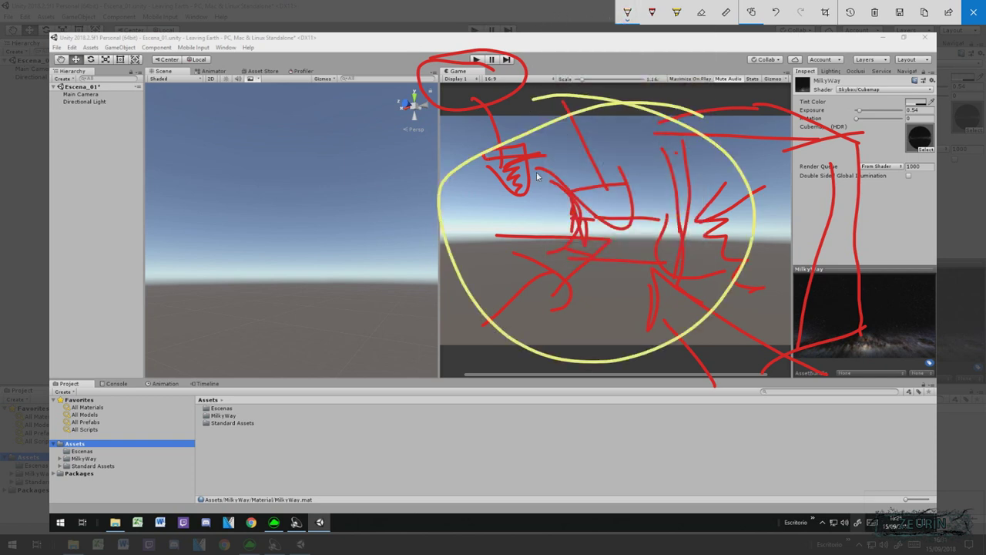
left_click_drag(291, 252, 439, 264)
left_click_drag(401, 212, 400, 268)
left_click_drag(544, 383, 630, 275)
left_click_drag(589, 246, 621, 276)
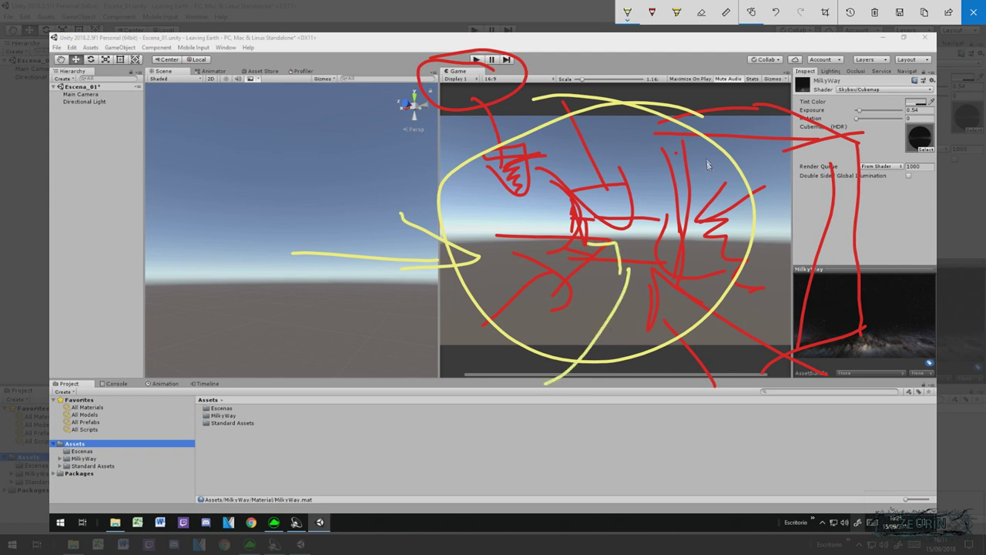
left_click_drag(546, 197, 687, 103)
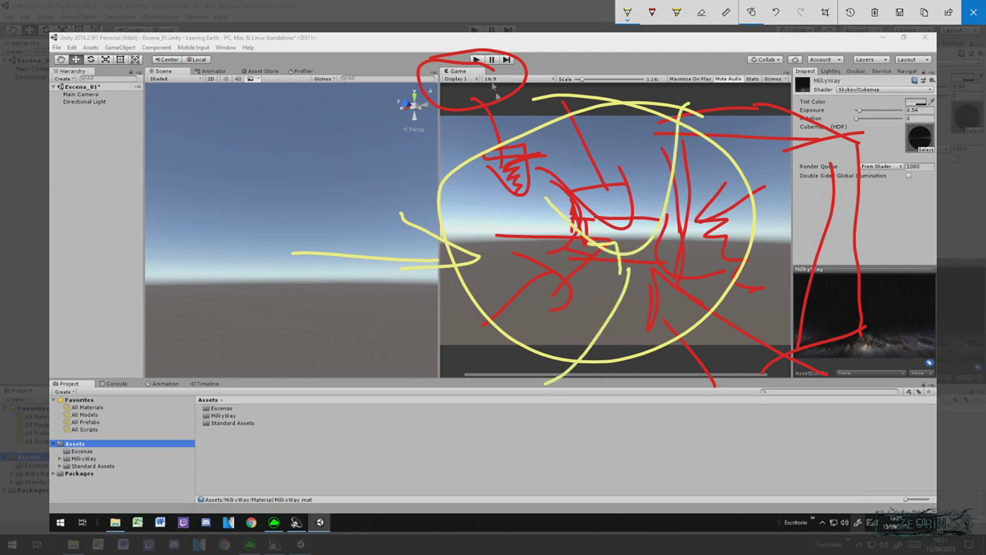
Step: Loop around the Play/Pause/Step controls in yellow and add more yellow strokes over the Game view
left_click_drag(517, 57, 574, 42)
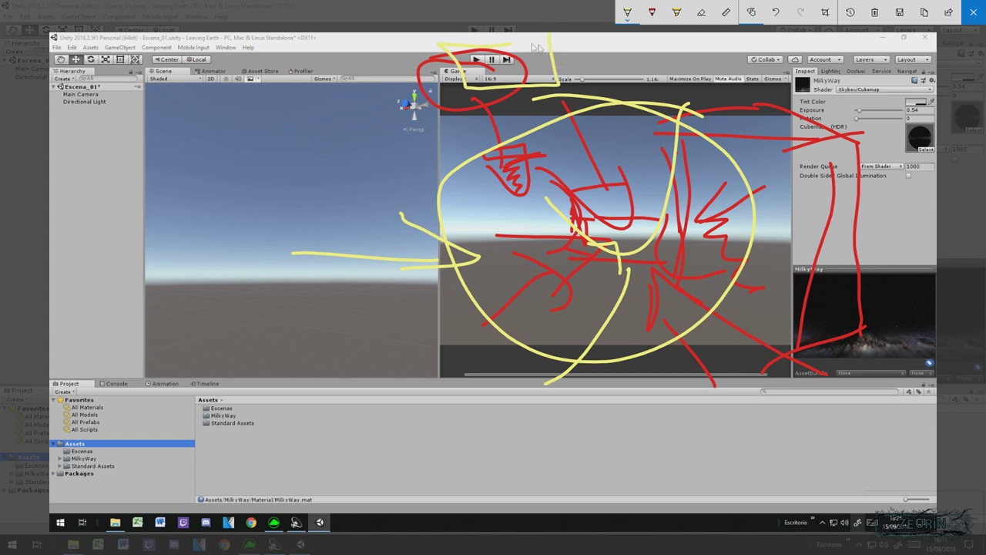
left_click_drag(474, 61, 500, 58)
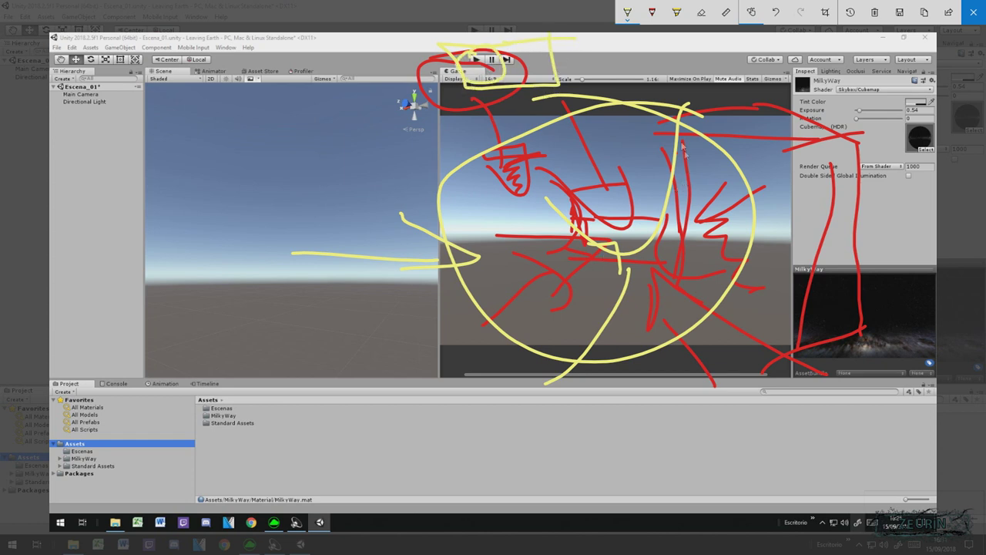
left_click_drag(517, 276, 601, 281)
left_click_drag(447, 173, 609, 223)
mouse_move(616, 106)
left_mouse_down()
mouse_move(629, 198)
mouse_move(617, 231)
mouse_move(797, 212)
left_mouse_up()
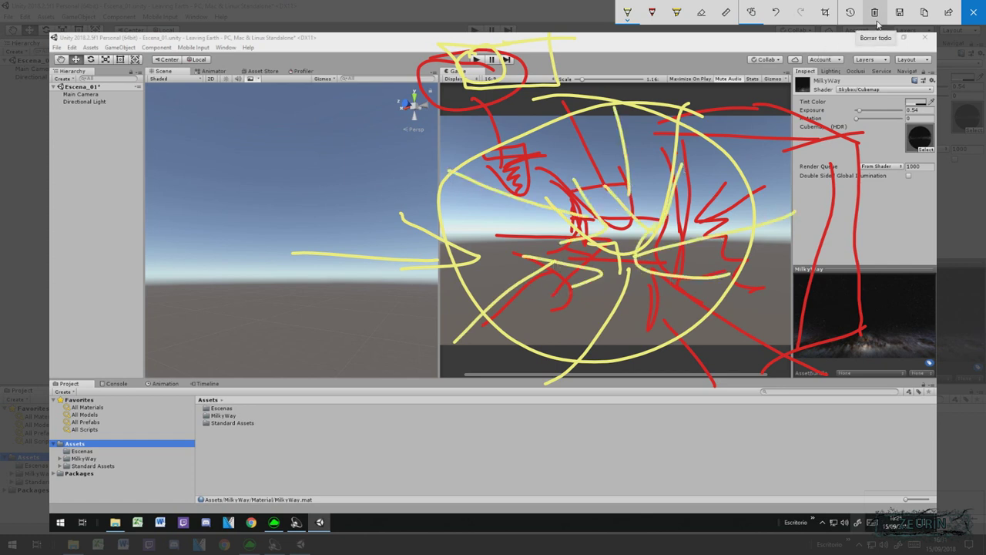
Step: Clear the ink, loop around the pause and step controls with an arrow, then erase again
left_click(875, 13)
mouse_move(497, 47)
left_mouse_down()
mouse_move(524, 77)
mouse_move(509, 48)
left_mouse_up()
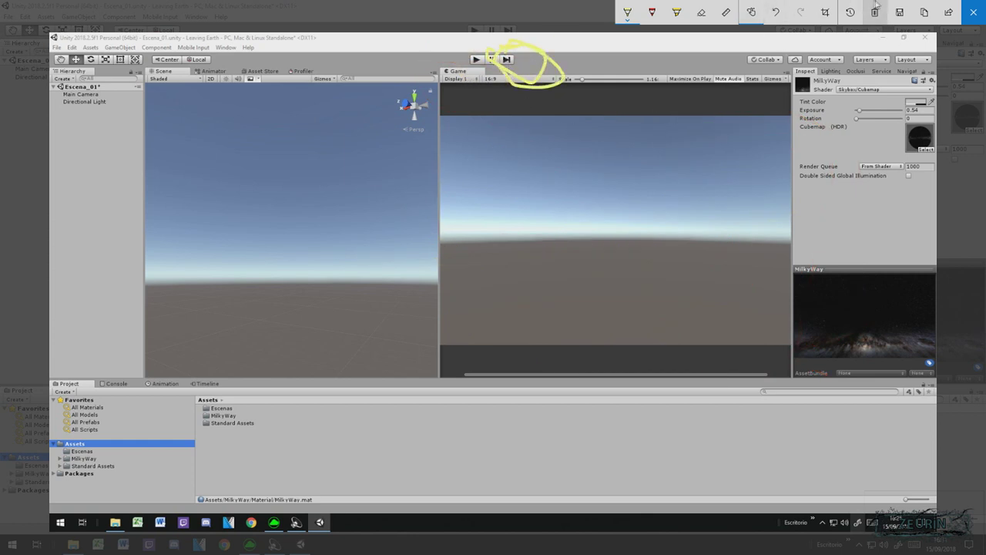
left_click_drag(568, 80, 562, 52)
mouse_move(585, 142)
left_mouse_down()
mouse_move(583, 87)
mouse_move(589, 118)
left_mouse_up()
left_click_drag(585, 78, 573, 98)
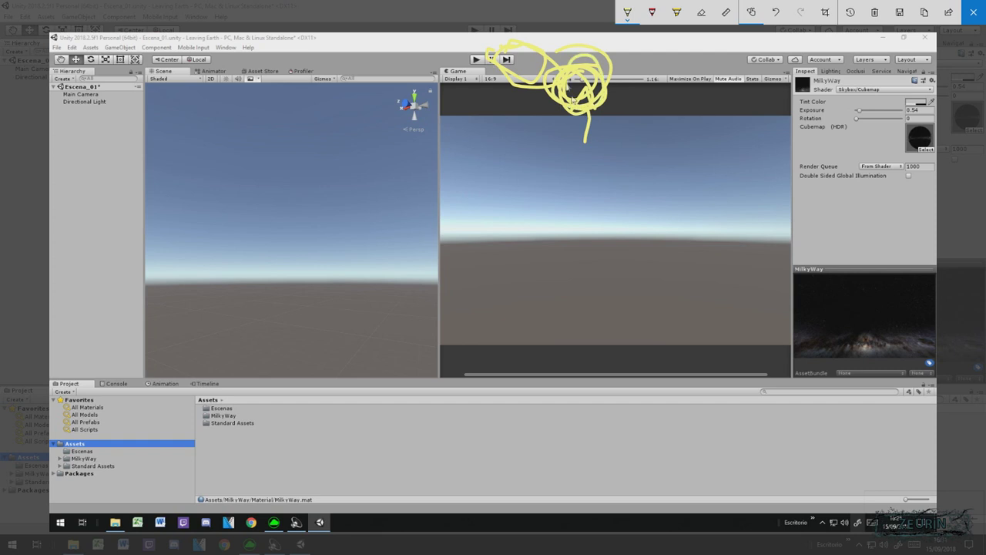
left_click(875, 12)
Step: Circle the Game view's display options and outline a dotted shape reaching toward the Inspector
mouse_move(727, 80)
left_mouse_down()
mouse_move(655, 51)
mouse_move(721, 62)
mouse_move(728, 97)
mouse_move(737, 87)
mouse_move(719, 73)
left_mouse_up()
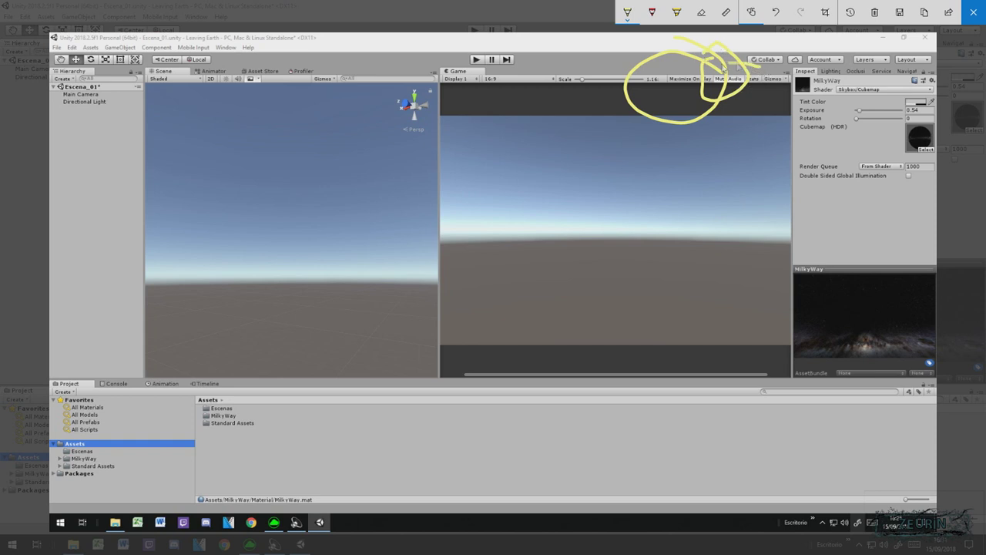
mouse_move(700, 91)
left_mouse_down()
mouse_move(798, 185)
mouse_move(787, 141)
mouse_move(784, 160)
left_mouse_up()
left_click_drag(738, 102, 712, 132)
mouse_move(773, 112)
left_mouse_down()
mouse_move(760, 140)
mouse_move(697, 171)
mouse_move(732, 171)
left_mouse_up()
left_click_drag(758, 159, 721, 180)
left_click(704, 183)
left_click(752, 177)
left_click(767, 175)
left_click(782, 178)
Step: Fill the outlined shape with short strokes and horizontal hatching
mouse_move(753, 141)
left_mouse_down()
mouse_move(746, 151)
mouse_move(758, 148)
left_mouse_up()
left_click_drag(775, 134, 771, 148)
left_click_drag(709, 138, 693, 157)
left_click_drag(730, 142, 727, 166)
left_click_drag(698, 137, 787, 113)
left_click_drag(727, 148, 785, 133)
left_click_drag(740, 164, 787, 156)
left_click_drag(791, 172, 724, 184)
Step: Scribble over the top of the shape, then clear all annotations and close Screen Sketch
mouse_move(741, 80)
left_mouse_down()
mouse_move(801, 57)
mouse_move(759, 64)
left_mouse_up()
left_click_drag(774, 107, 792, 61)
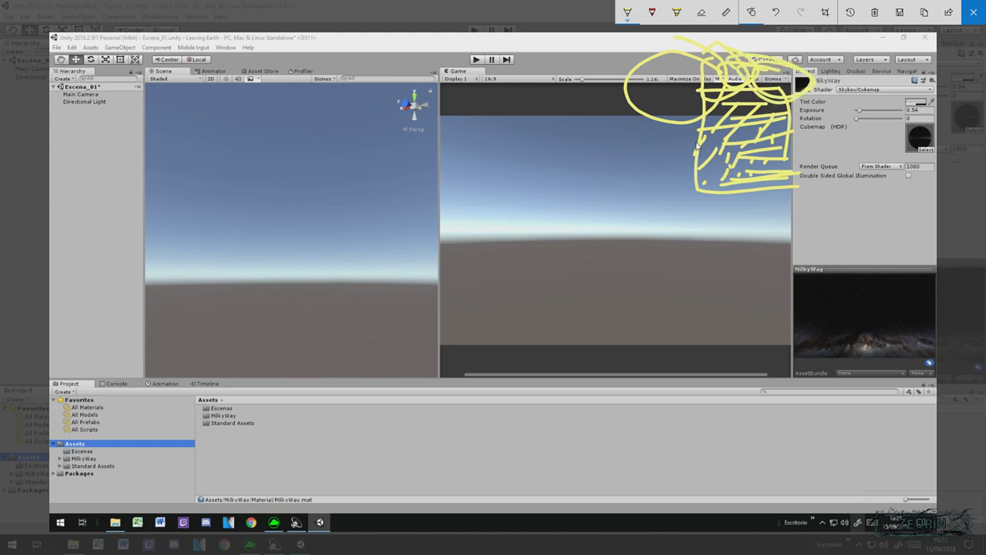
left_click(874, 13)
left_click(948, 13)
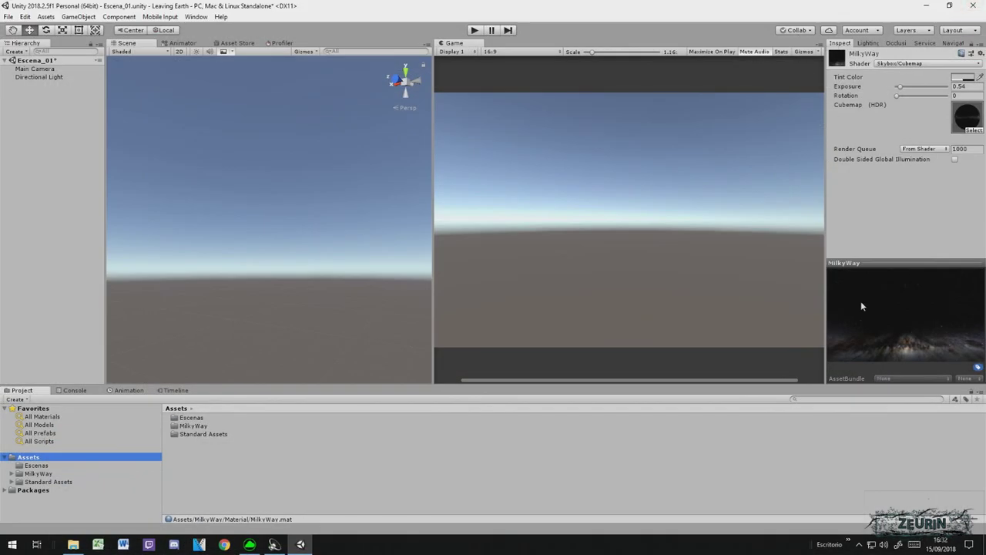
Step: Start a new Screen Sketch, circle the Collab/Account buttons and arrow Main Camera and Directional Light
left_click(898, 544)
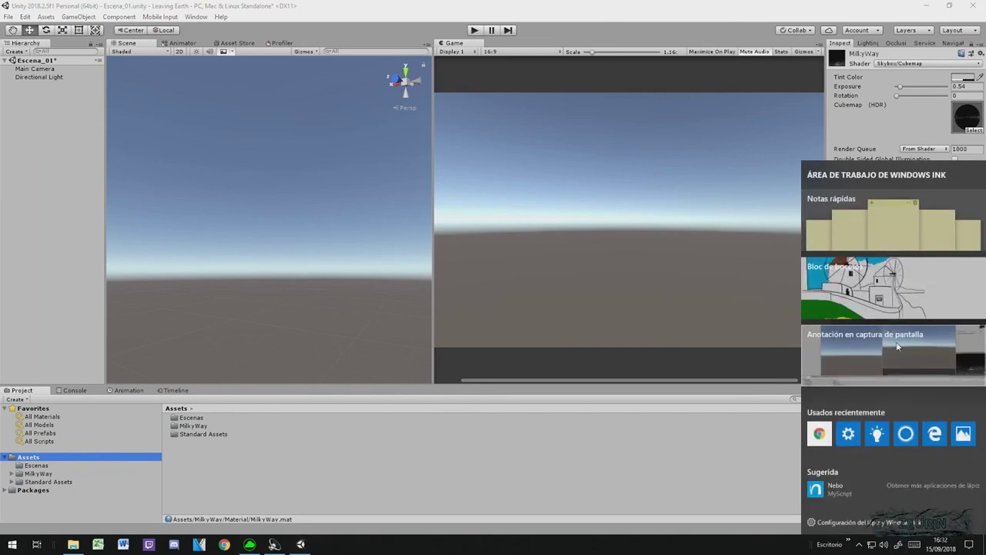
left_click(896, 346)
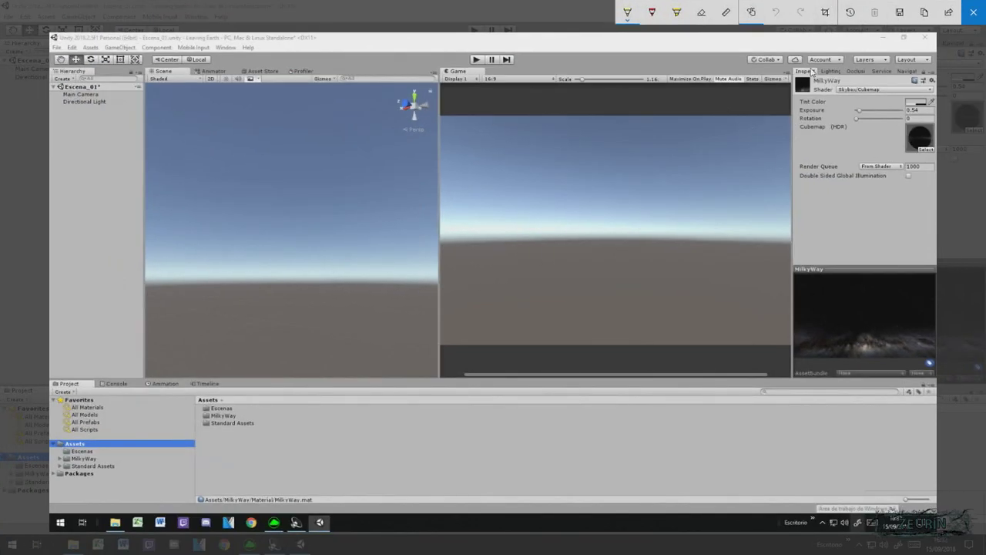
left_click_drag(809, 68, 822, 54)
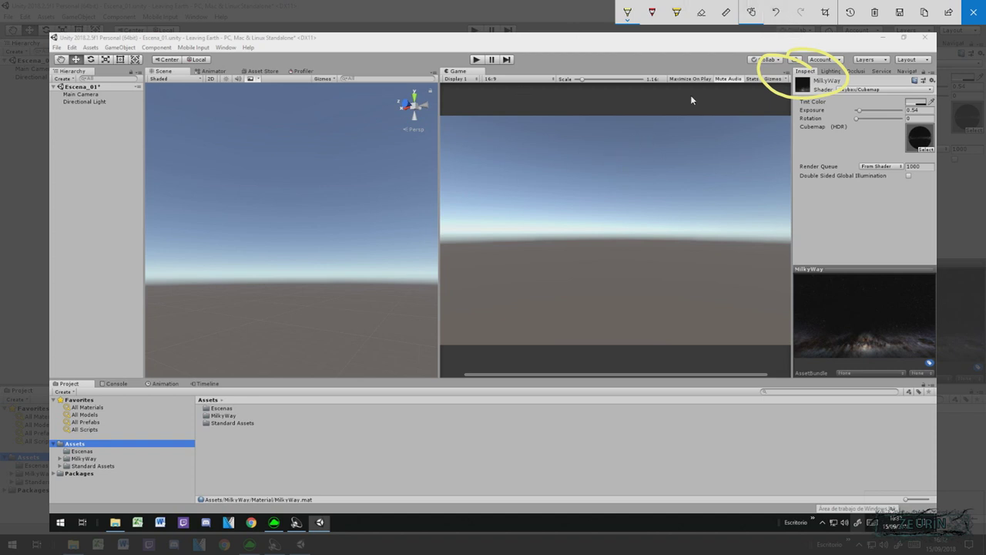
mouse_move(77, 142)
left_mouse_down()
mouse_move(87, 106)
mouse_move(99, 114)
mouse_move(60, 86)
left_mouse_up()
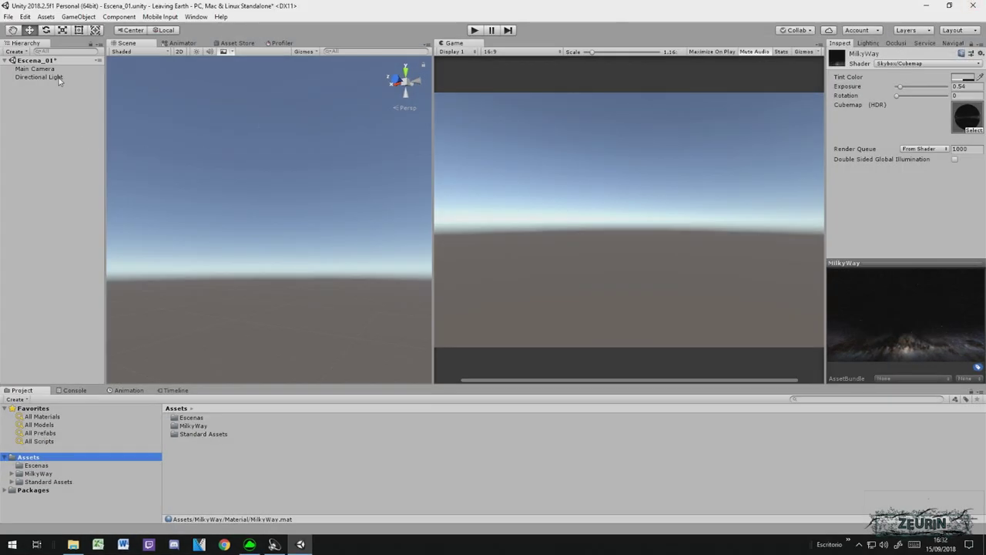
Step: Select Directional Light in the Hierarchy and collapse its Light component in the Inspector
left_click(59, 77)
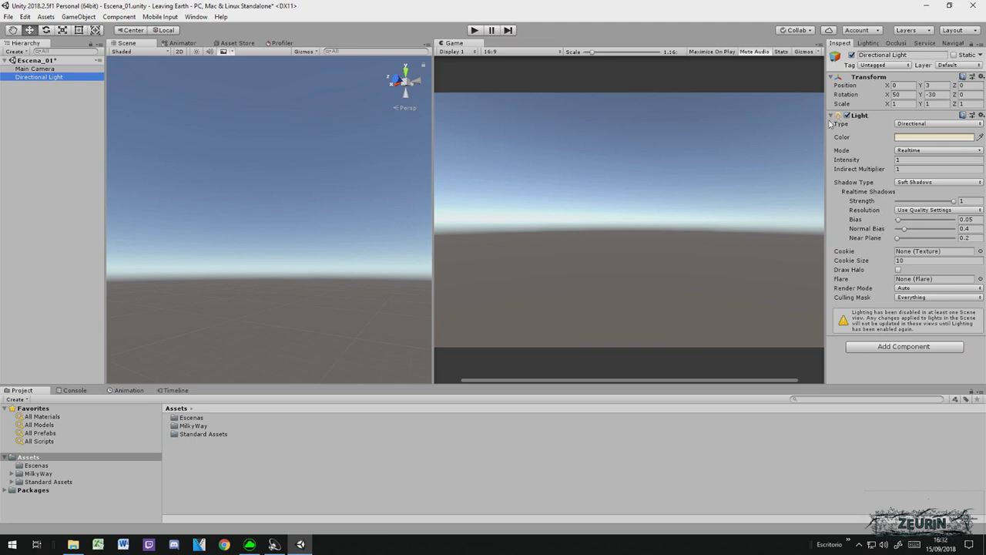
left_click(831, 116)
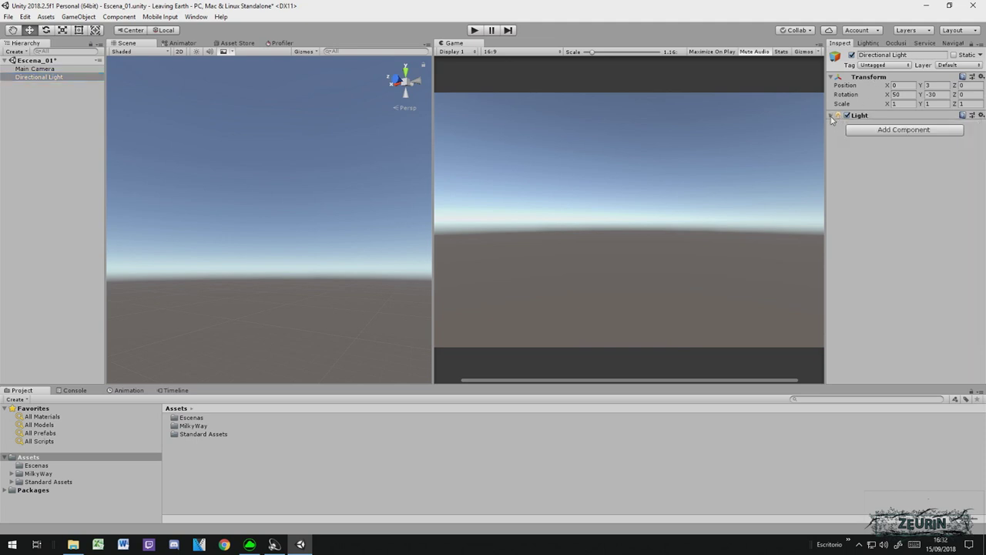
Step: Browse the Add Component Mesh, Effects and Scripts categories, then close the list without adding anything
left_click(898, 131)
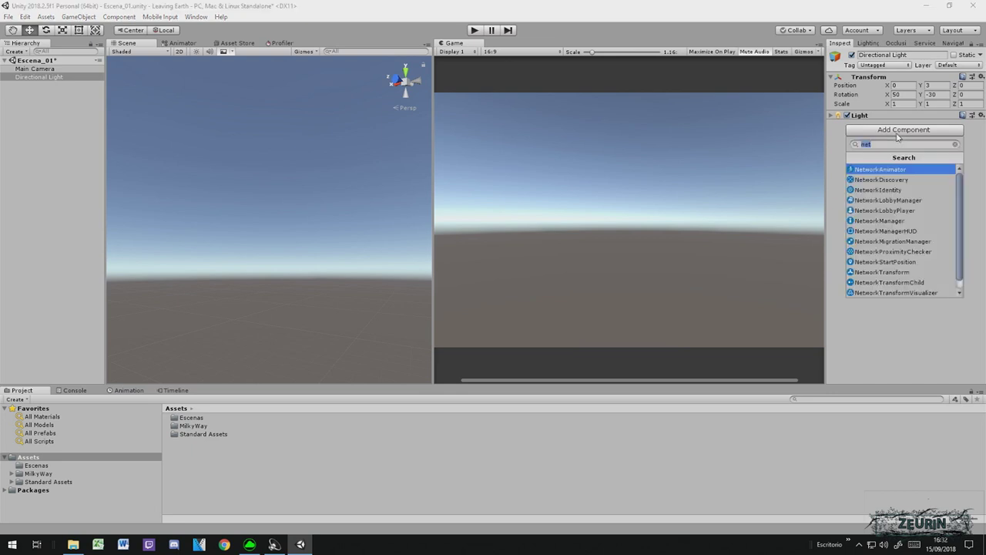
key("BackSpace")
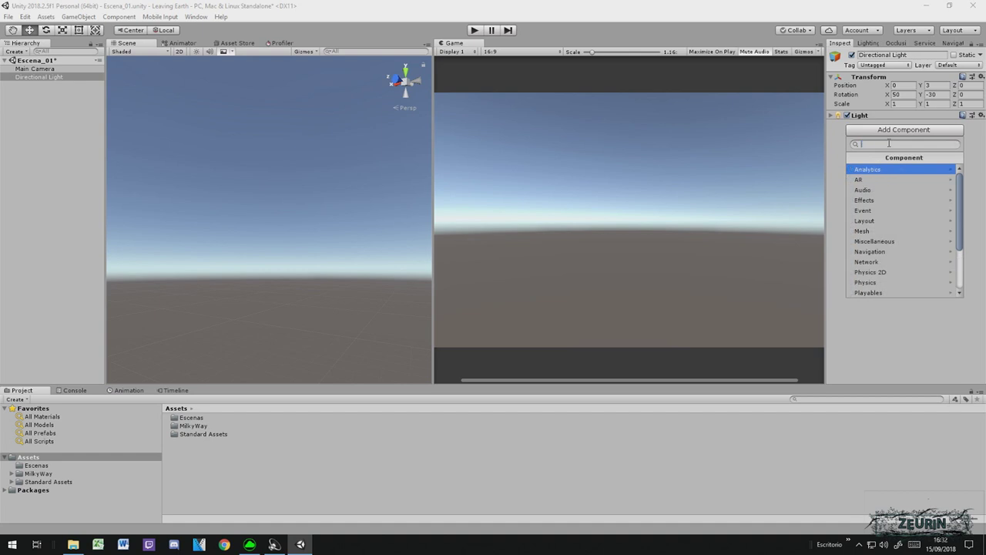
left_click(865, 232)
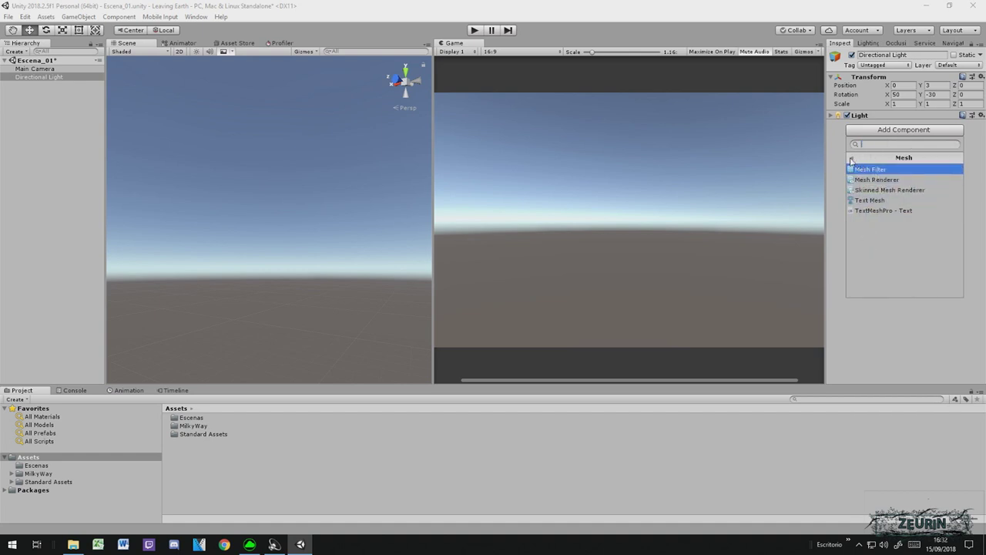
left_click(851, 160)
left_click(864, 201)
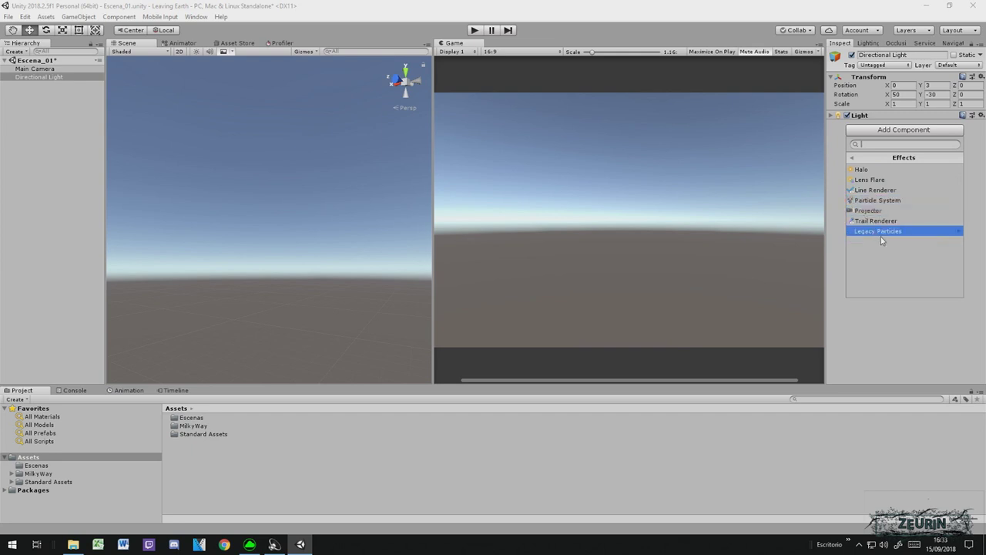
left_click(852, 162)
scroll(885, 209, "down", 3)
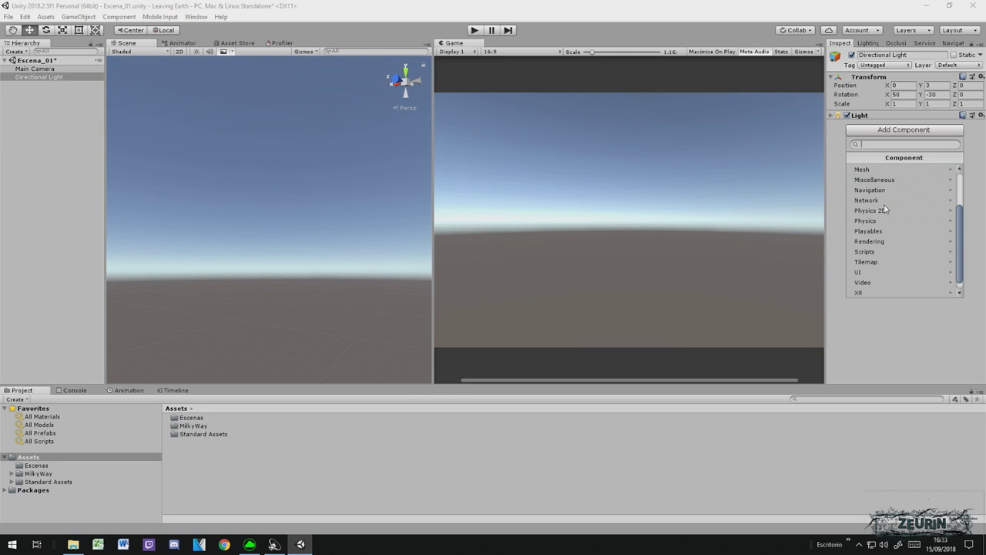
left_click(876, 251)
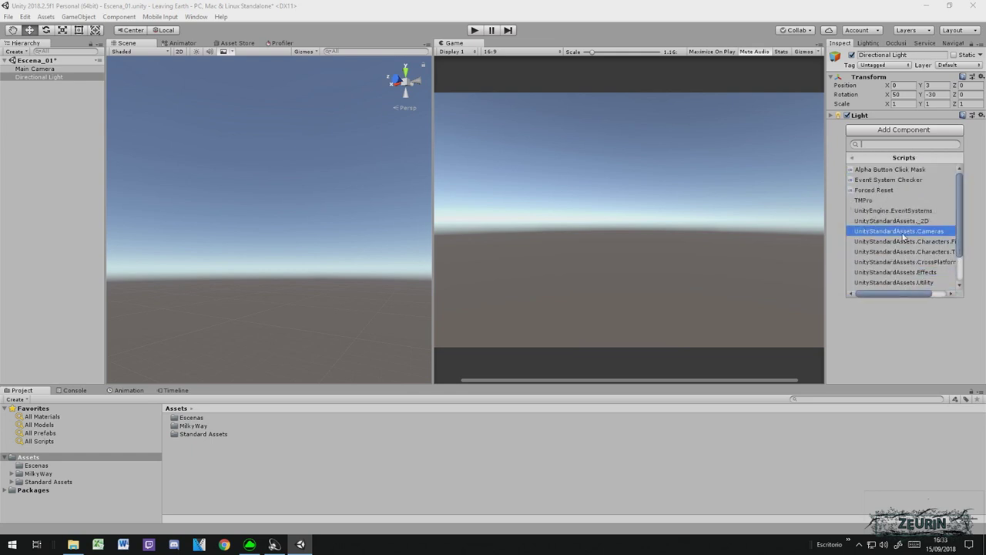
scroll(902, 231, "up", 2)
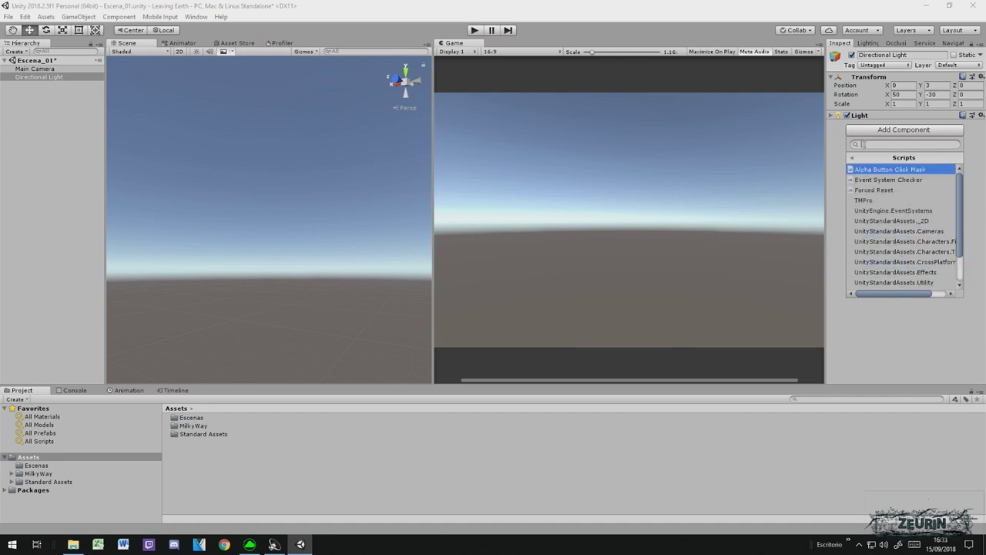
left_click(849, 158)
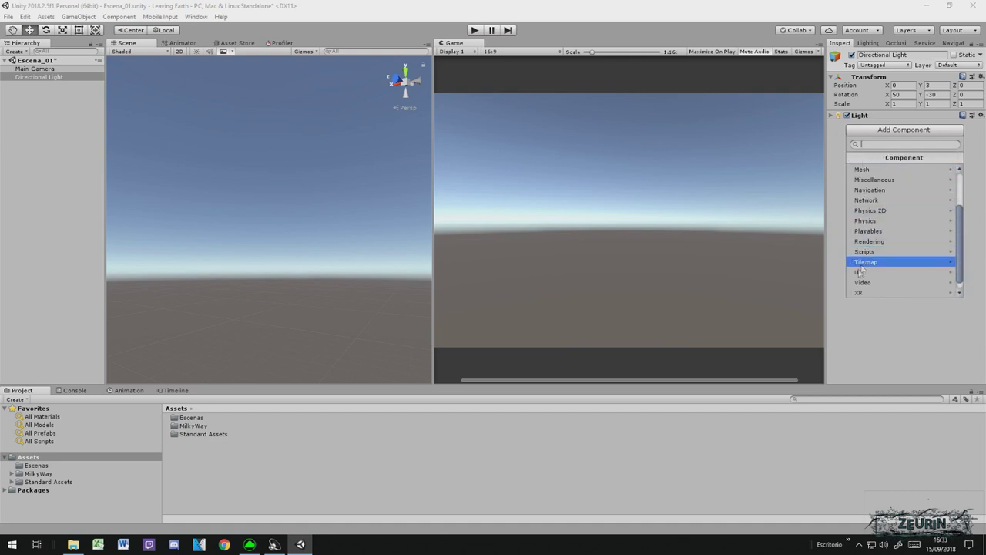
left_click(593, 133)
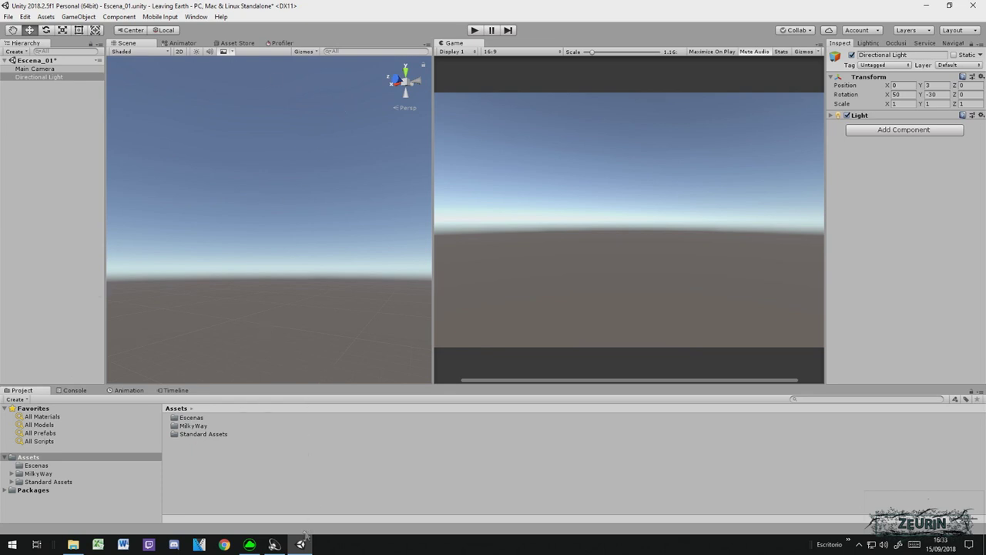
Step: Cycle through the Console, Animation and Animator panels, then show Timeline and deselect Directional Light
left_click(72, 391)
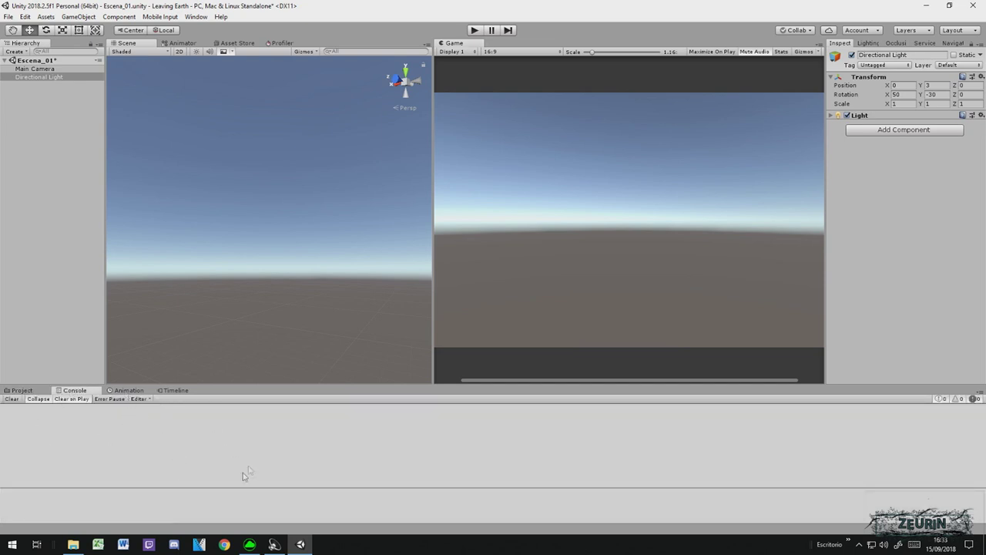
left_click(144, 392)
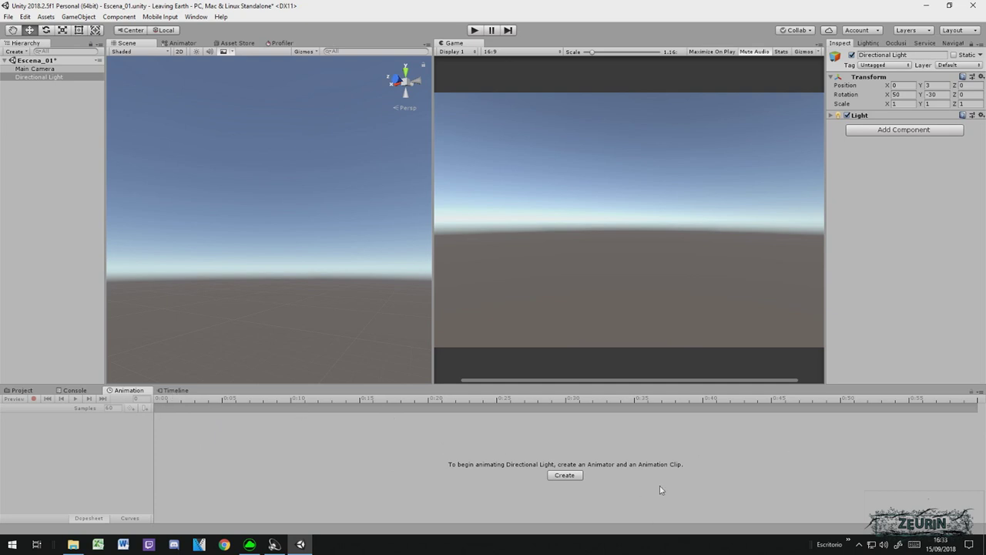
left_click(176, 44)
left_click(148, 44)
left_click(174, 390)
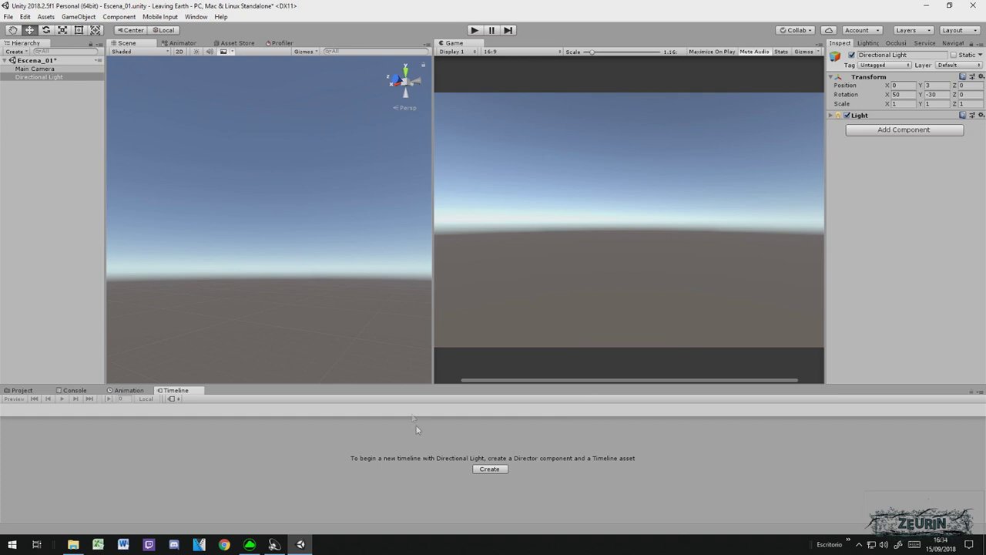
left_click(41, 192)
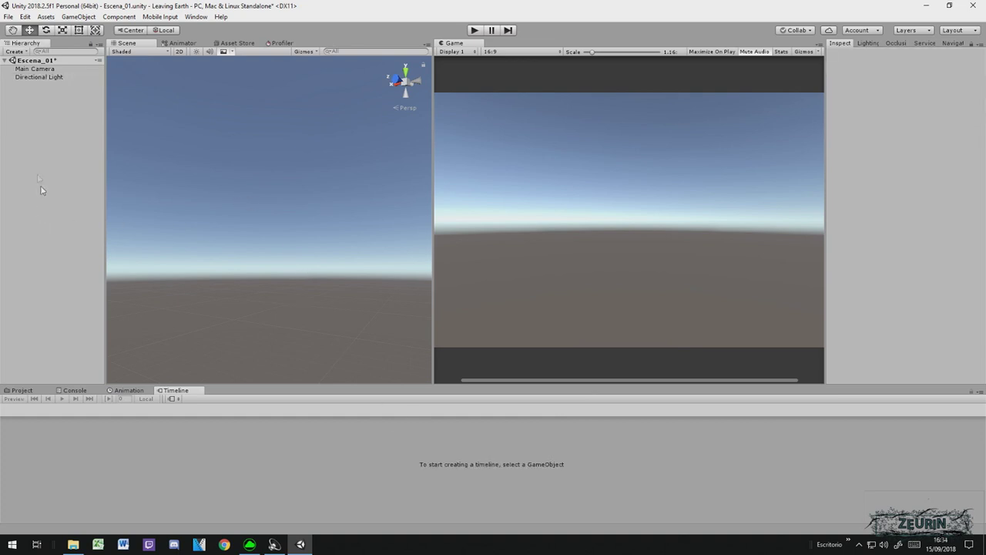
Step: Show the Project asset folders and dock the Game view beside Scene in a widened panel
left_click(16, 390)
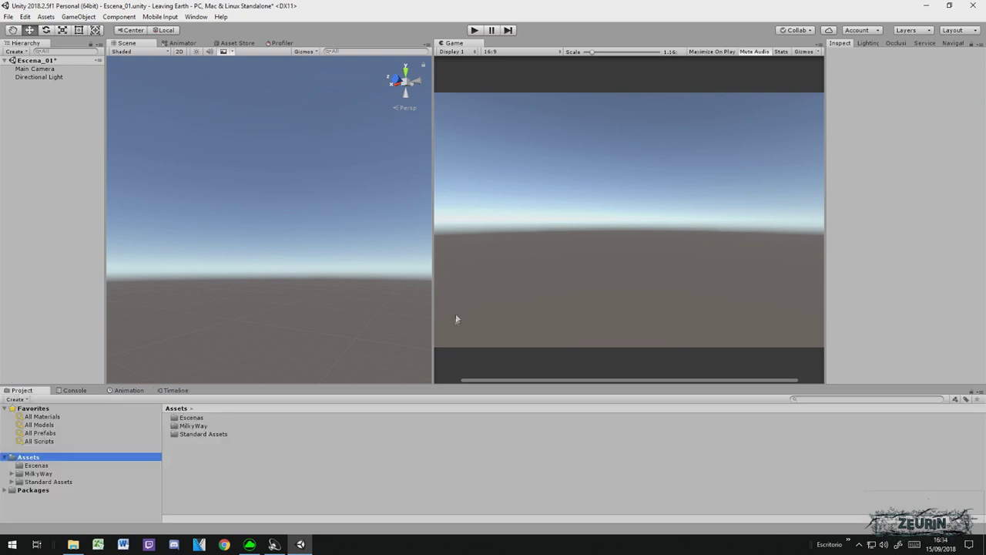
left_click_drag(433, 292, 504, 301)
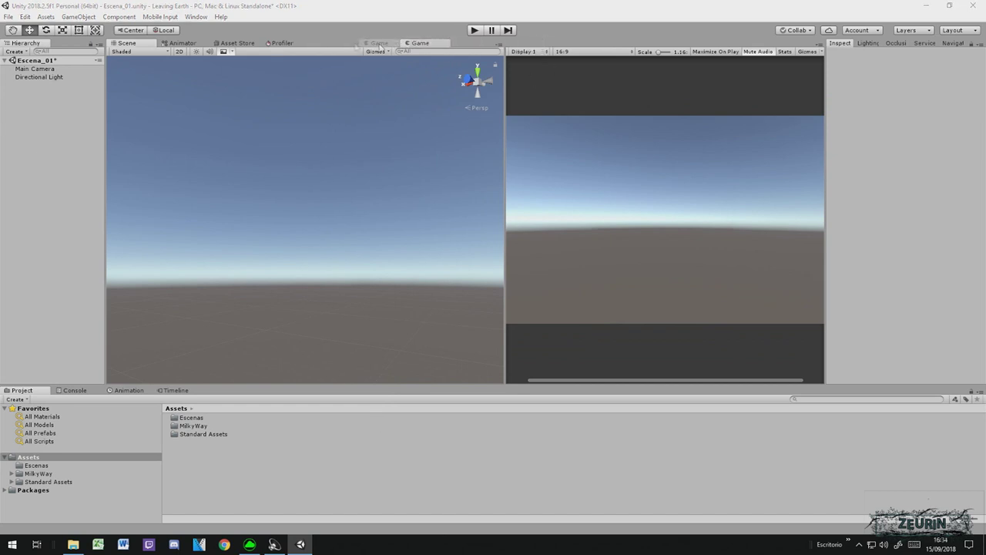
left_click_drag(530, 44, 175, 45)
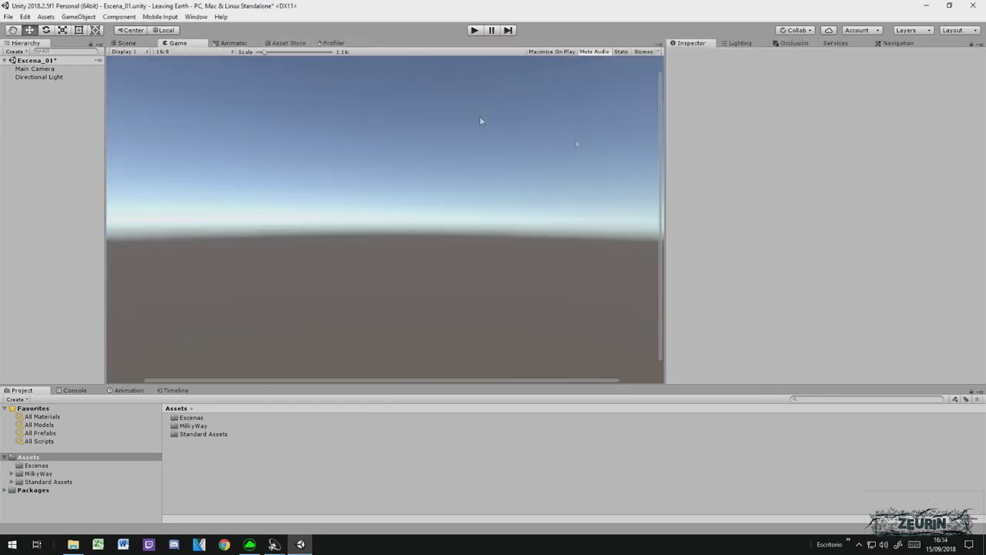
left_click_drag(667, 127, 846, 145)
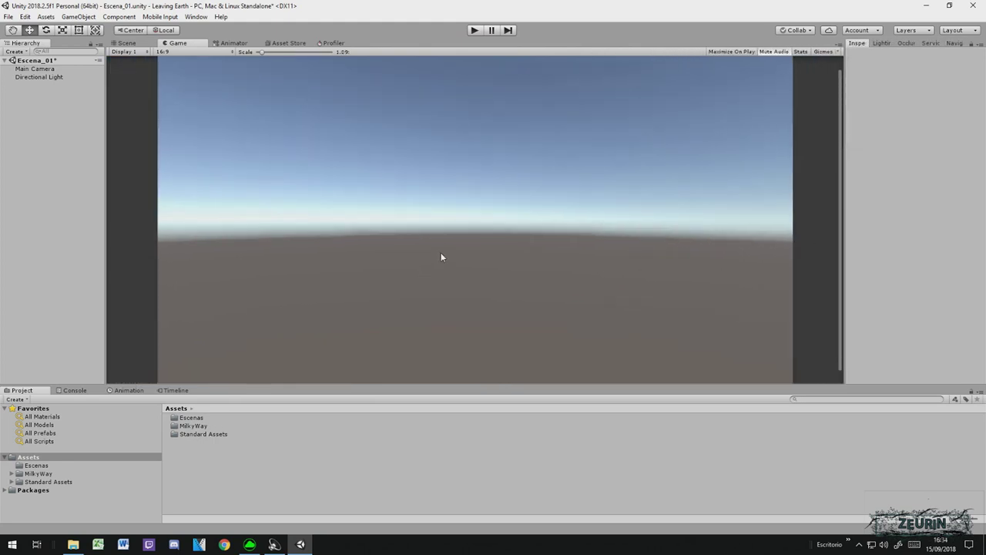
Step: Zoom the Game view in and out, then reset its Scale to 1x
scroll(408, 206, "up", 1)
scroll(404, 212, "down", 3)
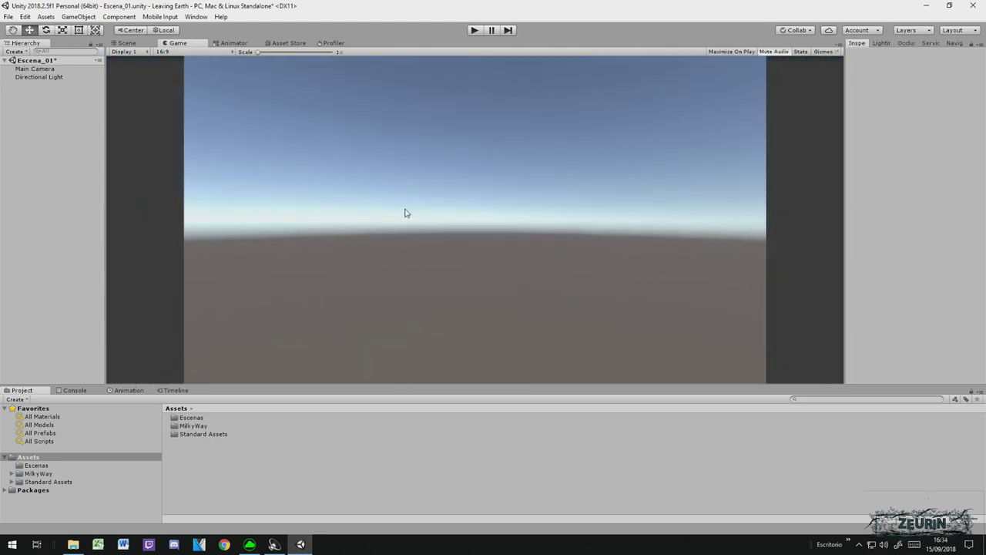
scroll(400, 218, "up", 2)
scroll(401, 221, "up", 1)
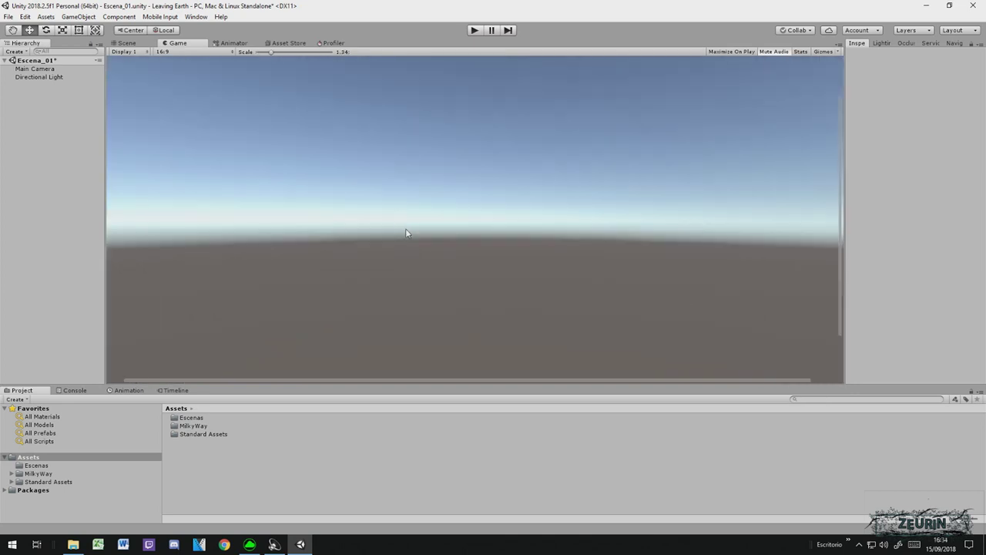
scroll(408, 233, "up", 1)
scroll(402, 240, "up", 1)
scroll(407, 242, "down", 2)
scroll(405, 234, "down", 2)
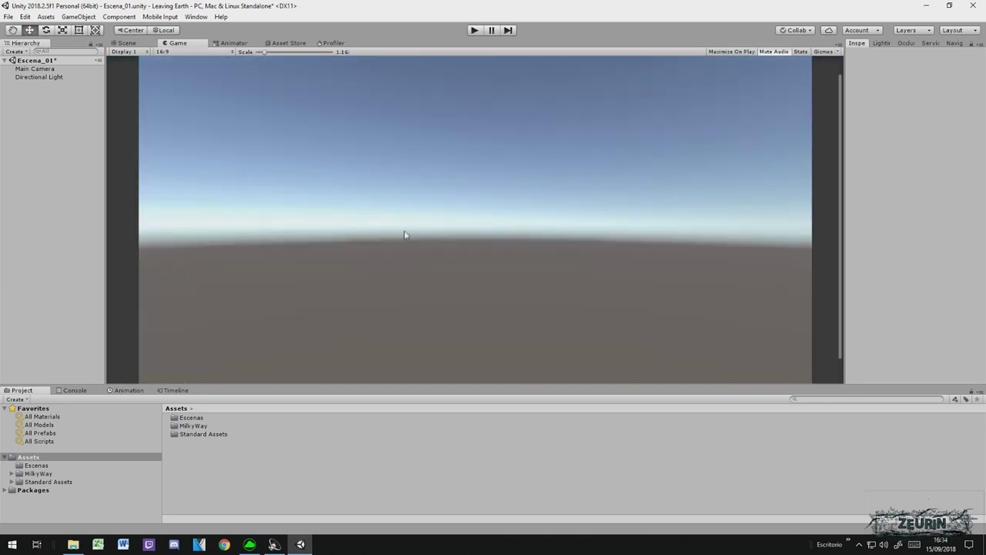
scroll(405, 233, "down", 1)
scroll(414, 251, "up", 2)
scroll(408, 256, "up", 1)
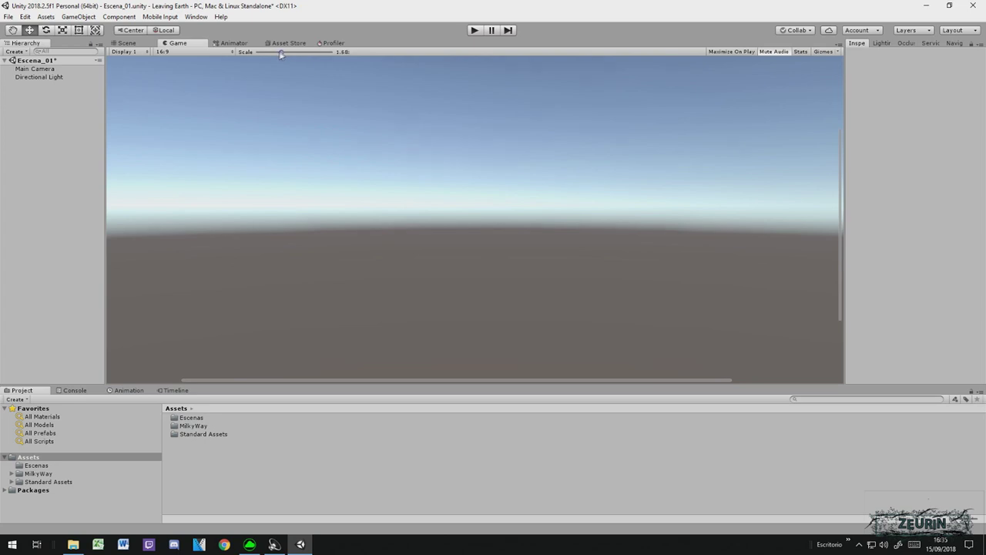
left_click_drag(281, 53, 252, 53)
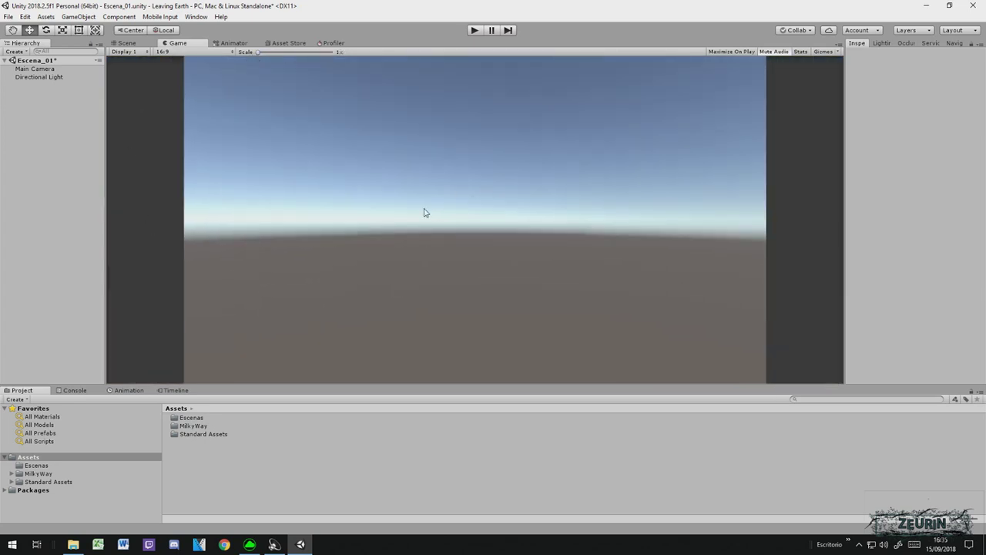
Step: Return to the Scene view and tilt it to show sky over the grey ground
left_click(126, 43)
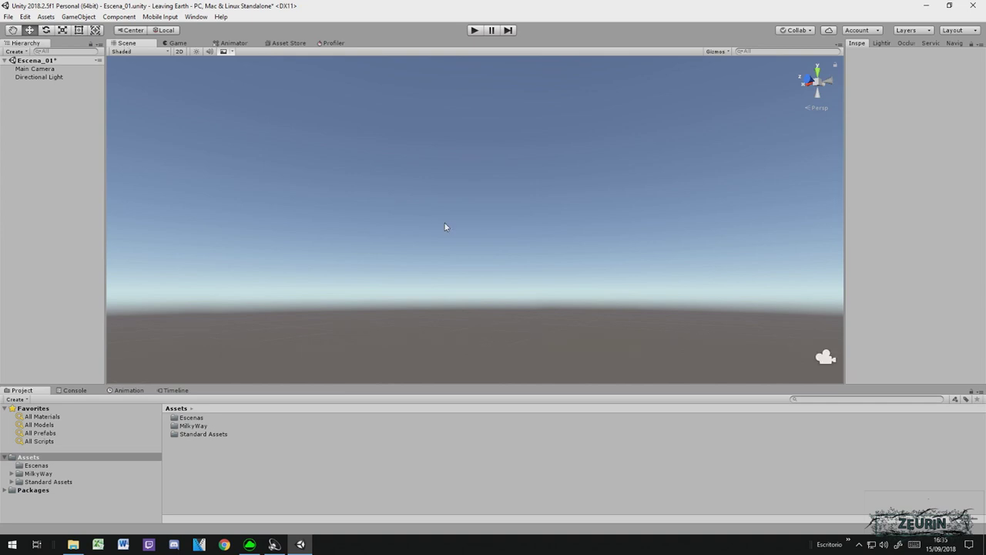
right_click_drag(525, 253, 527, 371)
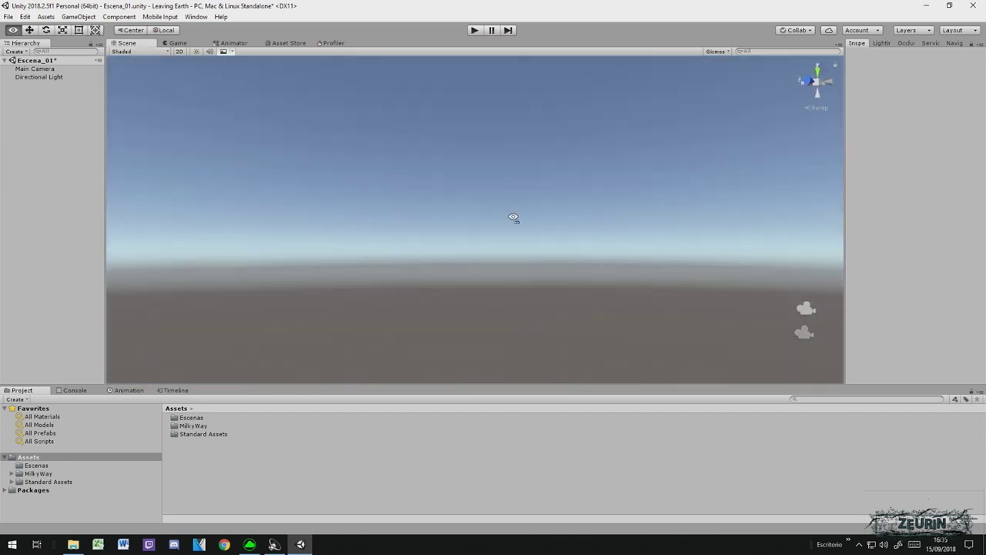
mouse_move(527, 371)
right_mouse_down()
mouse_move(515, 234)
mouse_move(678, 281)
mouse_move(509, 239)
mouse_move(538, 247)
right_mouse_up()
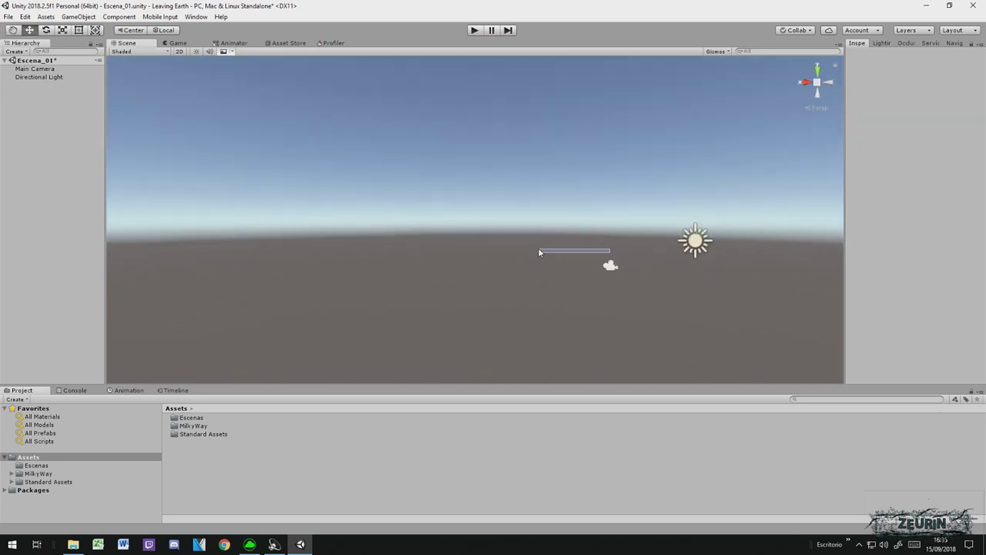
mouse_move(639, 274)
right_mouse_down()
mouse_move(504, 272)
mouse_move(545, 258)
mouse_move(804, 268)
mouse_move(554, 282)
right_mouse_up()
scroll(505, 272, "down", 2)
scroll(476, 282, "up", 2)
scroll(476, 282, "down", 2)
scroll(476, 282, "up", 3)
Step: Select the Directional Light and orbit the view around it until the sun sits left
left_click(462, 286)
scroll(462, 285, "down", 1)
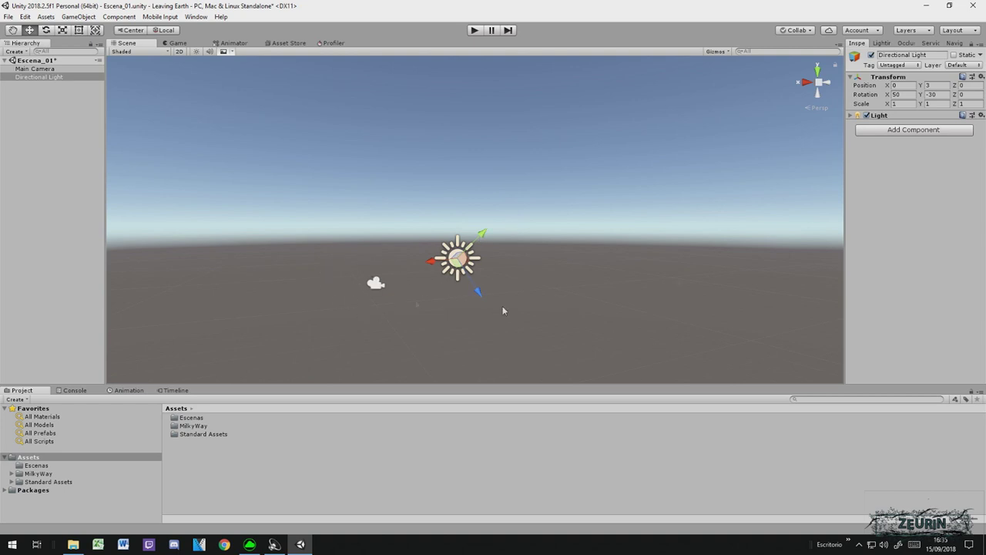
mouse_move(442, 274)
middle_mouse_down()
mouse_move(560, 259)
mouse_move(425, 244)
middle_mouse_up()
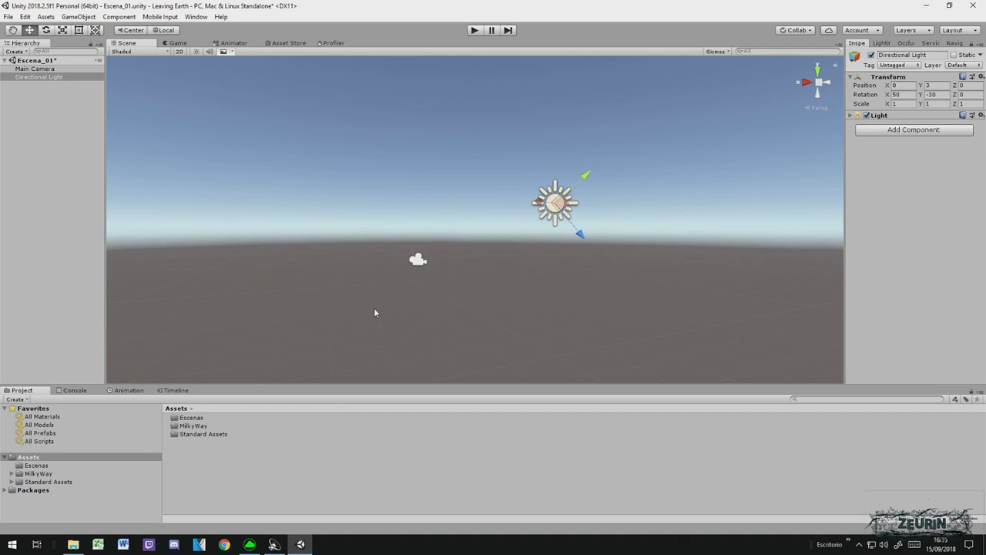
mouse_move(374, 312)
left_mouse_down("alt")
mouse_move(789, 269)
mouse_move(141, 302)
mouse_move(628, 297)
left_mouse_up("alt")
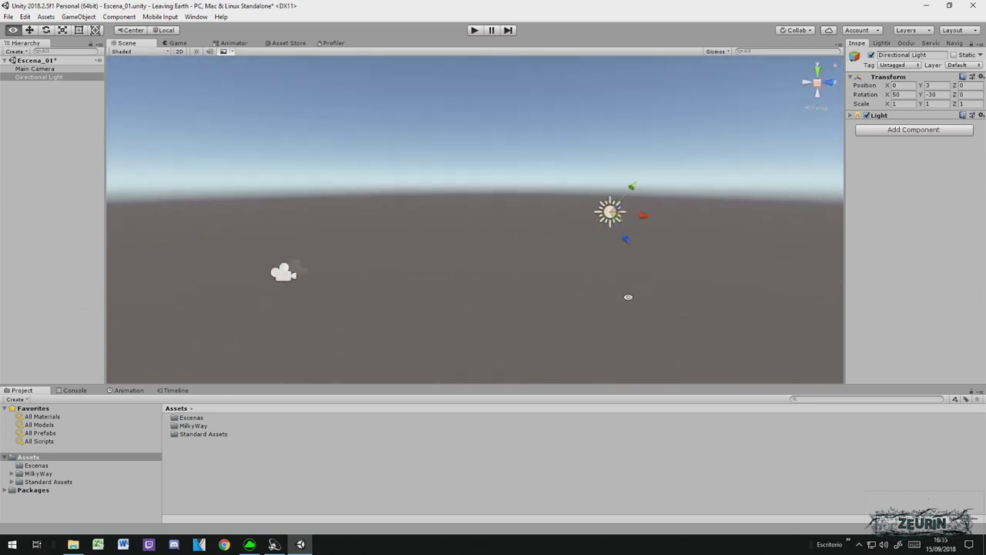
left_click_drag(628, 296, 951, 308, "alt")
mouse_move(126, 284)
left_mouse_down("alt")
mouse_move(307, 285)
mouse_move(298, 305)
mouse_move(478, 295)
left_mouse_up("alt")
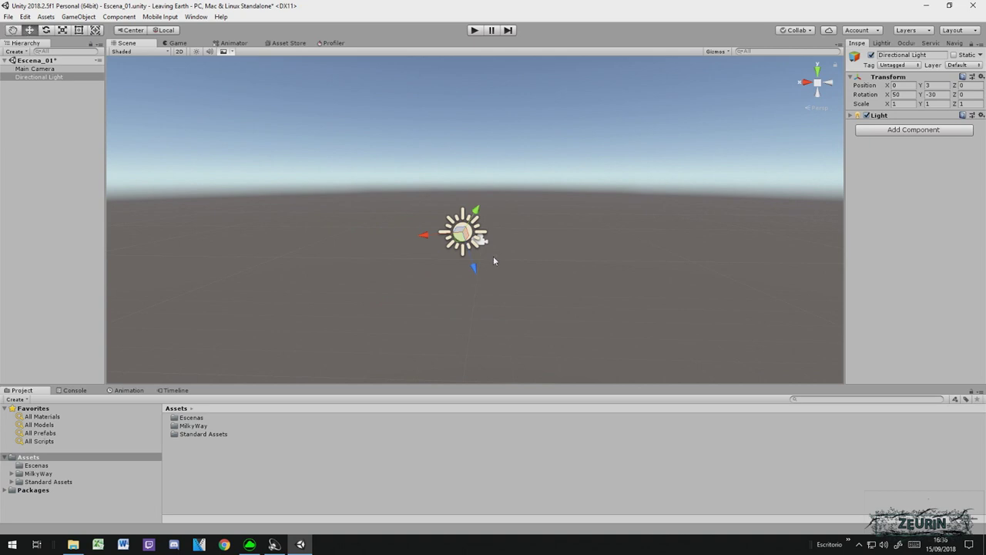
left_click_drag(437, 260, 574, 251, "alt")
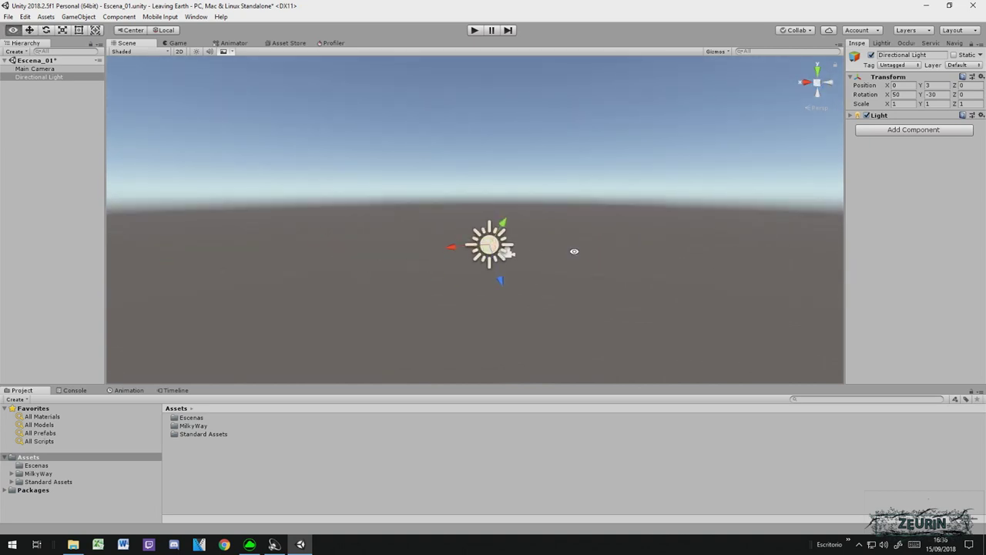
mouse_move(574, 247)
left_mouse_down("alt")
mouse_move(166, 251)
mouse_move(546, 250)
mouse_move(436, 245)
left_mouse_up("alt")
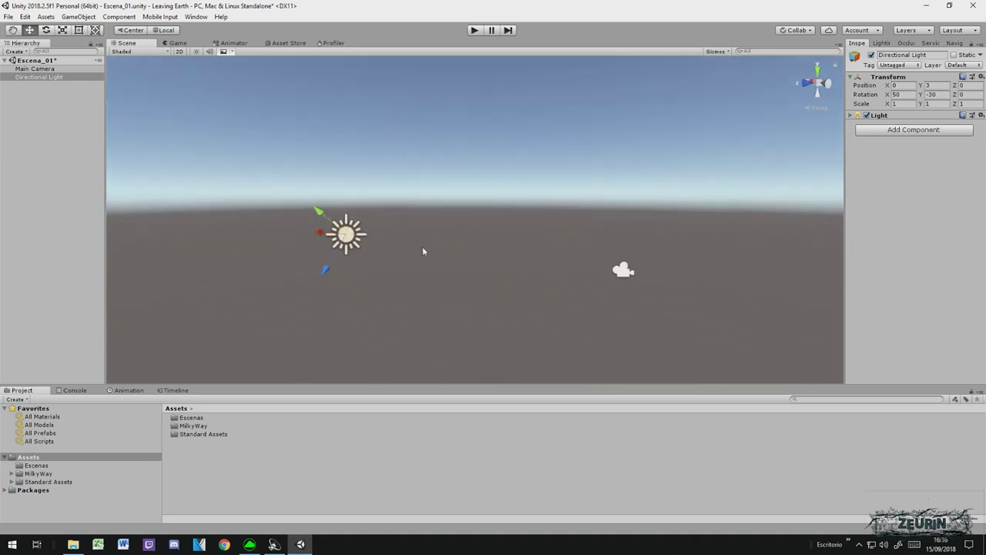
Step: Recentre the sun in the view and switch to the Rotate tool for the light
scroll(331, 262, "up", 2)
scroll(322, 277, "up", 3)
scroll(321, 285, "down", 2)
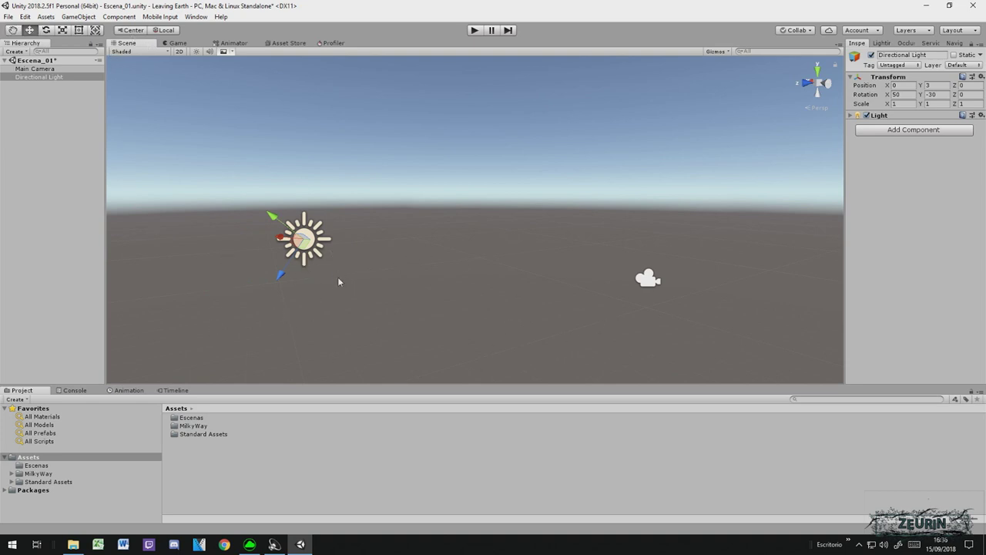
middle_click_drag(329, 285, 497, 209)
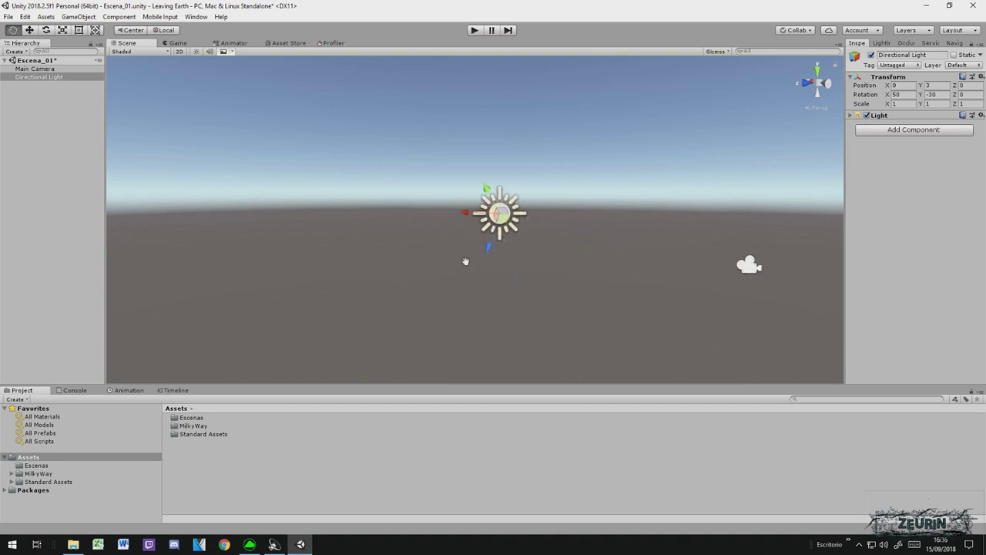
scroll(550, 216, "down", 2)
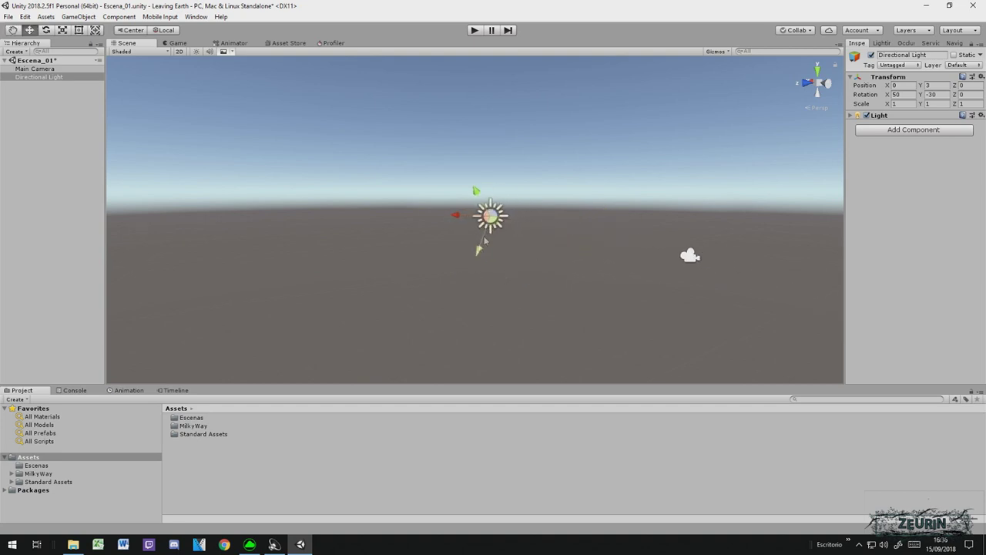
key("e")
left_click_drag(471, 254, 531, 249, "alt")
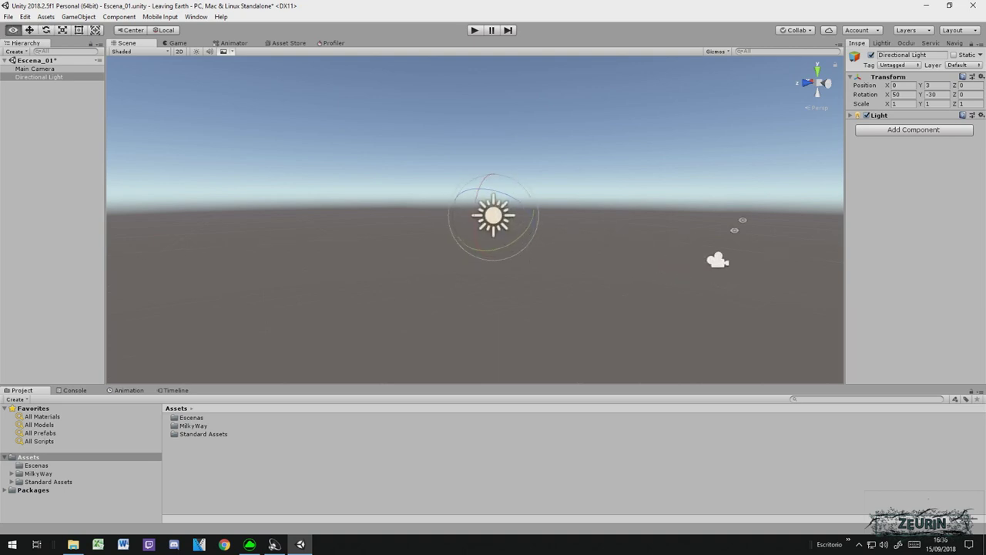
Step: Expand the Light component's settings in the Inspector
left_click(850, 115)
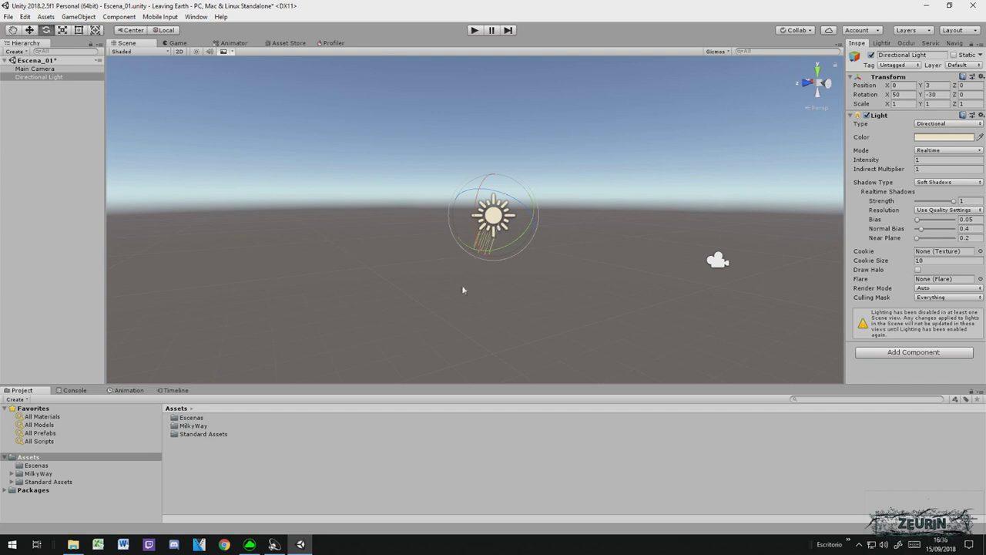
scroll(502, 235, "up", 6)
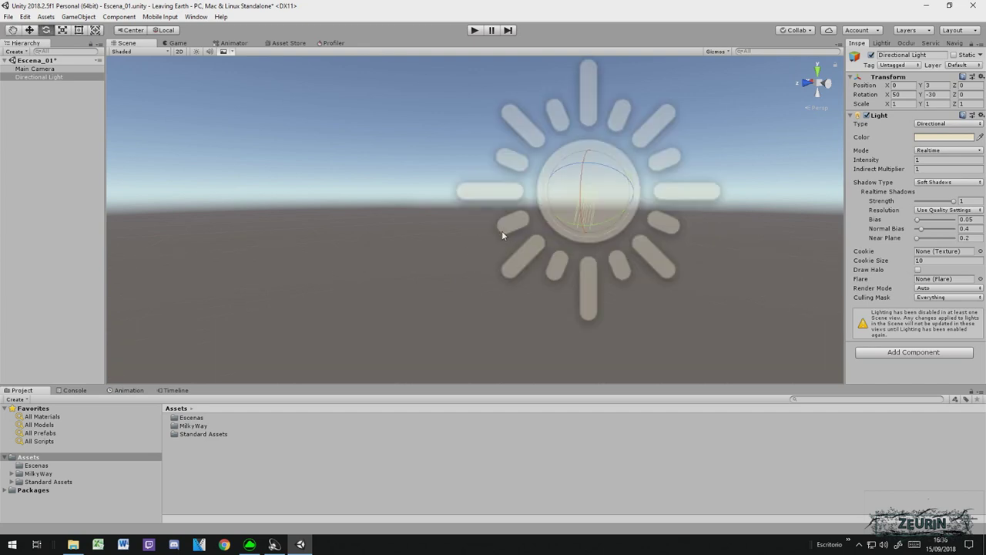
scroll(501, 231, "down", 3)
scroll(501, 231, "up", 1)
scroll(502, 232, "down", 4)
scroll(501, 235, "down", 1)
Step: Tilt the Directional Light's X rotation from 50 to 16.635 with the red ring, then orbit the view
left_click_drag(501, 235, 560, 135)
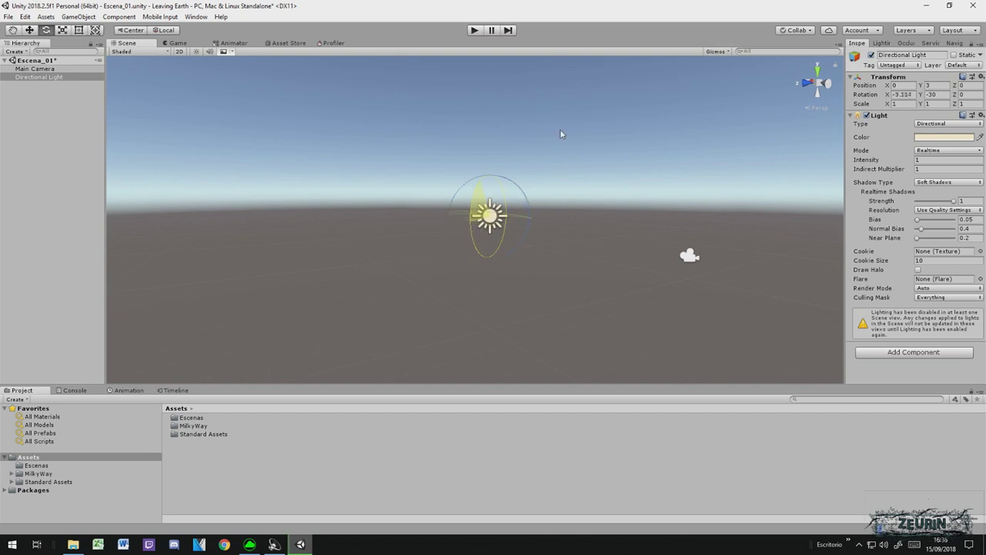
mouse_move(504, 232)
left_mouse_down()
mouse_move(505, 209)
mouse_move(490, 206)
mouse_move(504, 224)
left_mouse_up()
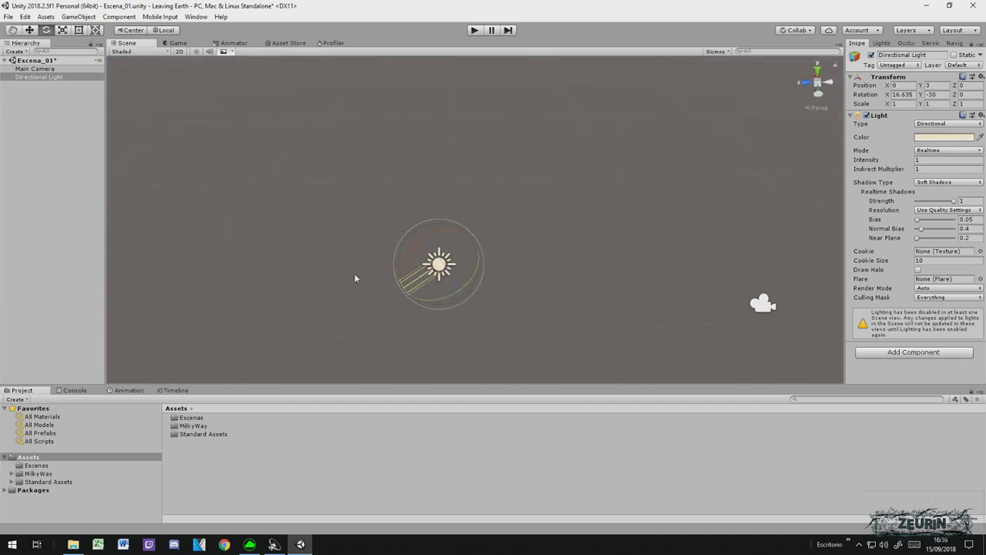
mouse_move(462, 221)
left_mouse_down("alt")
mouse_move(468, 184)
mouse_move(564, 171)
left_mouse_up("alt")
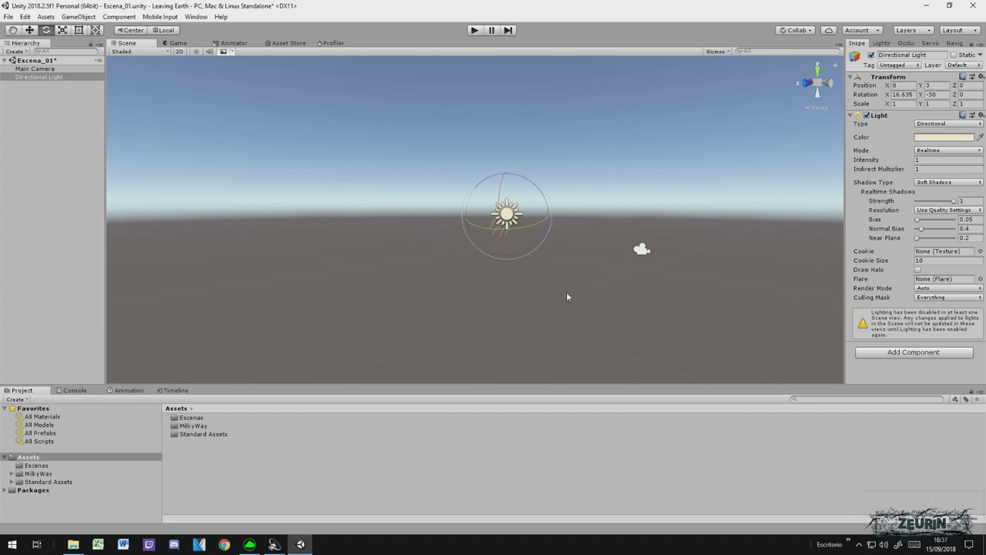
Step: Pan and zoom the Scene view with the Hand tool to frame the Directional Light
left_click_drag(436, 310, 441, 312, "alt")
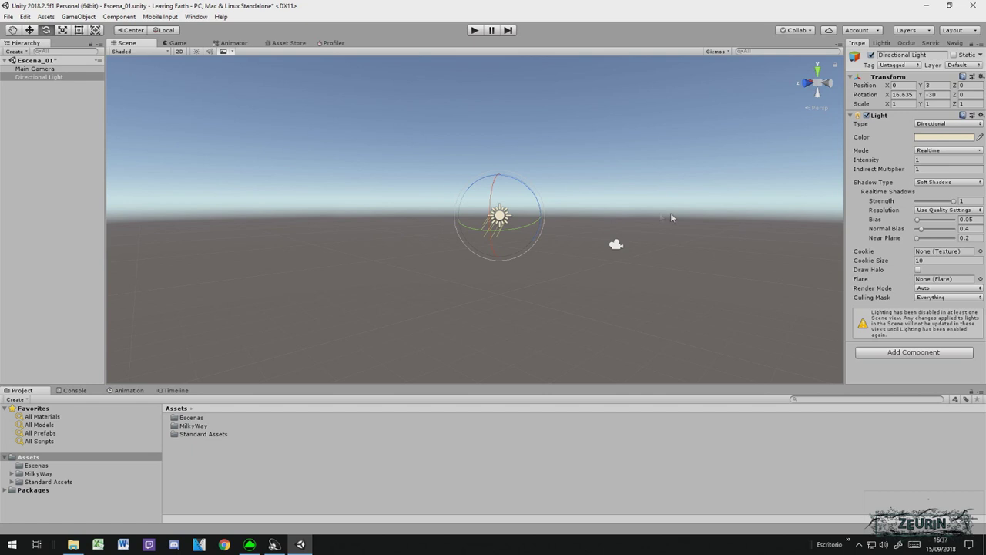
key("q")
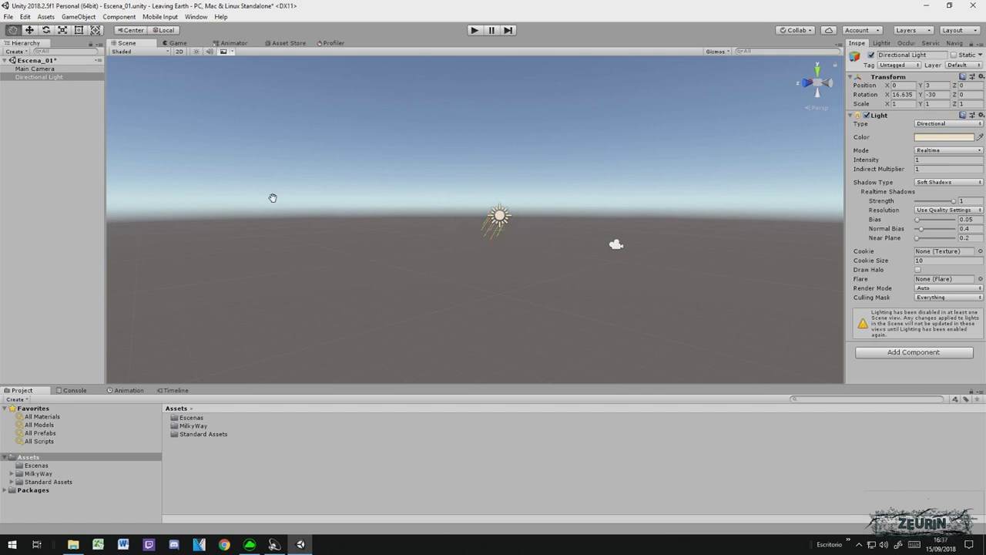
mouse_move(316, 264)
left_mouse_down()
mouse_move(385, 255)
mouse_move(404, 210)
left_mouse_up()
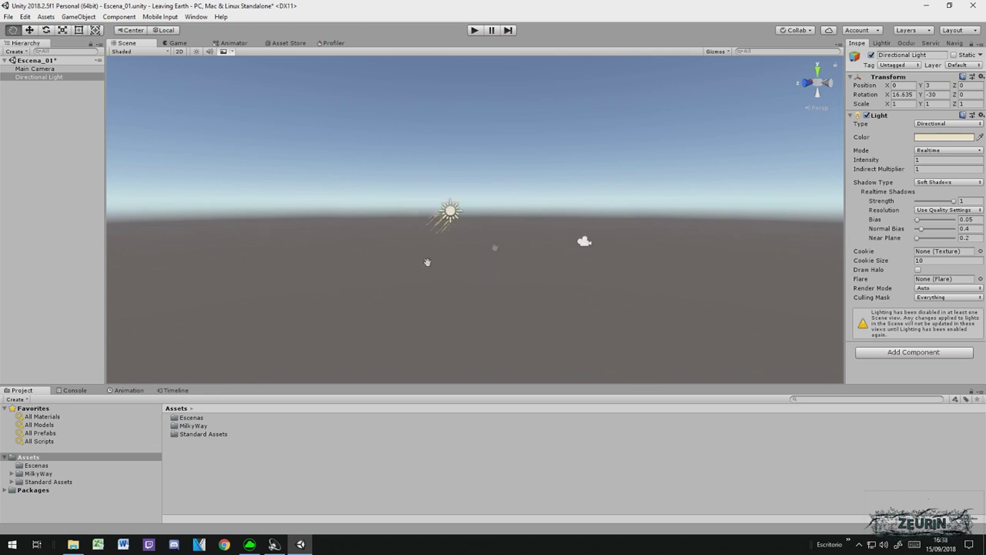
scroll(453, 267, "up", 5)
mouse_move(315, 263)
left_mouse_down()
mouse_move(484, 273)
mouse_move(323, 304)
mouse_move(375, 265)
mouse_move(491, 295)
mouse_move(427, 260)
mouse_move(330, 264)
mouse_move(405, 308)
mouse_move(753, 230)
mouse_move(295, 260)
mouse_move(513, 236)
mouse_move(693, 254)
mouse_move(640, 266)
mouse_move(629, 285)
mouse_move(392, 273)
mouse_move(462, 273)
mouse_move(222, 286)
mouse_move(260, 282)
left_mouse_up()
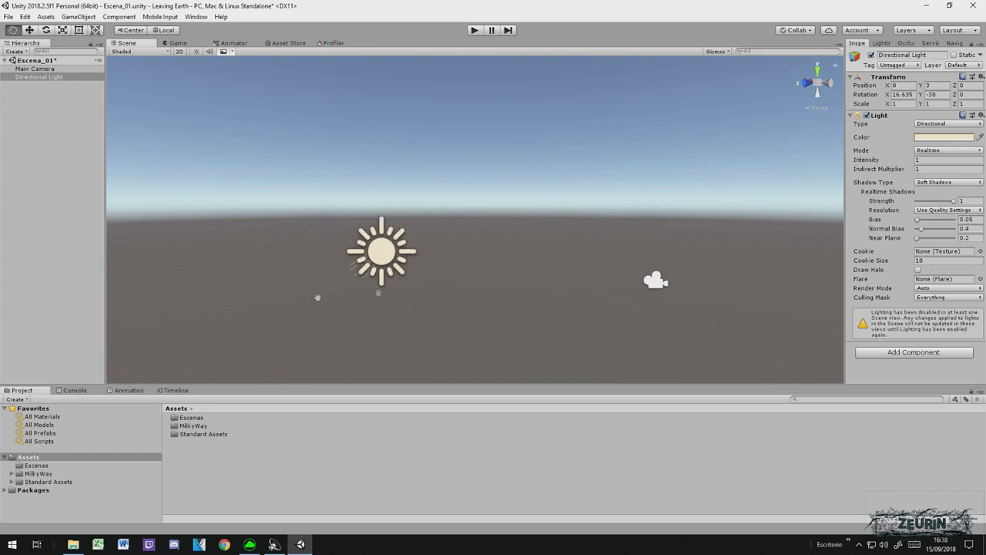
mouse_move(494, 273)
left_mouse_down()
mouse_move(608, 271)
mouse_move(433, 248)
mouse_move(467, 267)
mouse_move(752, 231)
mouse_move(504, 238)
mouse_move(585, 221)
mouse_move(522, 188)
mouse_move(554, 245)
mouse_move(546, 264)
mouse_move(506, 184)
mouse_move(567, 234)
mouse_move(622, 249)
left_mouse_up()
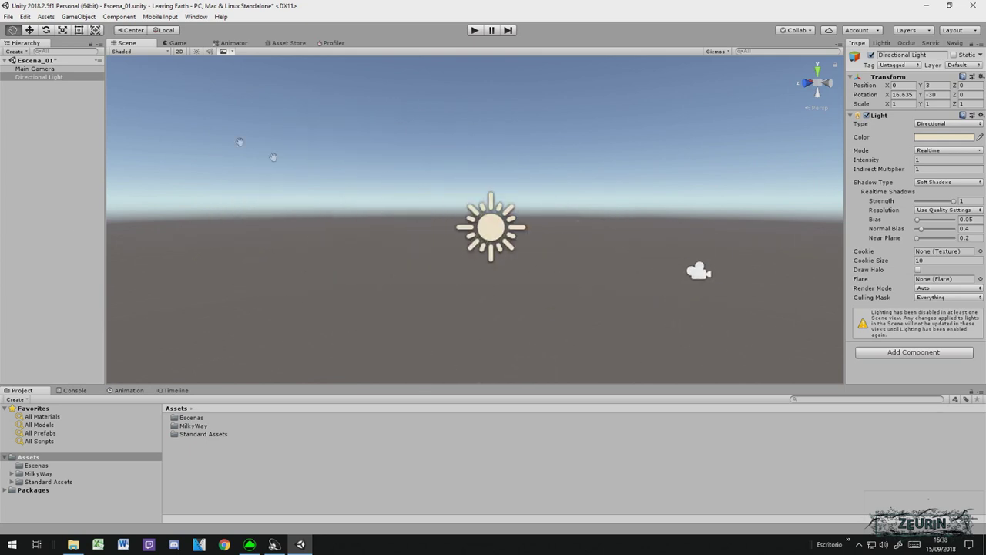
Step: Switch to the Move tool so the light's move handles show, orbiting around it
key("w")
mouse_move(533, 230)
left_mouse_down("alt")
mouse_move(761, 231)
mouse_move(523, 178)
mouse_move(438, 242)
left_mouse_up("alt")
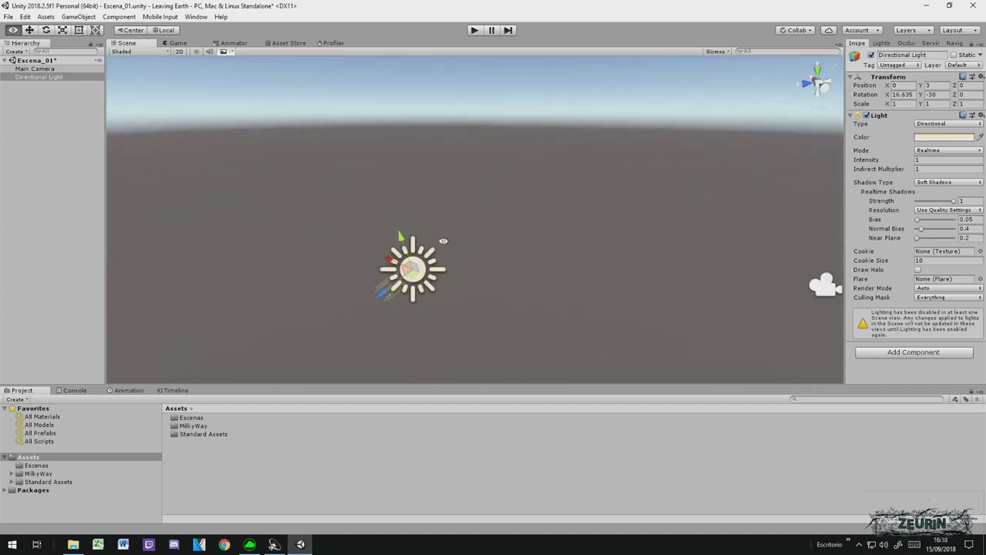
left_click_drag(437, 243, 432, 226, "alt")
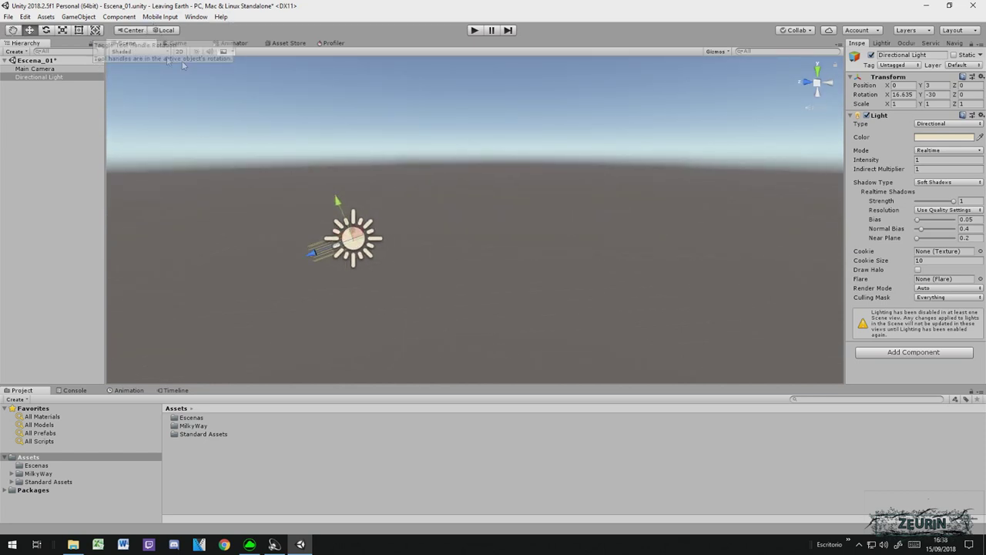
Step: Toggle the handle position between Pivot and Center, leaving it on Center
left_click(136, 32)
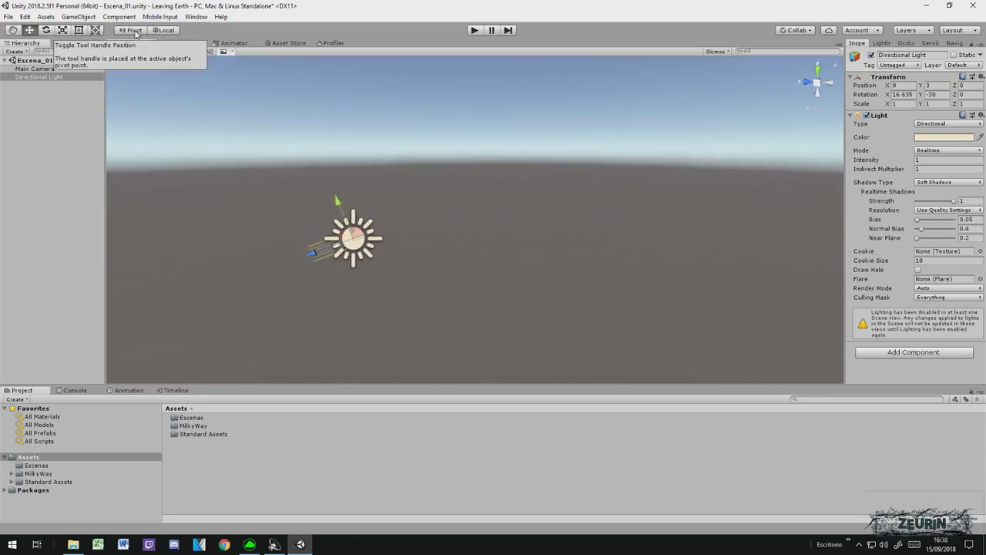
left_click(136, 32)
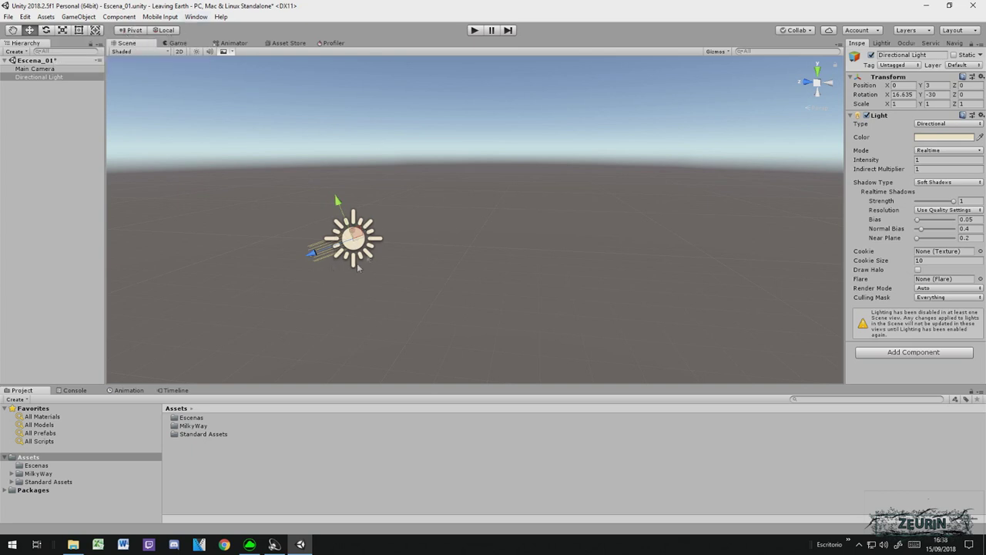
left_click(130, 31)
Step: Zoom in on the light, set handles to Global, and drag it up to Y 3.195
mouse_move(370, 181)
left_mouse_down("alt")
mouse_move(653, 187)
mouse_move(429, 180)
left_mouse_up("alt")
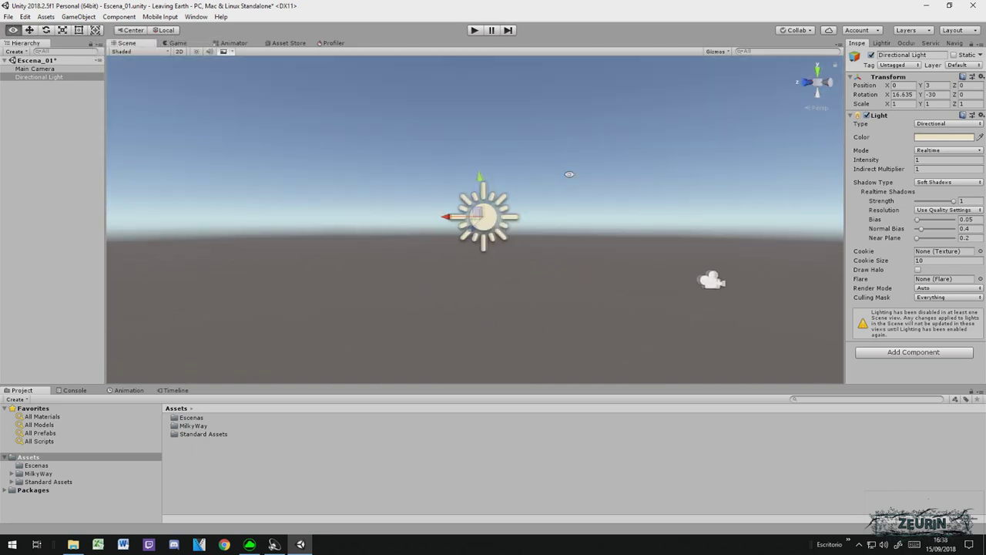
left_click_drag(430, 180, 378, 193, "alt")
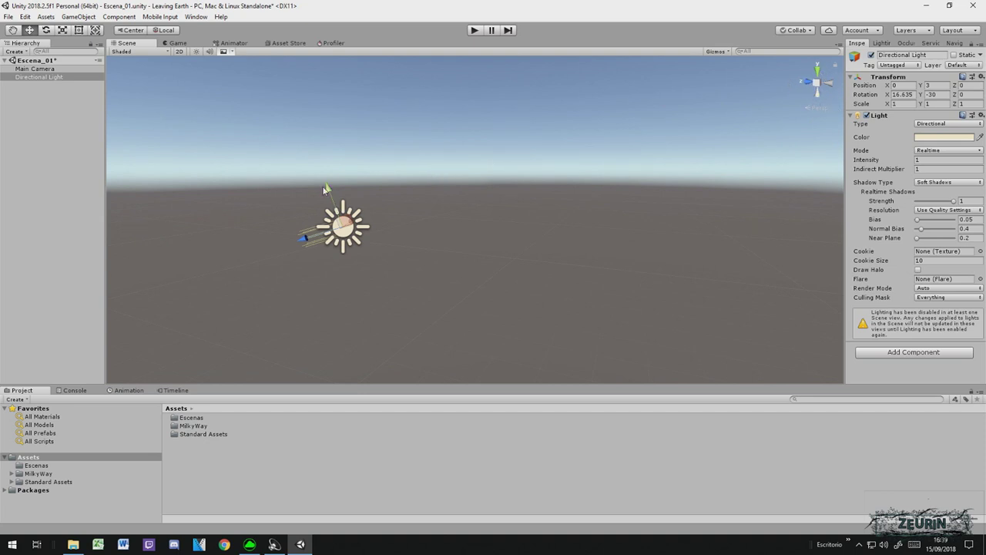
scroll(361, 204, "up", 1)
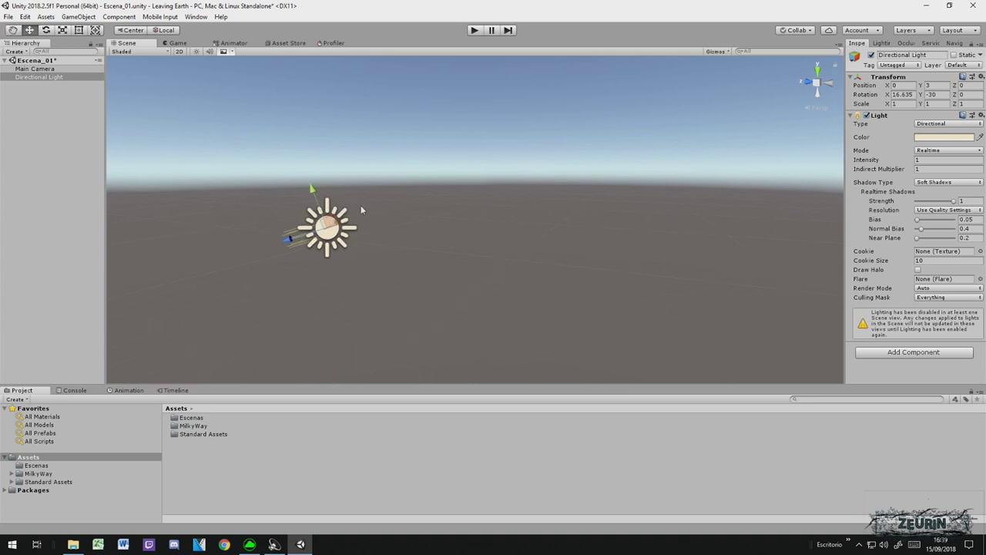
scroll(359, 208, "up", 3)
middle_click_drag(355, 194, 462, 190)
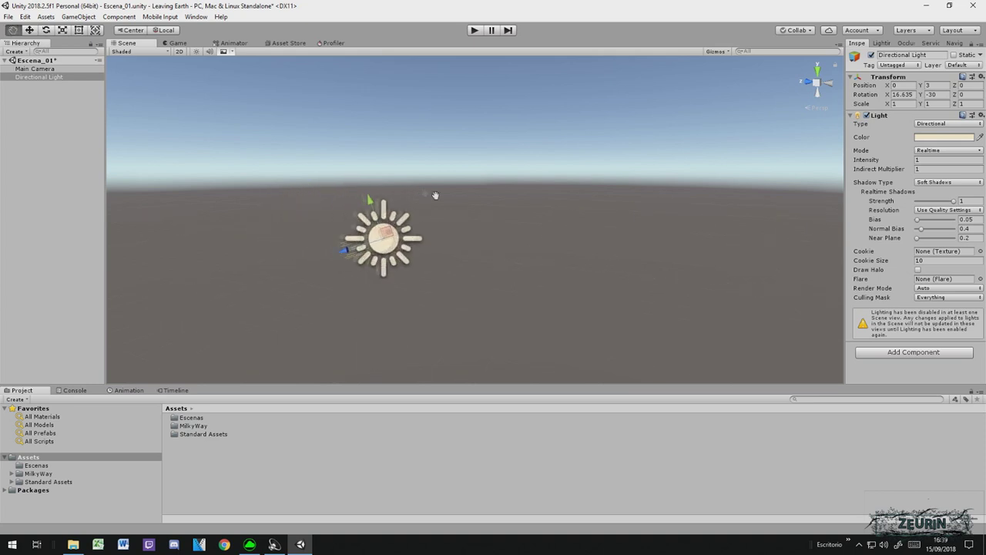
scroll(497, 208, "up", 3)
scroll(497, 208, "up", 2)
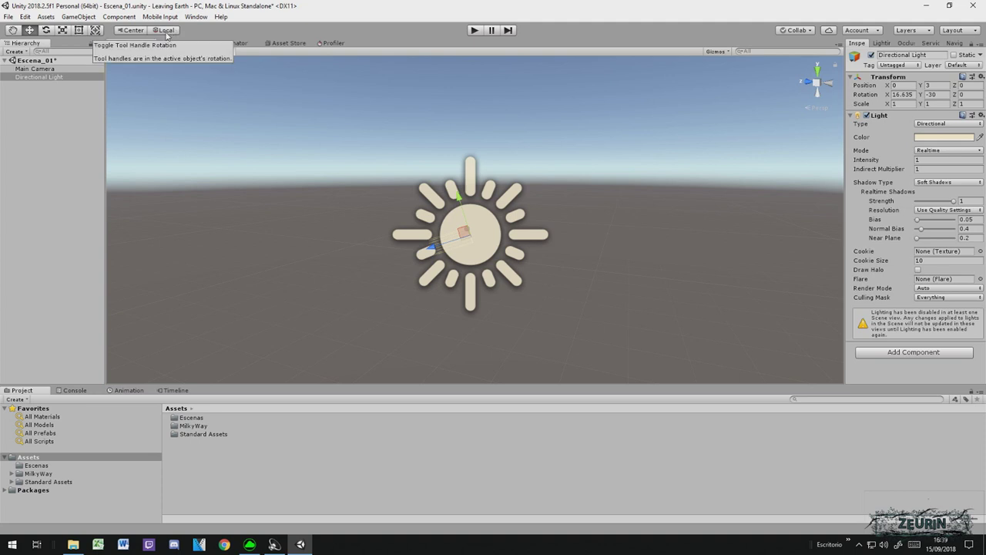
left_click(167, 31)
mouse_move(493, 192)
left_mouse_down("alt")
mouse_move(489, 203)
mouse_move(554, 189)
left_mouse_up("alt")
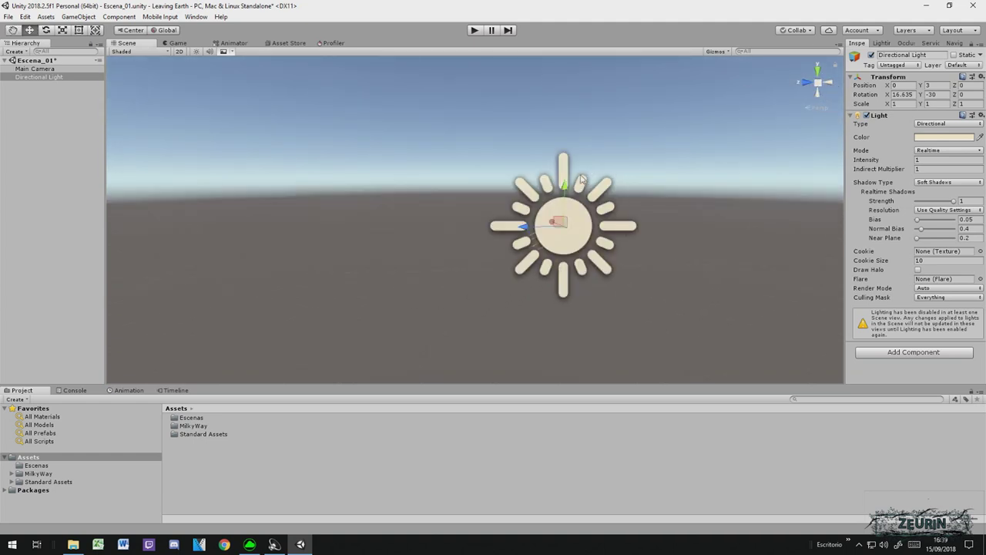
mouse_move(563, 195)
left_mouse_down()
mouse_move(585, 300)
mouse_move(603, 247)
mouse_move(579, 162)
left_mouse_up()
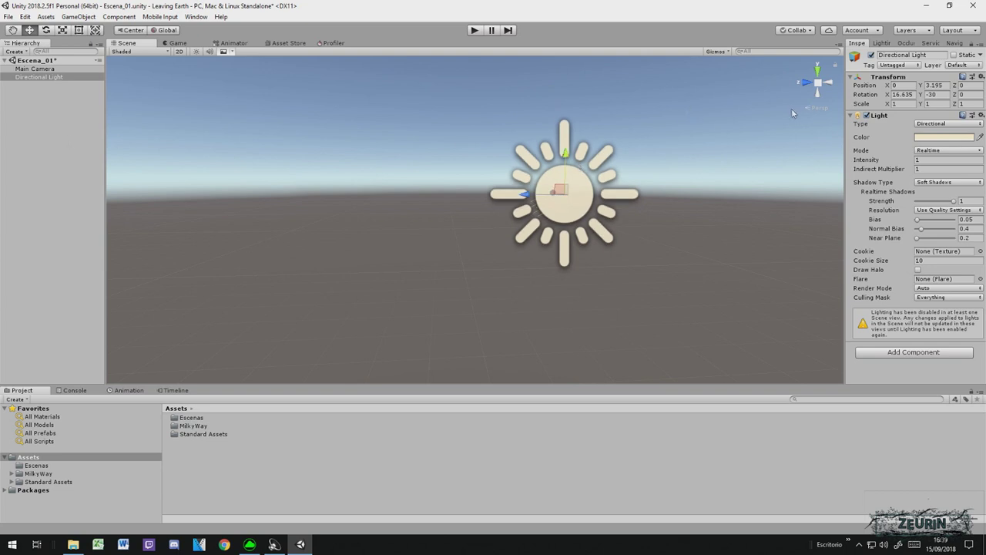
Step: Drag the light's gizmo, switching back to Local handles, to X 1.324, Y 2.991, Z 0.385
mouse_move(568, 160)
left_mouse_down()
mouse_move(564, 188)
mouse_move(584, 236)
mouse_move(449, 163)
mouse_move(489, 197)
left_mouse_up()
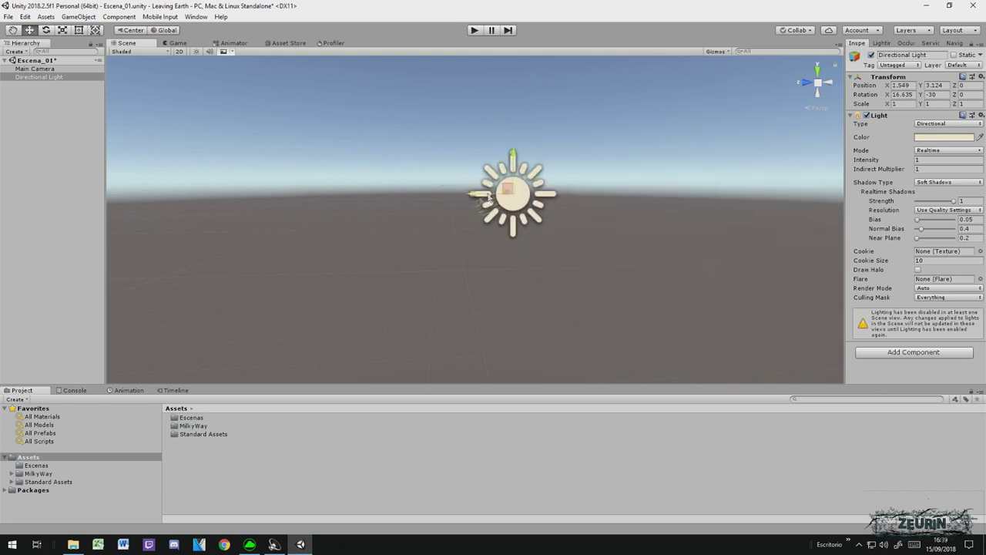
left_click(165, 29)
mouse_move(483, 207)
left_mouse_down()
mouse_move(477, 230)
mouse_move(540, 238)
mouse_move(470, 241)
left_mouse_up()
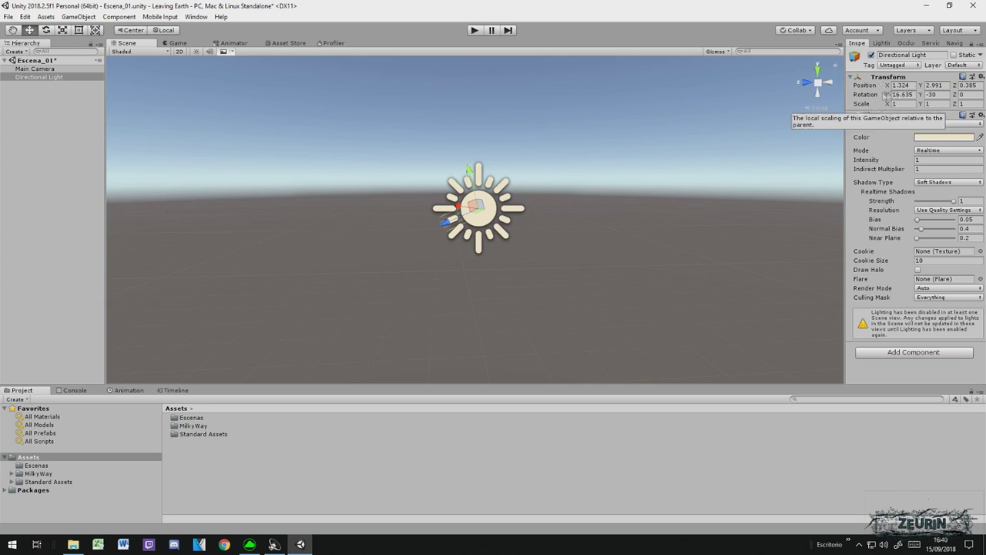
Step: Reset the Directional Light's Transform to zero and frame it with F
left_click(979, 77)
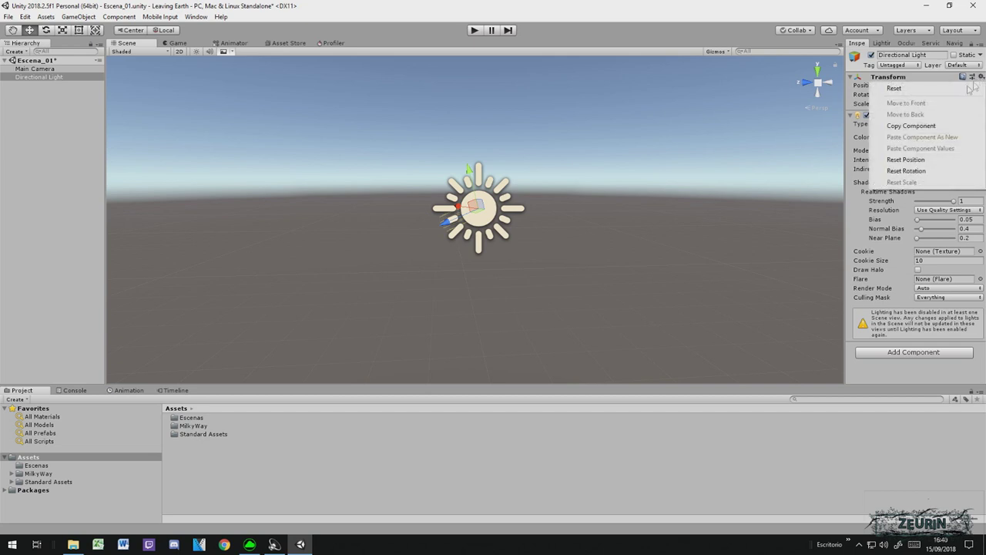
left_click(948, 91)
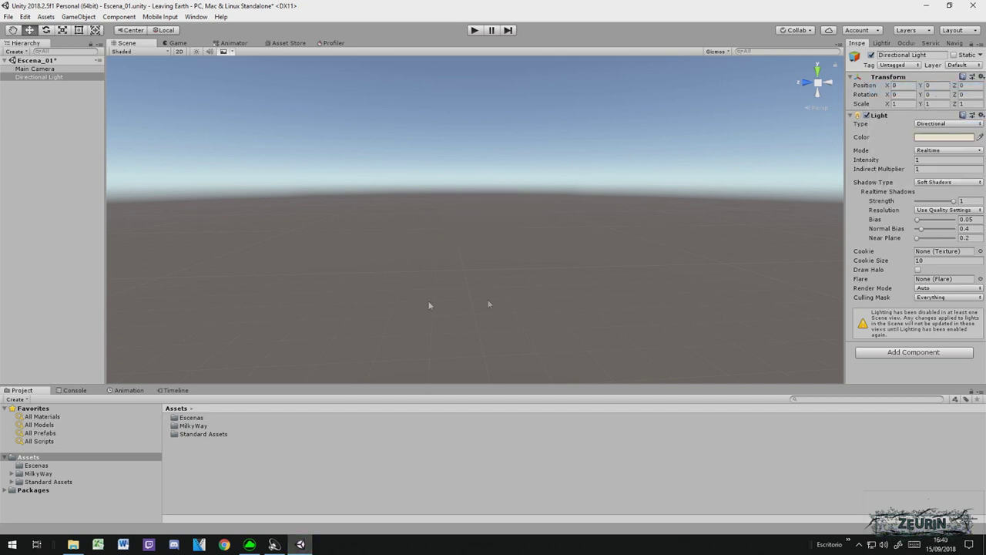
key("f")
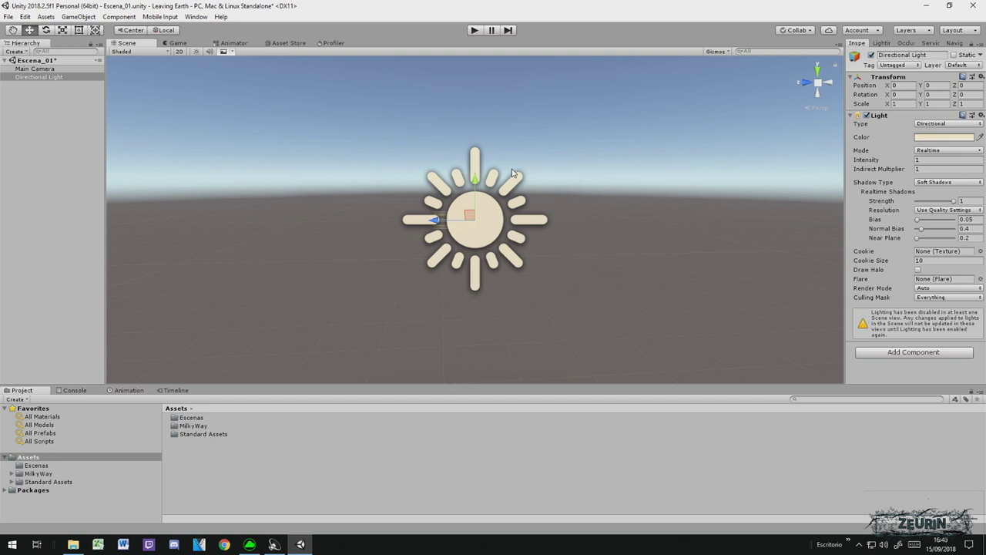
scroll(502, 197, "down", 3)
mouse_move(497, 160)
left_mouse_down("alt")
mouse_move(627, 210)
mouse_move(851, 76)
left_mouse_up("alt")
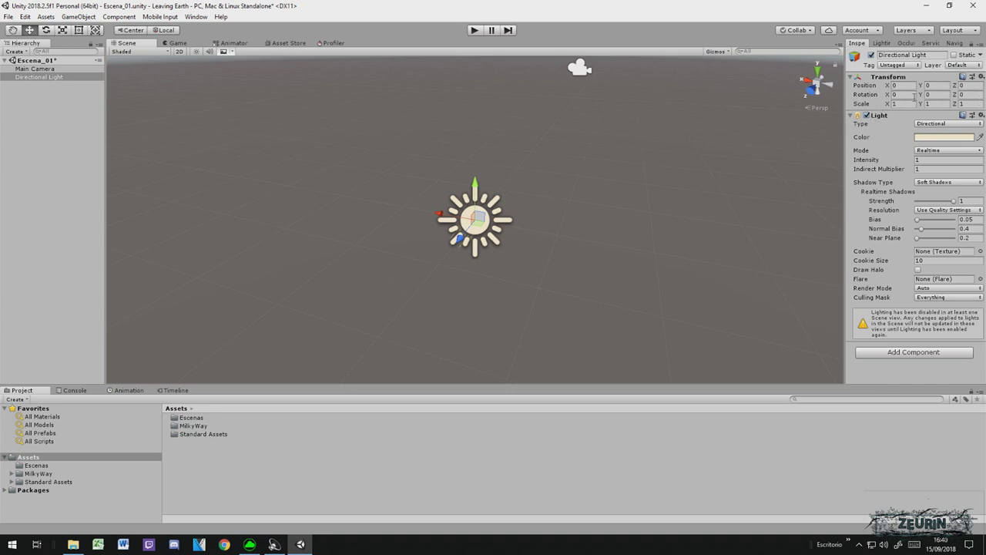
Step: Drag the light's green Y arrow up to Y 0.802
mouse_move(478, 208)
left_mouse_down()
mouse_move(524, 142)
mouse_move(642, 177)
mouse_move(585, 181)
left_mouse_up()
mouse_move(478, 183)
left_mouse_down()
mouse_move(536, 163)
mouse_move(532, 239)
mouse_move(463, 259)
mouse_move(519, 169)
left_mouse_up()
mouse_move(575, 140)
left_mouse_down("alt")
mouse_move(280, 192)
mouse_move(159, 185)
left_mouse_up("alt")
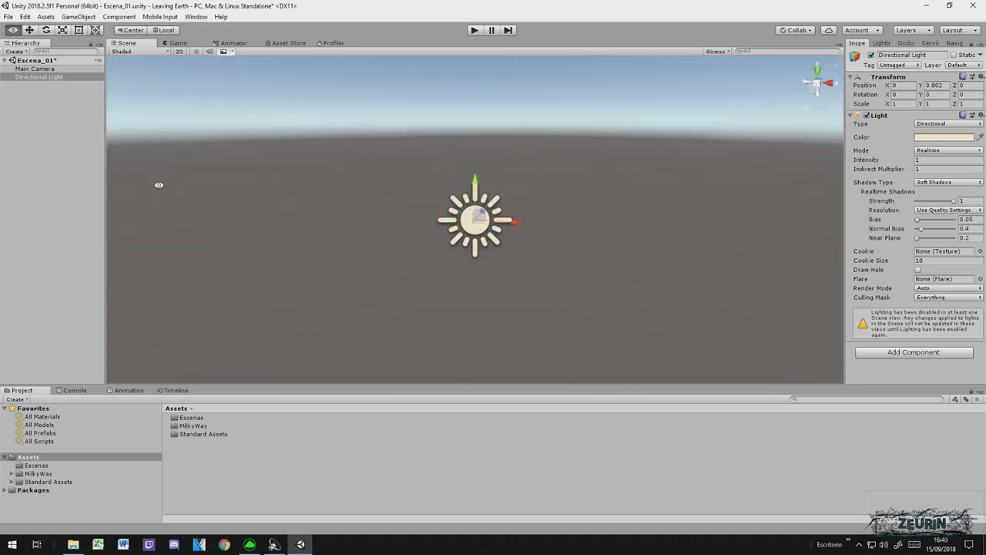
left_click_drag(413, 198, 734, 206, "alt")
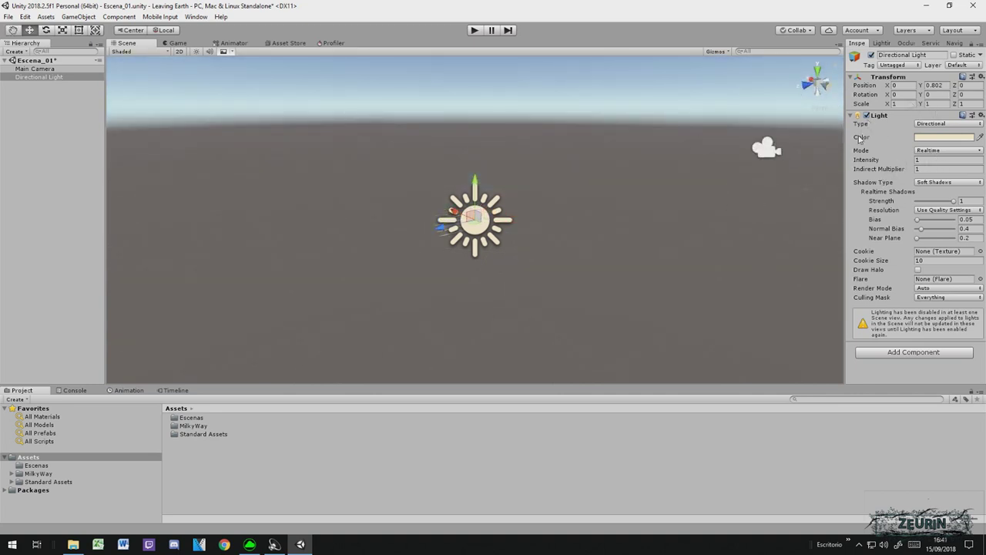
Step: Set the Directional Light's colour to red (F30008) and bring up the Lighting settings
left_click(925, 138)
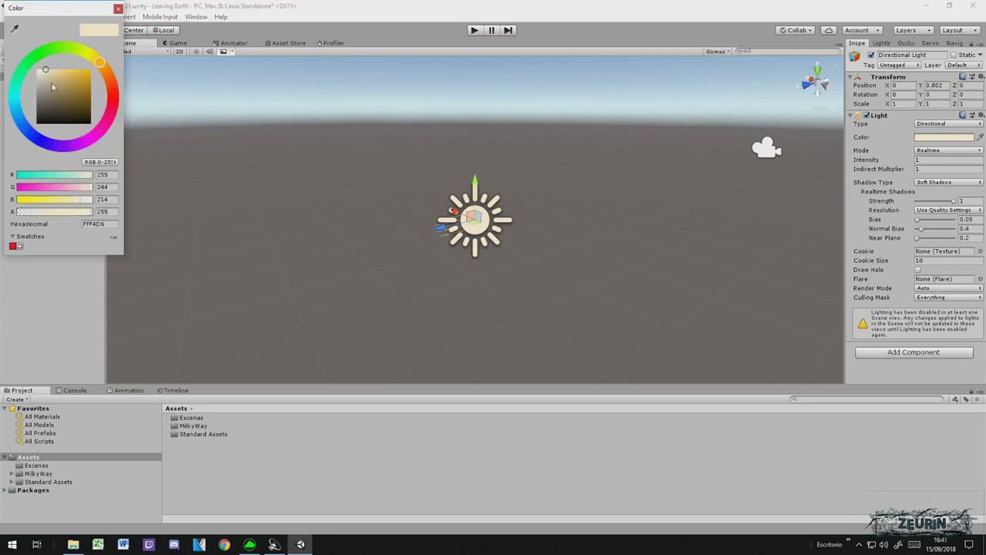
left_click(119, 10)
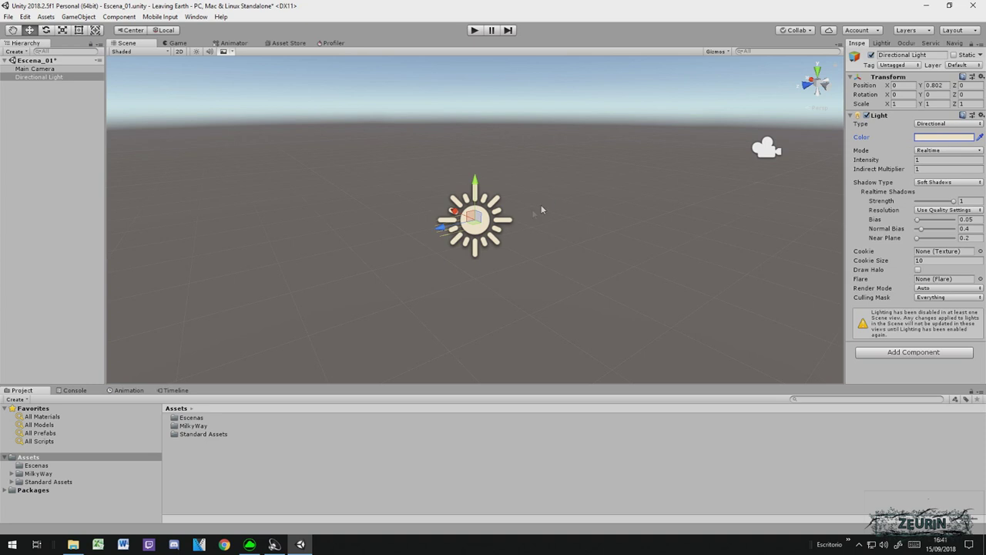
mouse_move(541, 209)
left_mouse_down("alt")
mouse_move(447, 189)
mouse_move(368, 223)
left_mouse_up("alt")
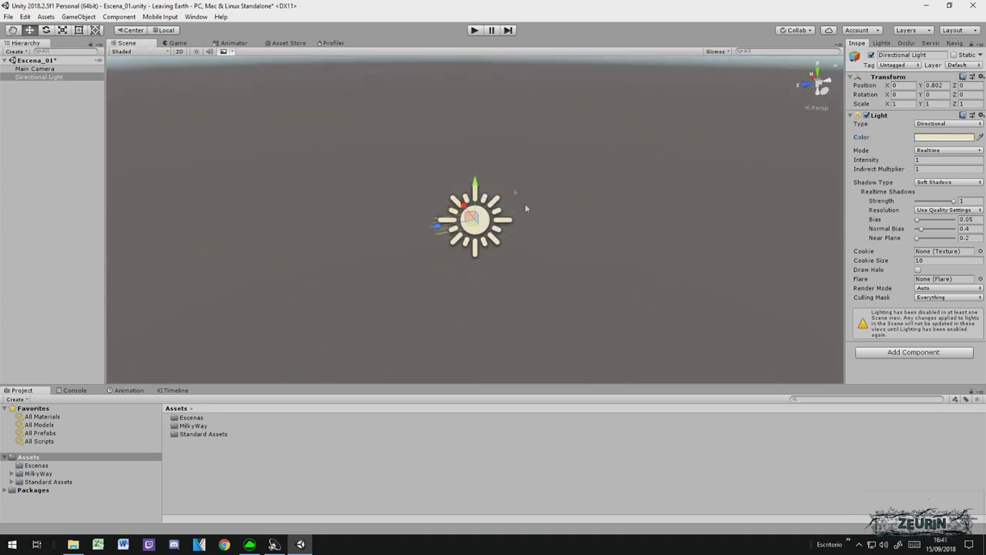
left_click(924, 142)
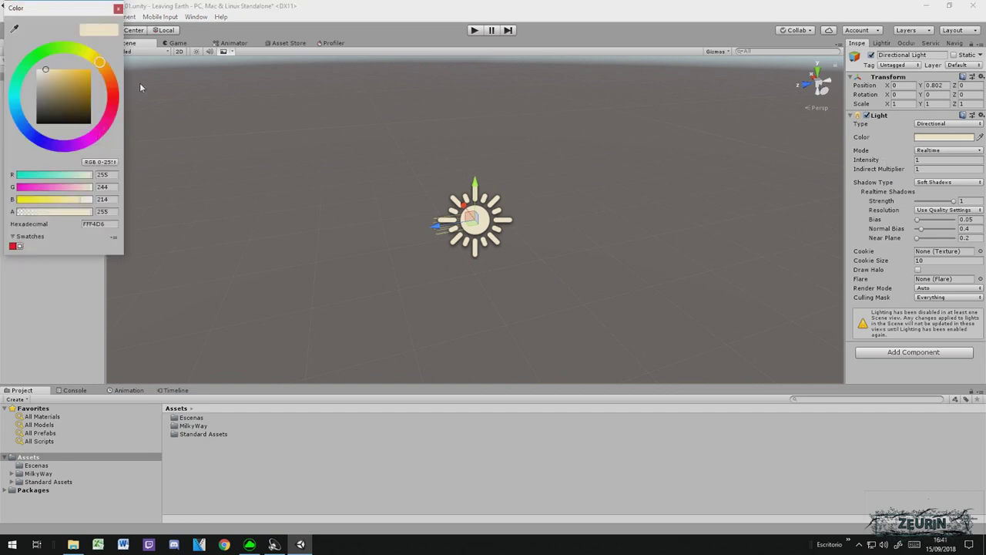
left_click_drag(108, 72, 113, 98)
left_click(92, 75)
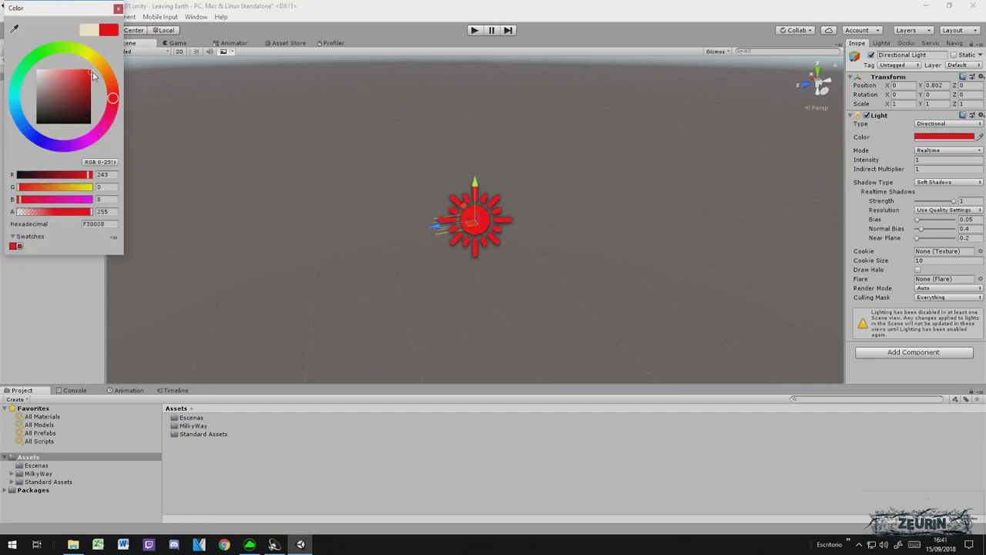
scroll(504, 206, "down", 2)
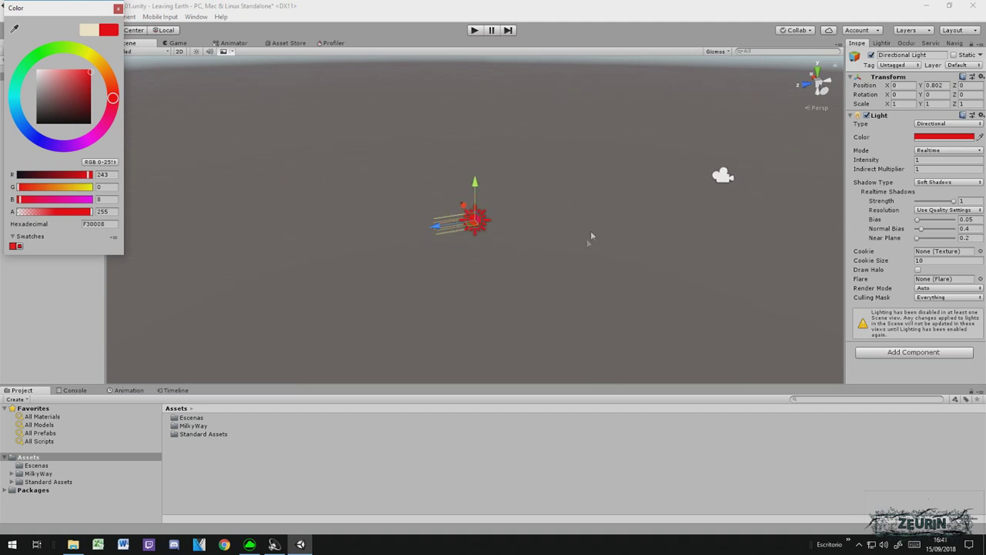
left_click(591, 210)
left_click(883, 43)
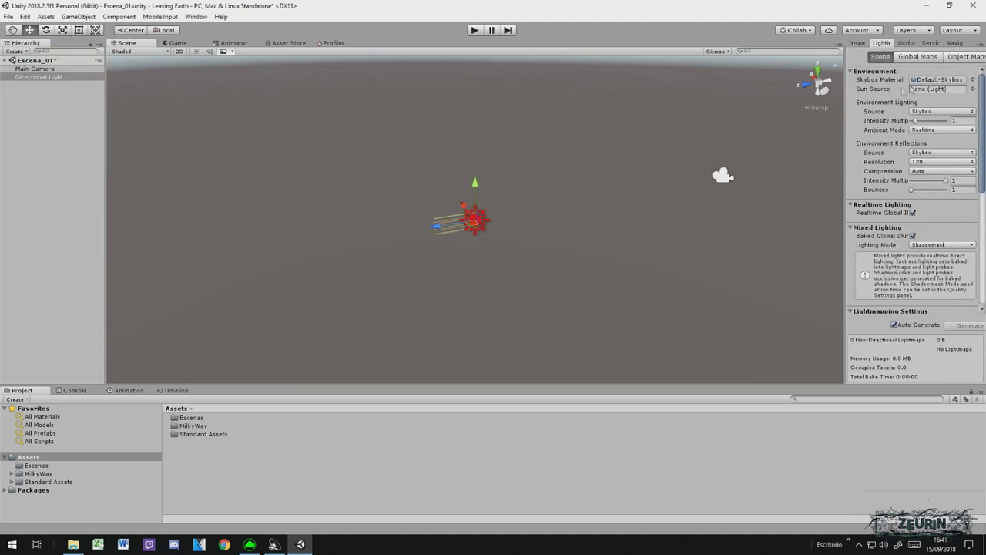
Step: Drop the environment lighting and reflection intensity multipliers to 0, previewing the Game view
left_click_drag(915, 122, 907, 122)
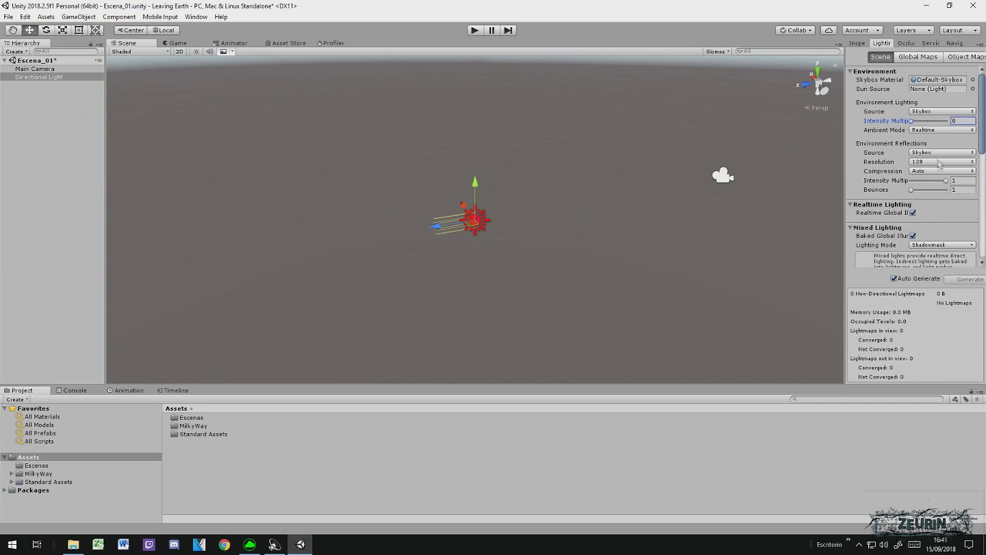
left_click_drag(946, 180, 898, 183)
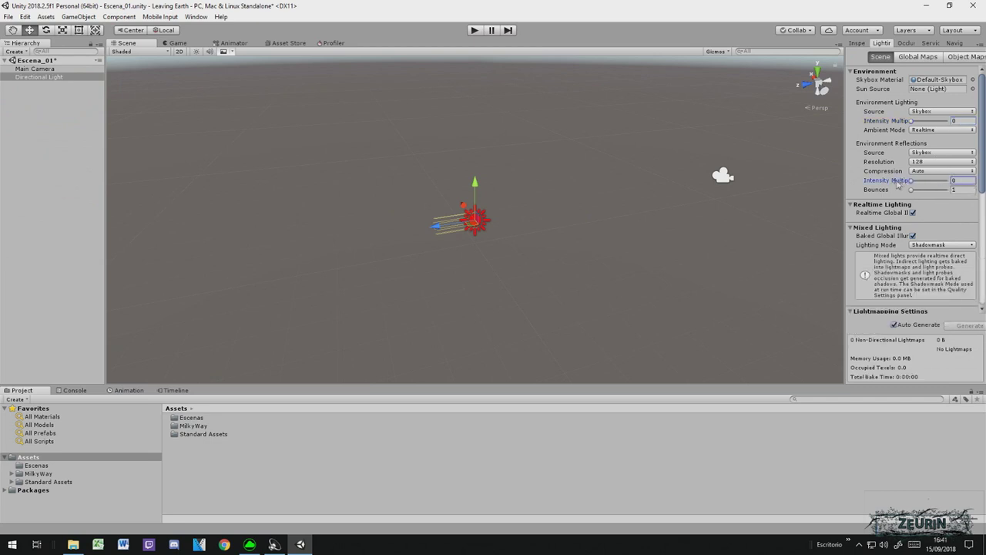
left_click(764, 193)
left_click(175, 44)
left_click(139, 44)
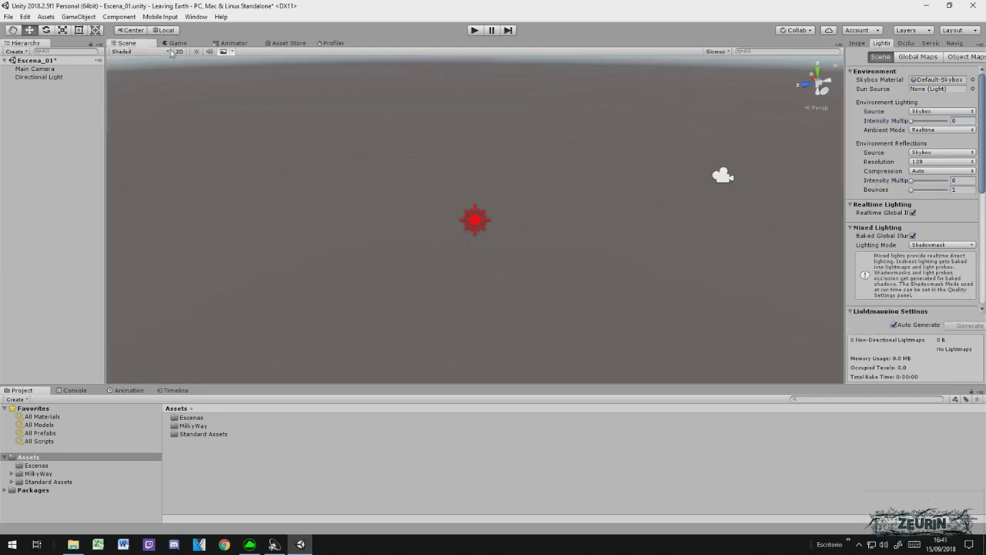
Step: Turn on Scene lighting and orbit to see the skybox, then return to the Inspector
left_click(196, 52)
mouse_move(350, 131)
left_mouse_down("alt")
mouse_move(591, 149)
mouse_move(715, 143)
mouse_move(693, 108)
mouse_move(524, 131)
left_mouse_up("alt")
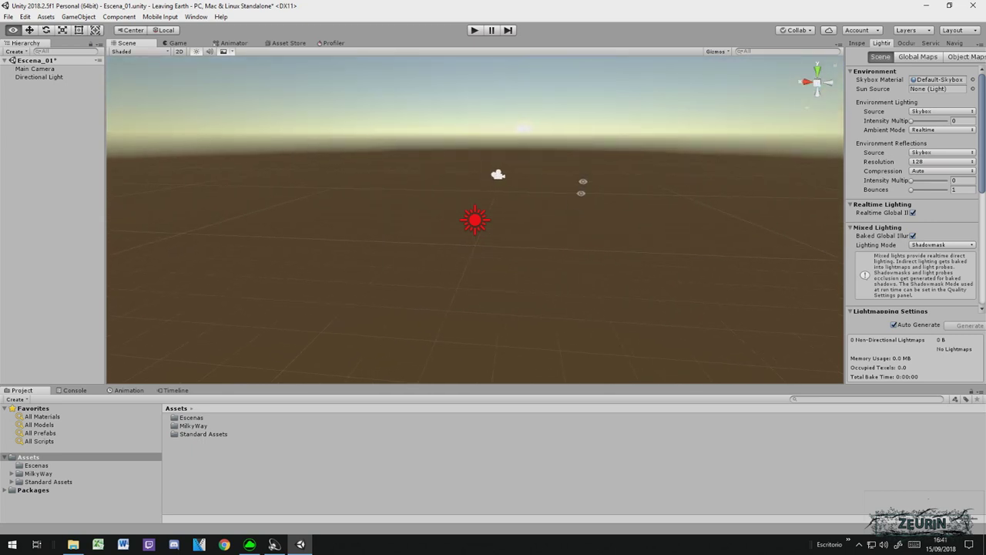
left_click_drag(591, 223, 205, 184, "alt")
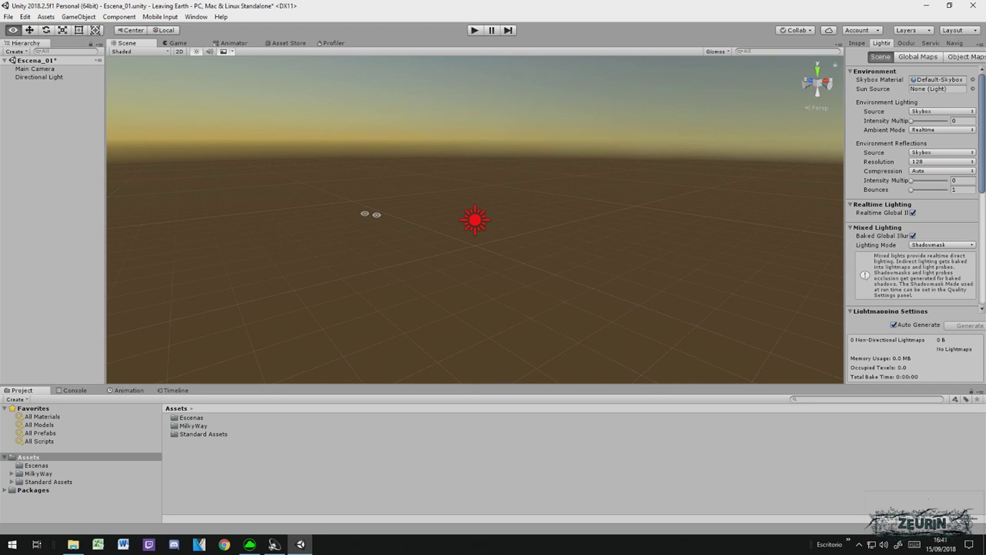
left_click_drag(369, 214, 521, 200, "alt")
left_click(852, 43)
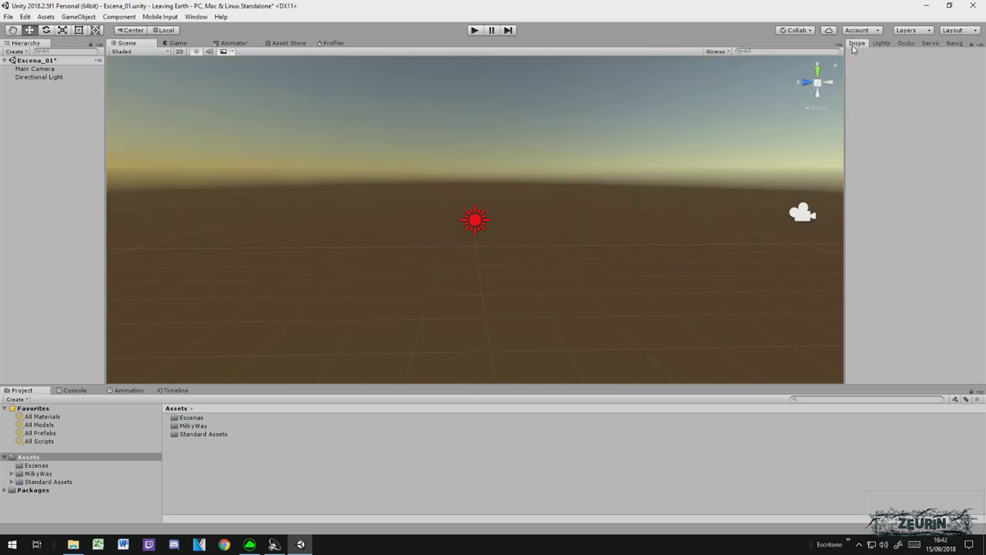
Step: Select the Directional Light and shift its colour to a softer red tint
left_click(25, 77)
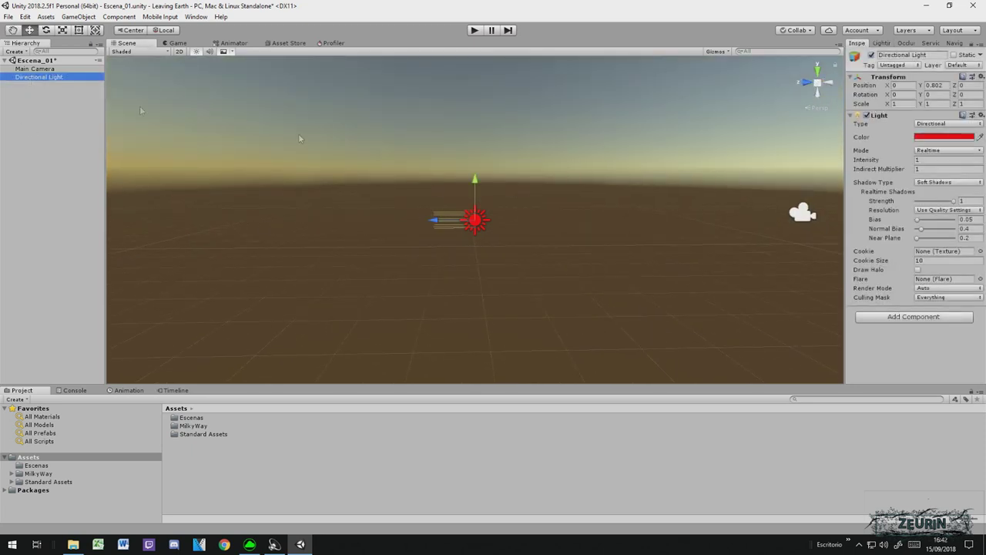
left_click(941, 138)
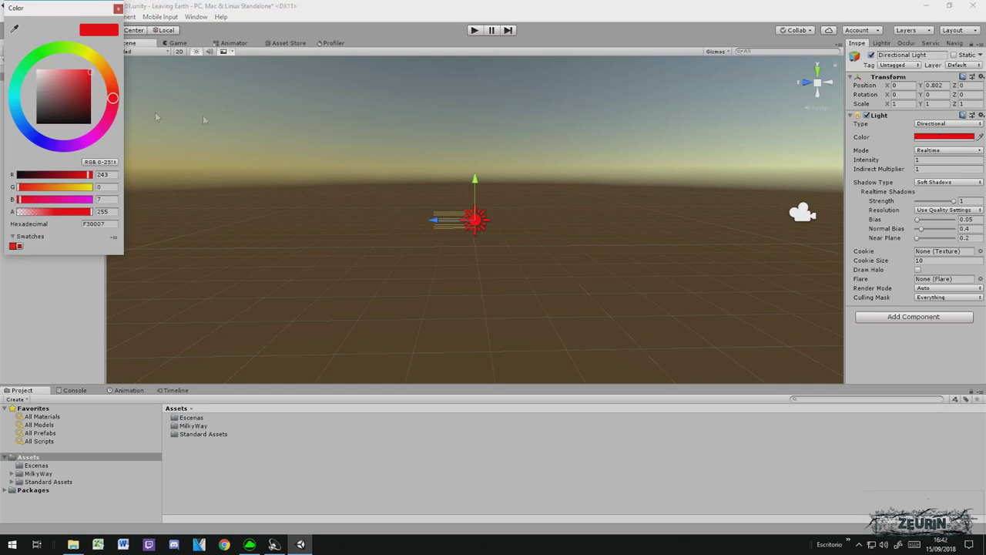
left_click_drag(113, 100, 69, 62)
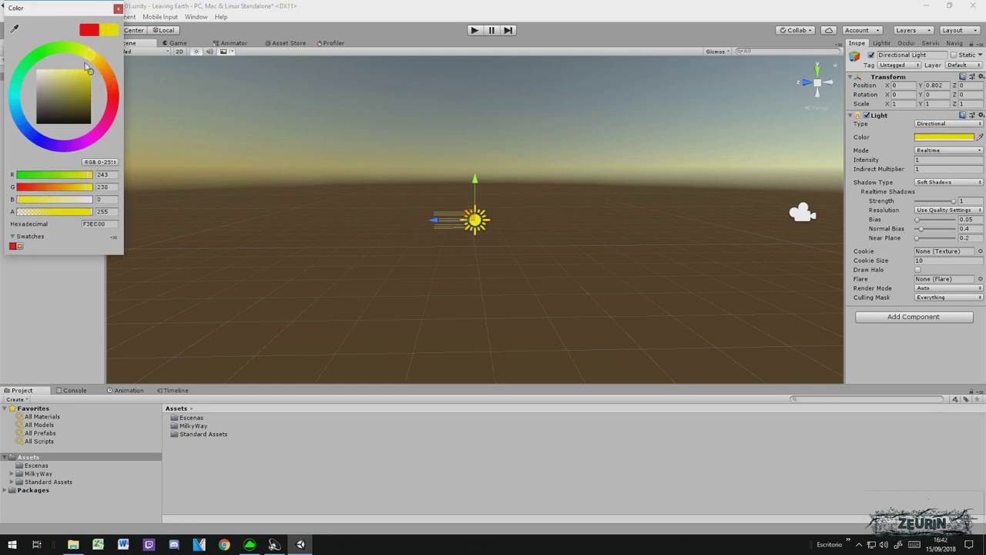
Step: Raise the environment intensity multiplier to 2.9 with reflections at 1
left_click_drag(912, 185, 948, 191)
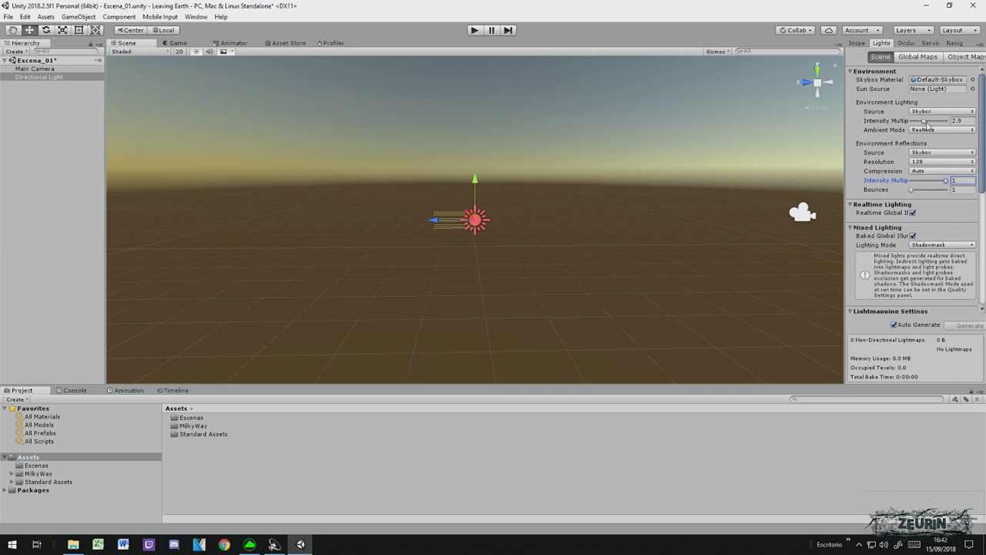
scroll(916, 193, "down", 3)
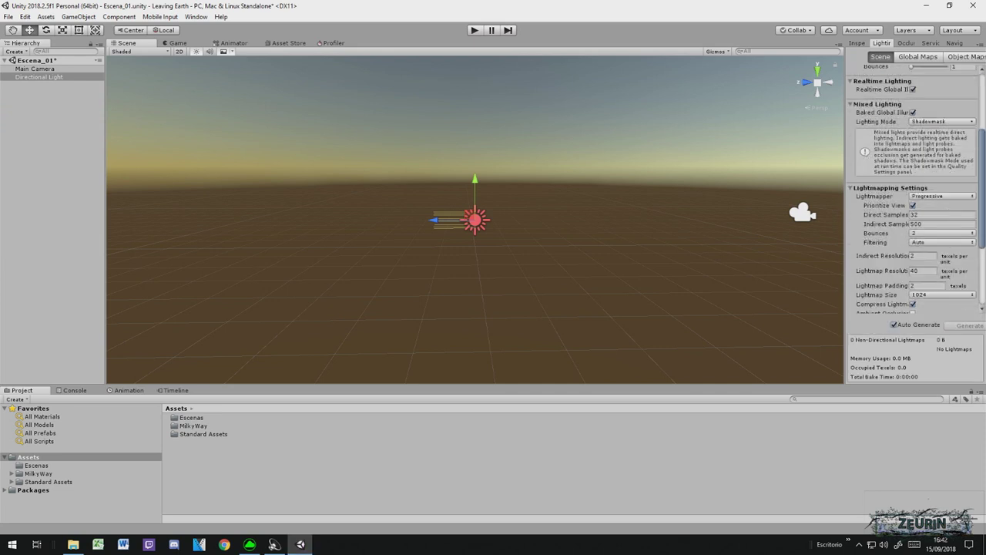
left_click(857, 44)
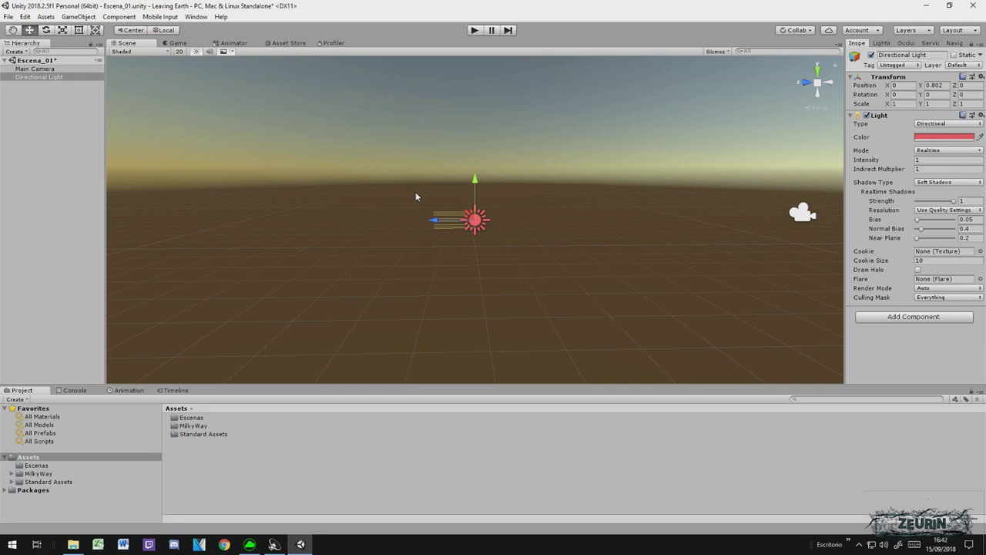
left_click_drag(419, 198, 270, 116, "alt")
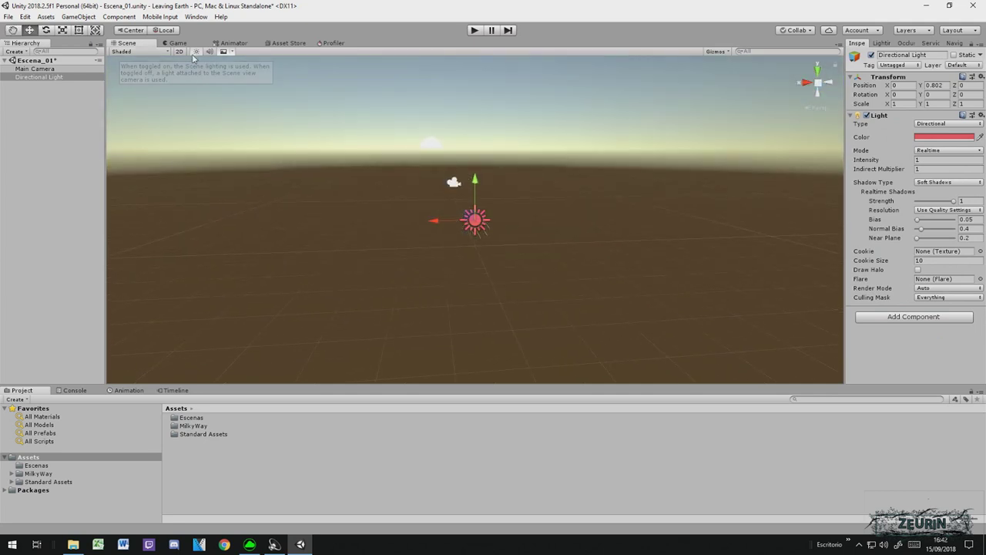
Step: Turn Scene lighting off and frame the Main Camera with F
left_click(196, 52)
left_click_drag(227, 73, 387, 119, "alt")
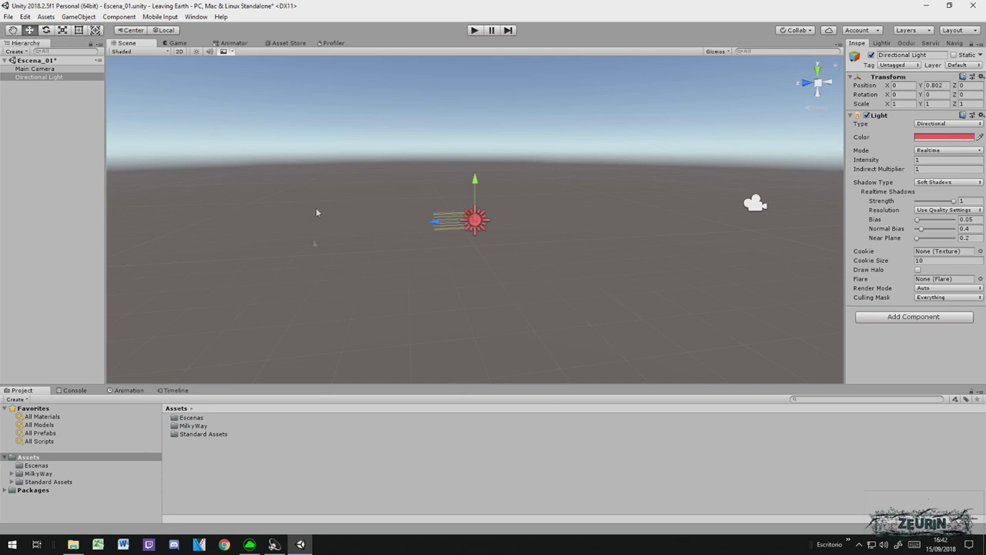
left_click(36, 69)
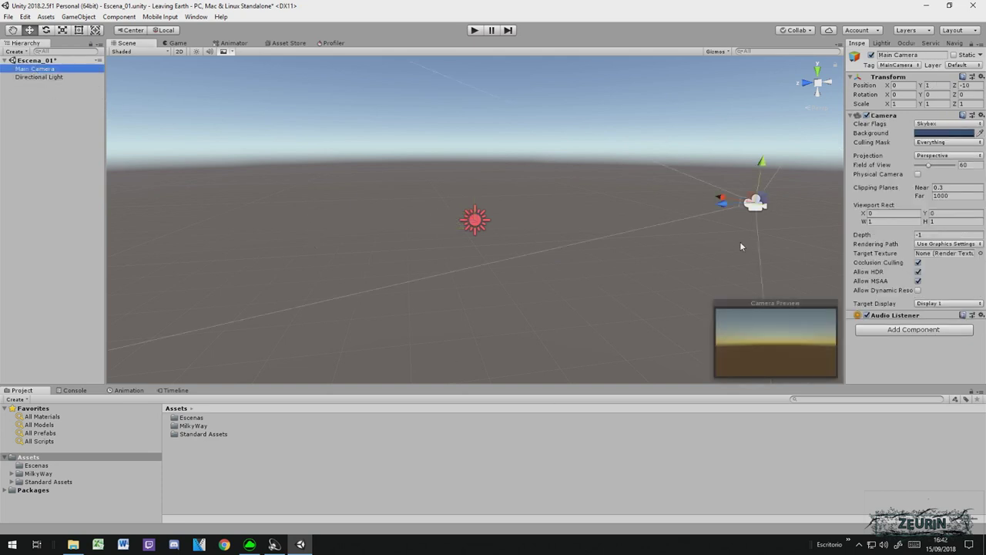
key("f")
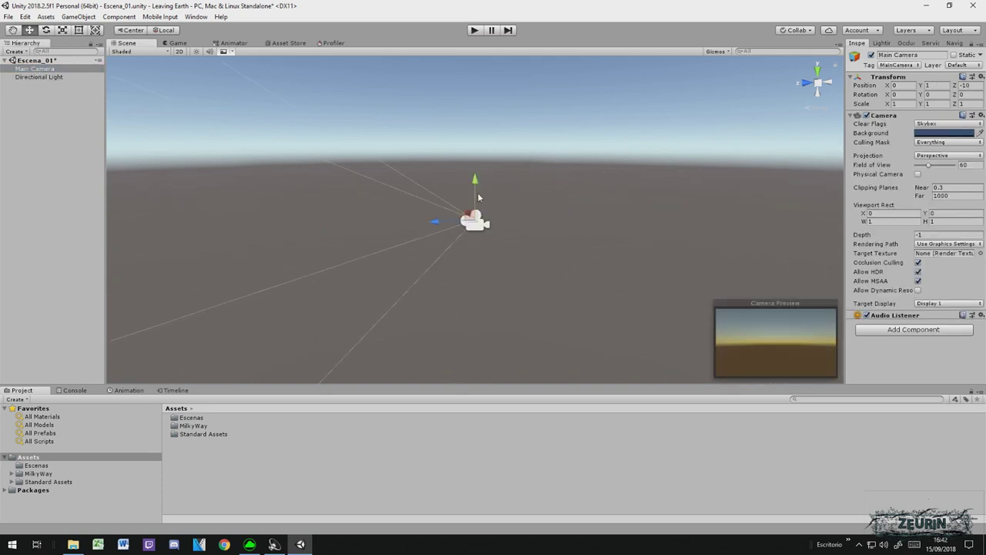
Step: Preview the Main Camera's Game view, then open the Standard Assets folder
left_click(174, 43)
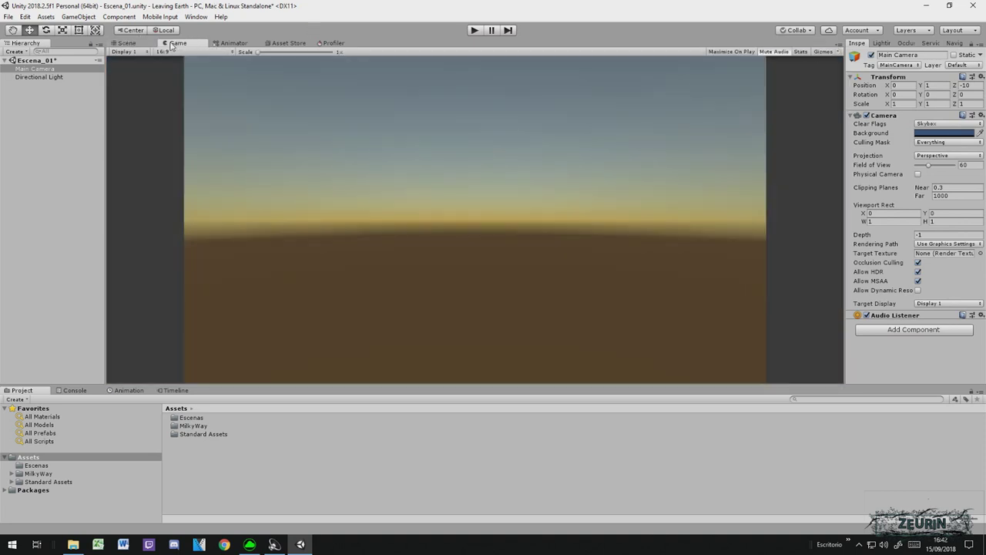
left_click(131, 44)
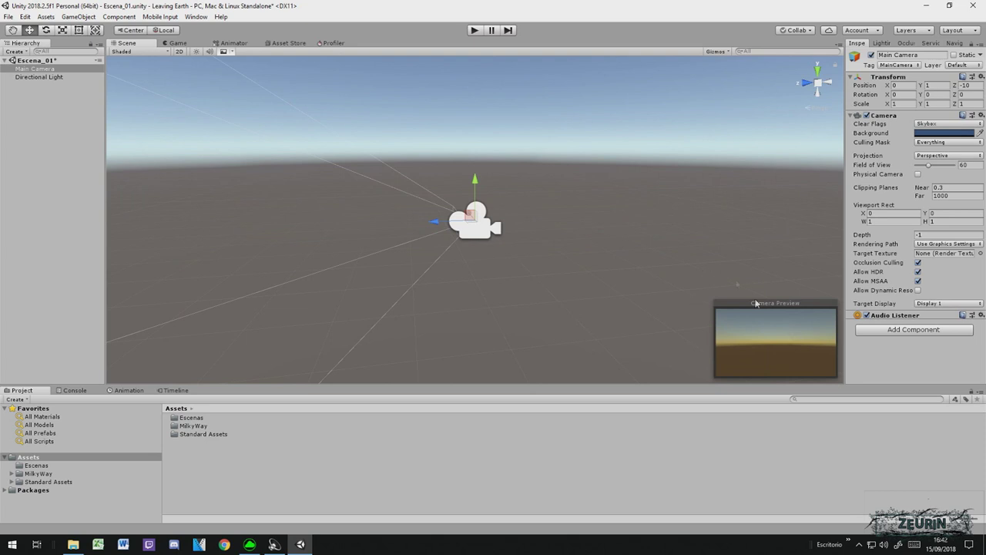
mouse_move(531, 218)
left_mouse_down("alt")
mouse_move(554, 255)
mouse_move(423, 170)
left_mouse_up("alt")
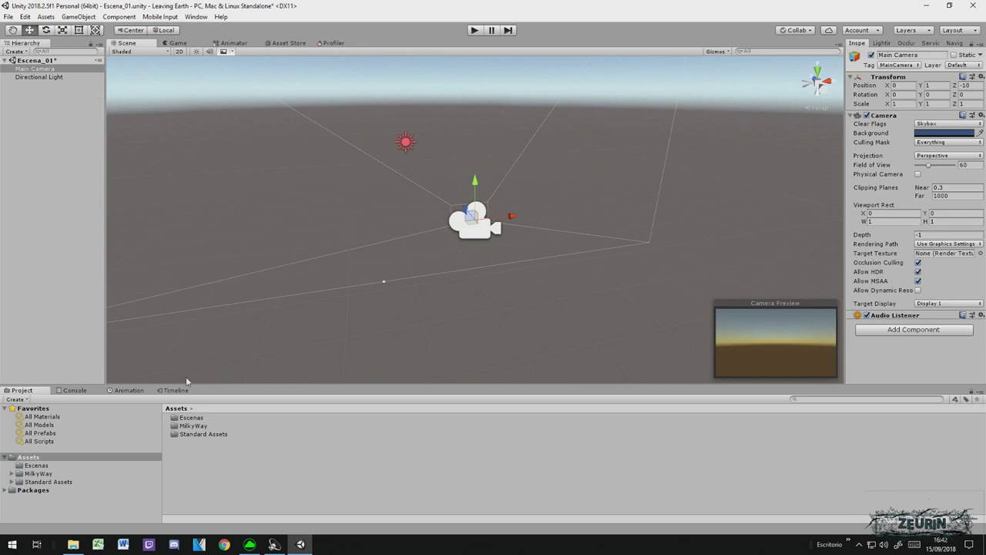
left_click(37, 483)
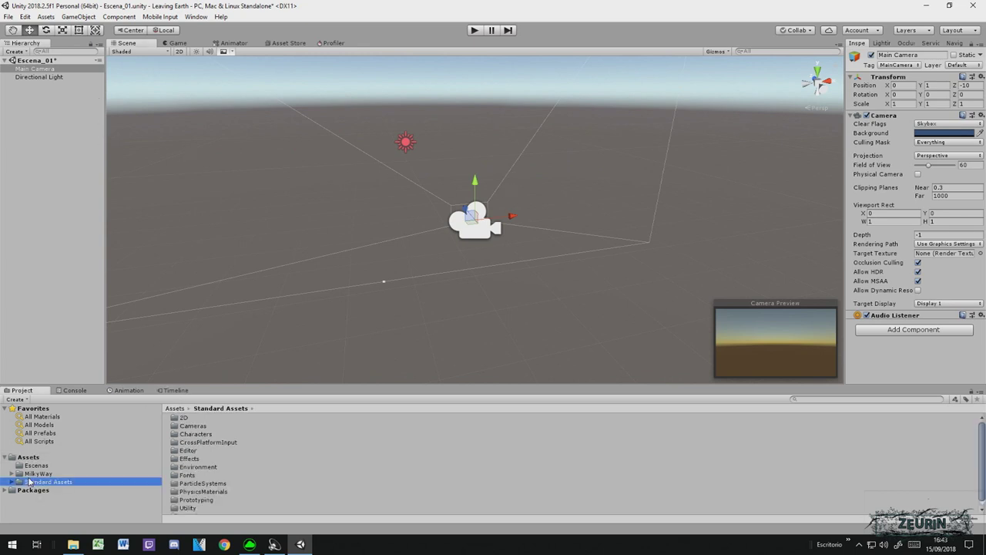
Step: Search the project for 'car' and place the Car prefab in the scene, shifted right
left_click(819, 400)
type("car")
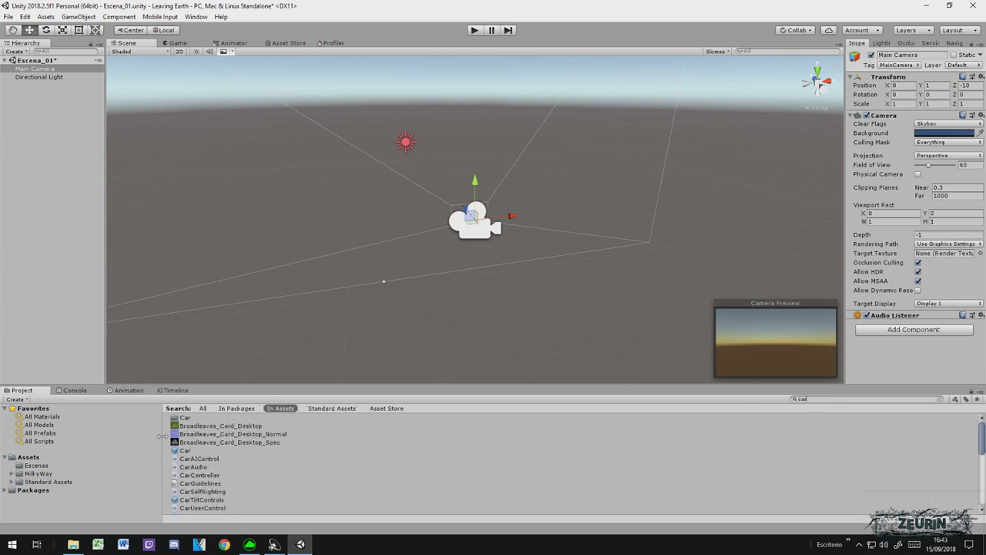
mouse_move(326, 273)
left_mouse_down()
mouse_move(369, 204)
mouse_move(485, 163)
mouse_move(373, 159)
left_mouse_up()
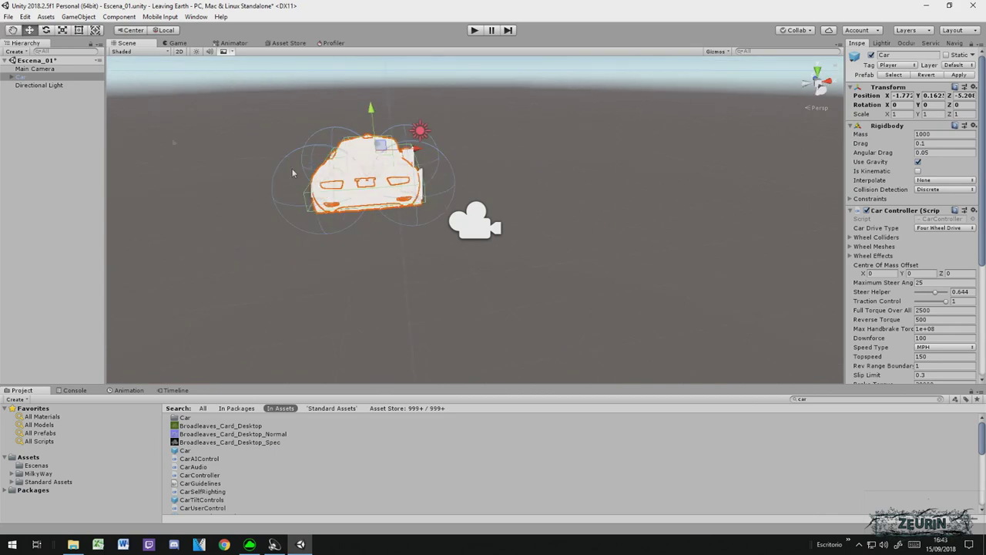
left_click(32, 68)
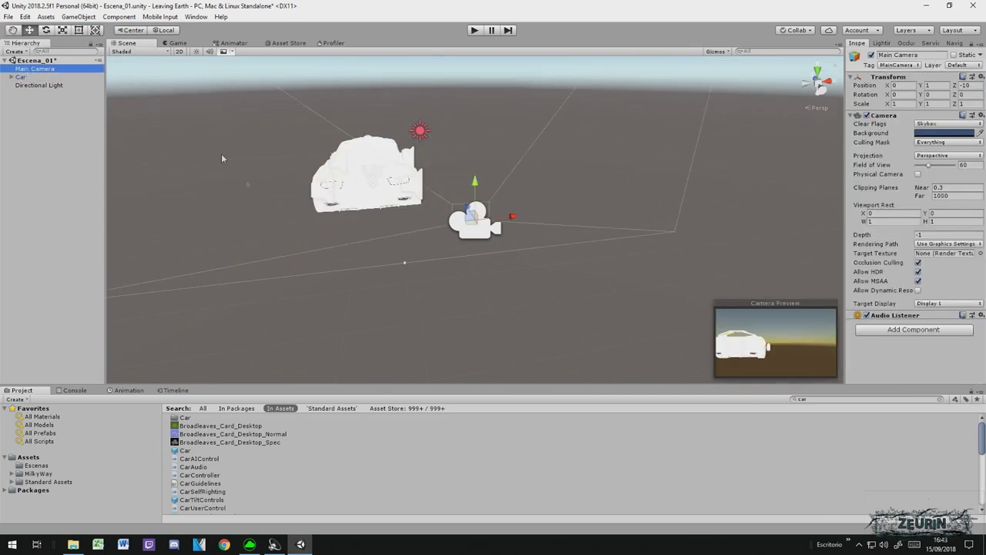
left_click(344, 194)
left_click_drag(410, 153, 487, 156)
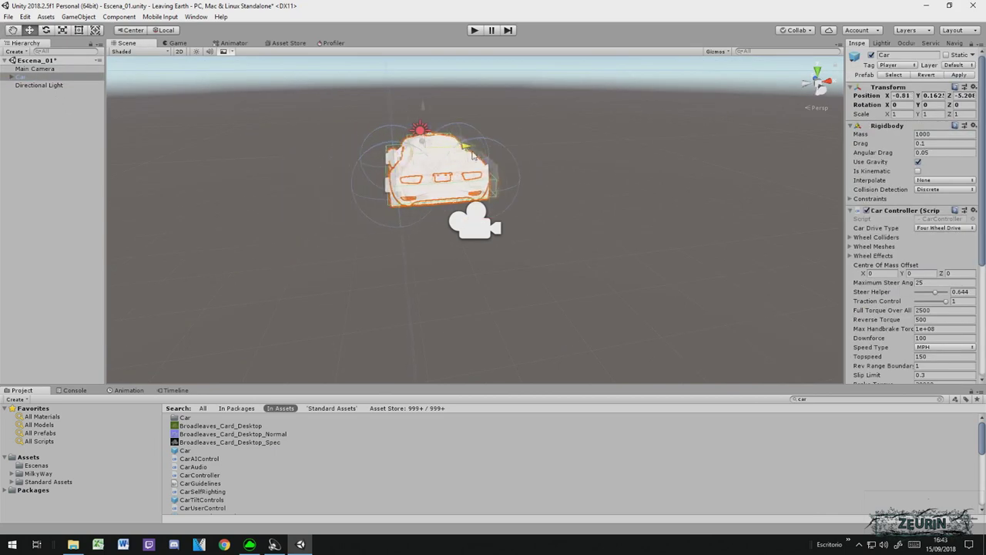
Step: Select the Main Camera and preview the car in the Game view
left_click(59, 70)
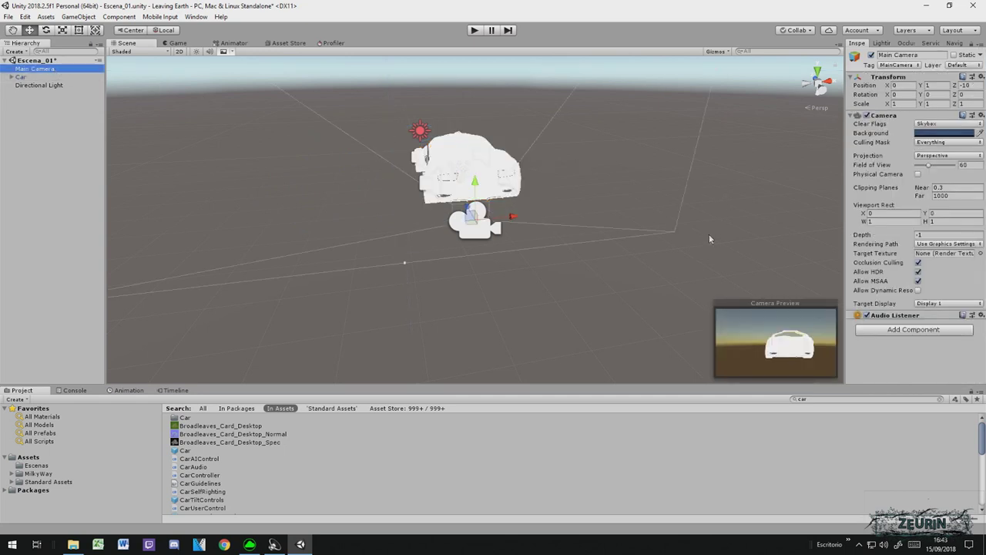
left_click(178, 44)
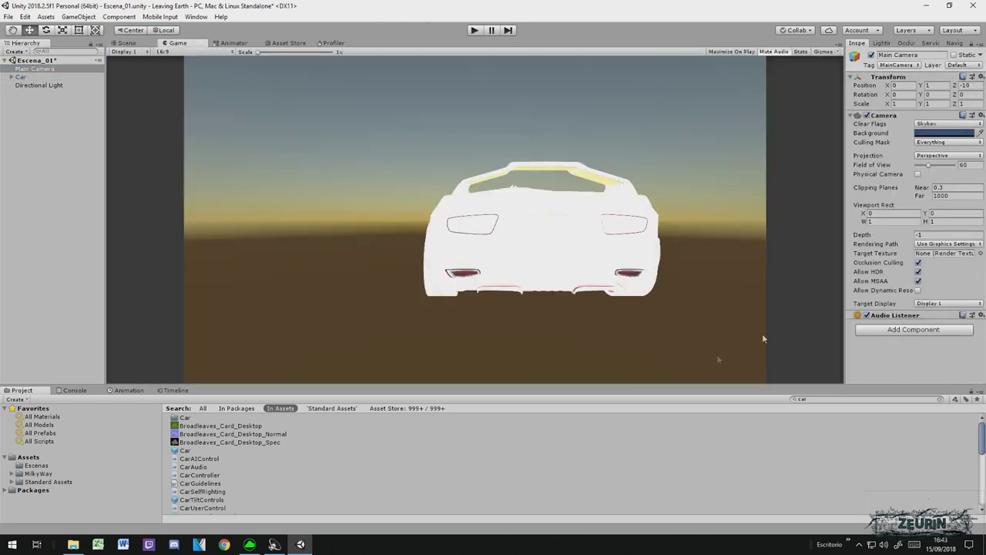
left_click(127, 43)
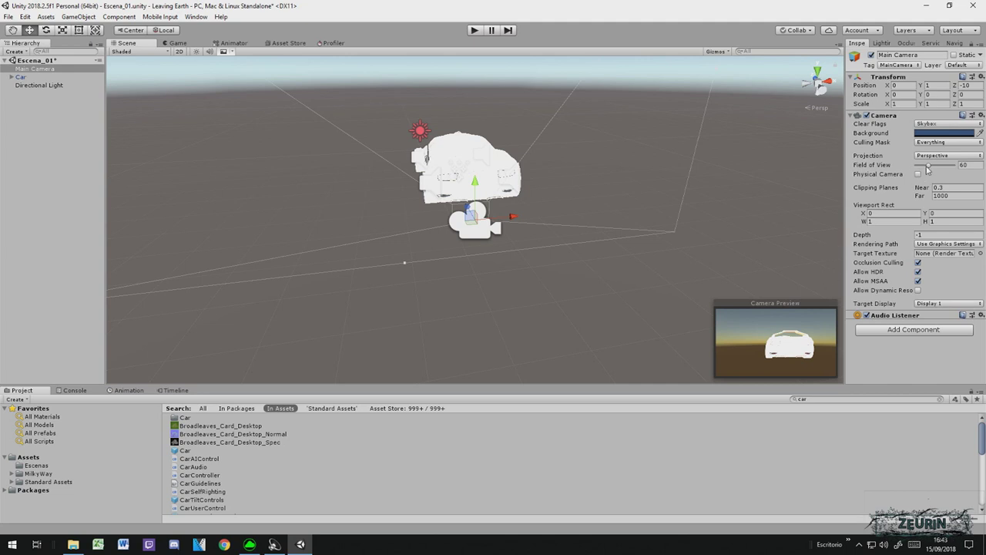
Step: Set the Main Camera's field of view to 70 and clear the 'car' project search
left_click_drag(928, 167, 931, 167)
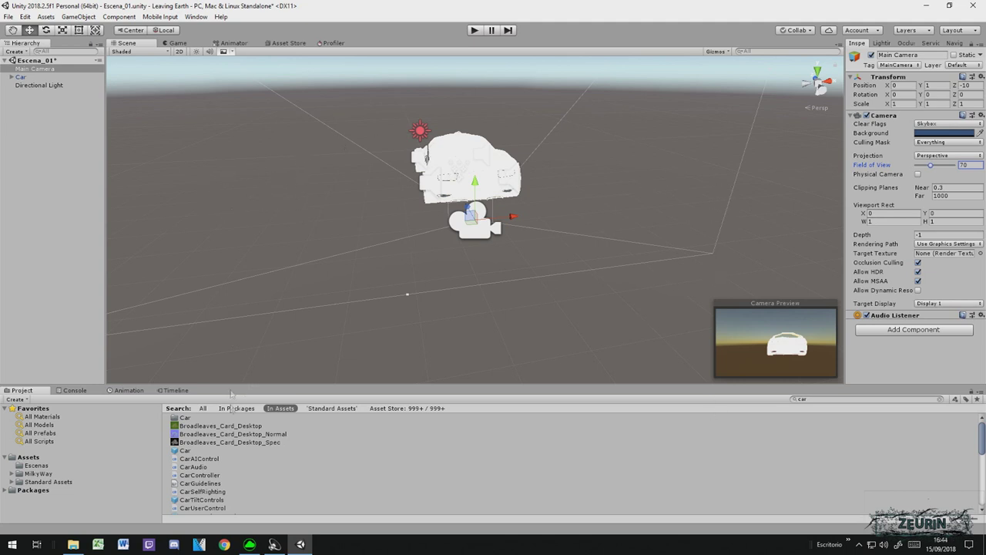
left_click(813, 401)
key("BackSpace")
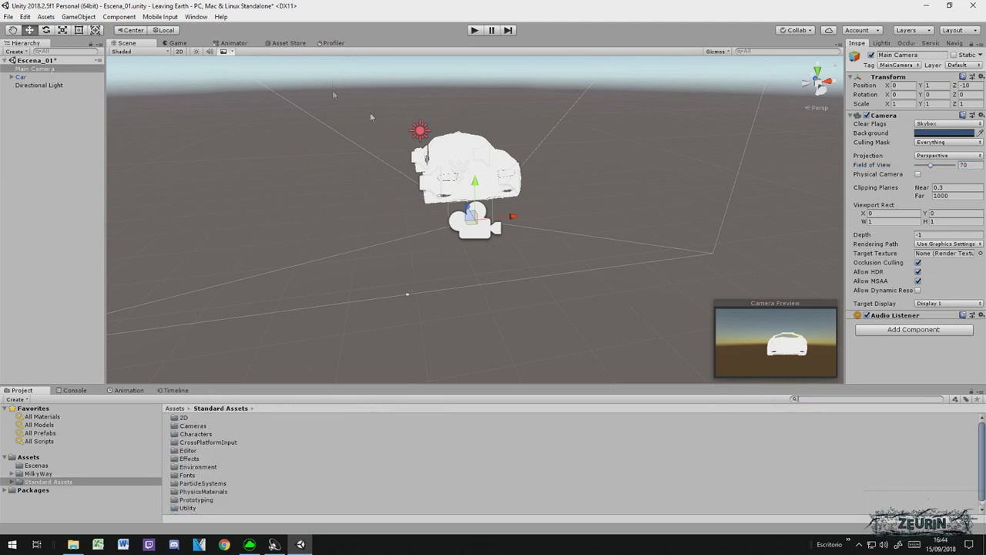
Step: Select the Car in the Scene view and delete it
left_click(444, 185)
key("Delete")
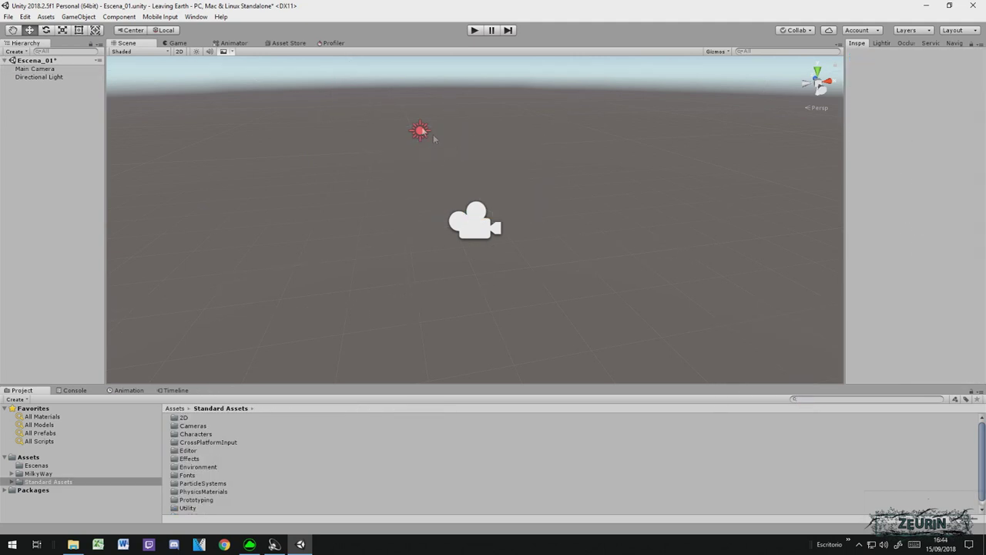
left_click(8, 17)
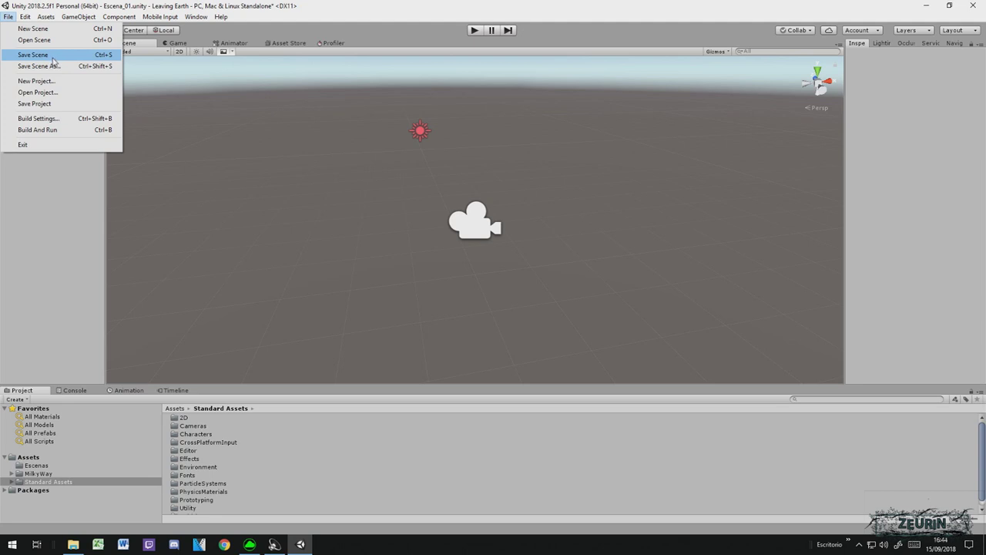
Step: Save Escena_01, then start a new untitled scene and check its Directional Light
left_click(53, 57)
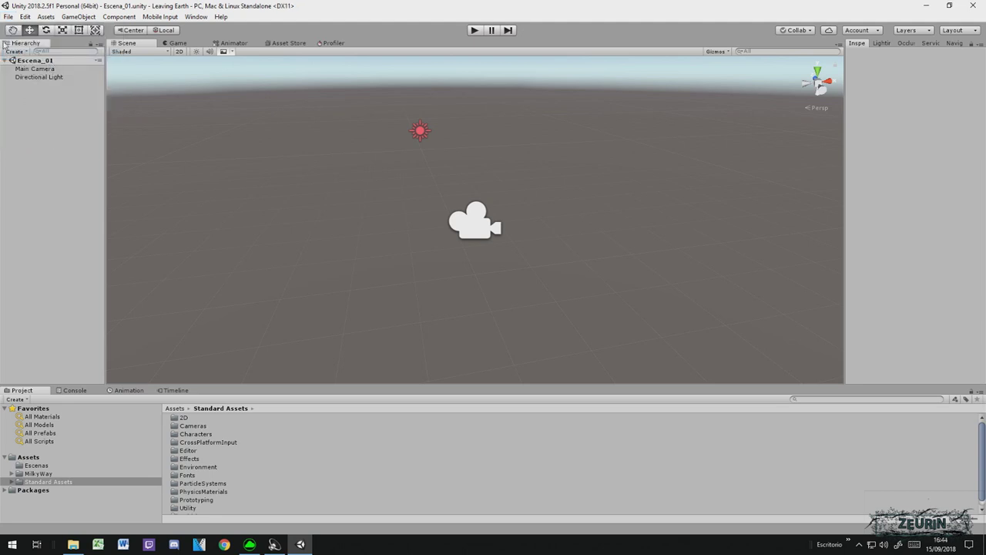
left_click(7, 16)
left_click(20, 29)
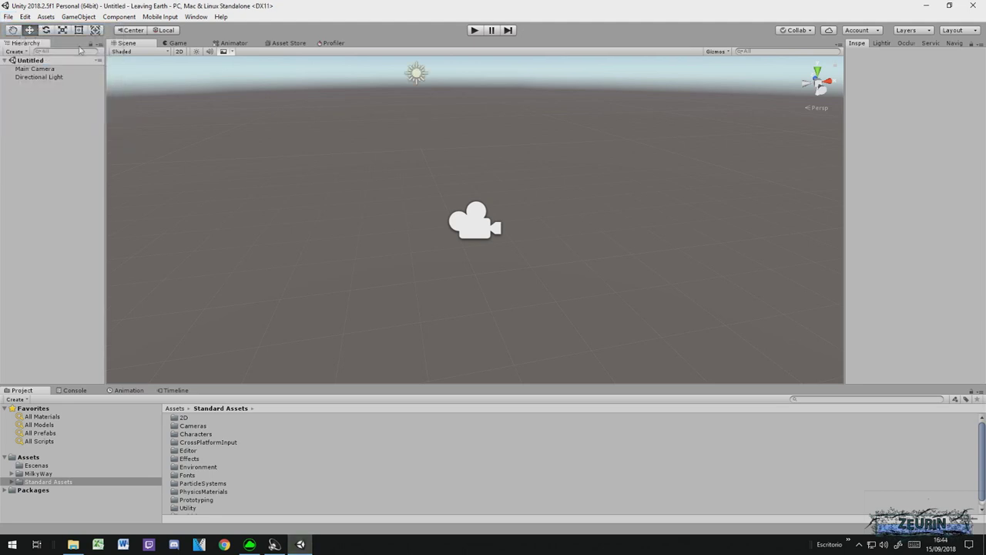
left_click(34, 78)
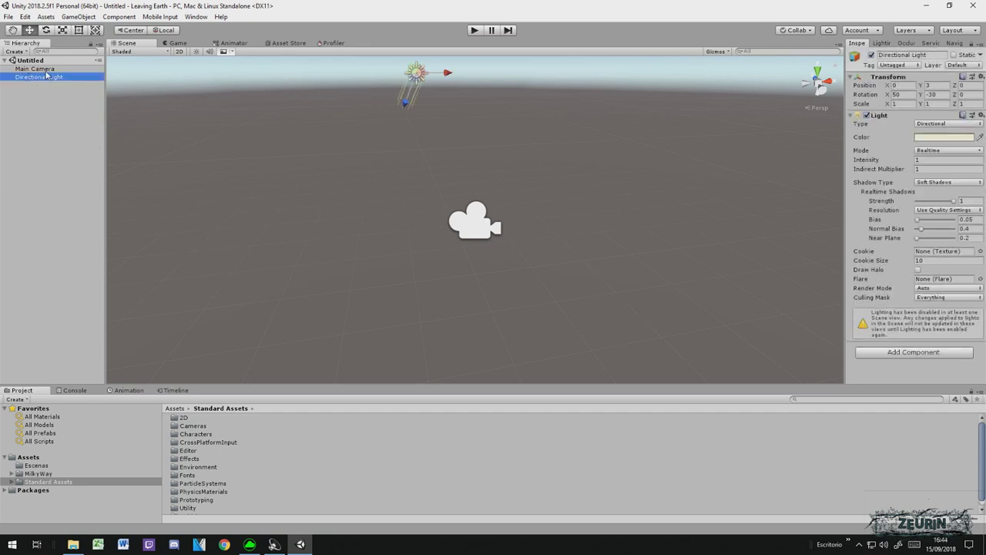
left_click(35, 87)
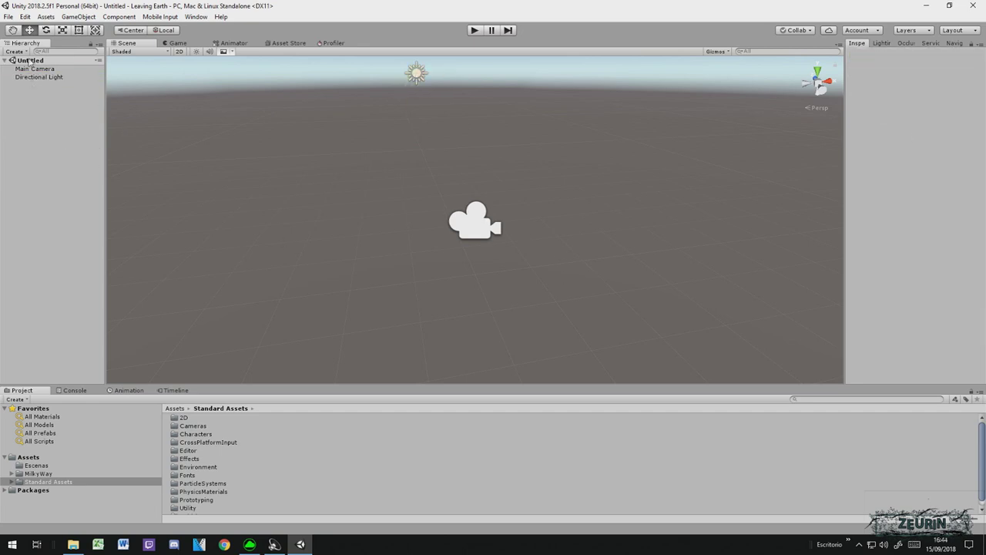
Step: Reopen Escena_01 from the Escenas folder of the project assets
left_click(97, 61)
left_click(55, 117)
left_click(32, 466)
double_click(201, 419)
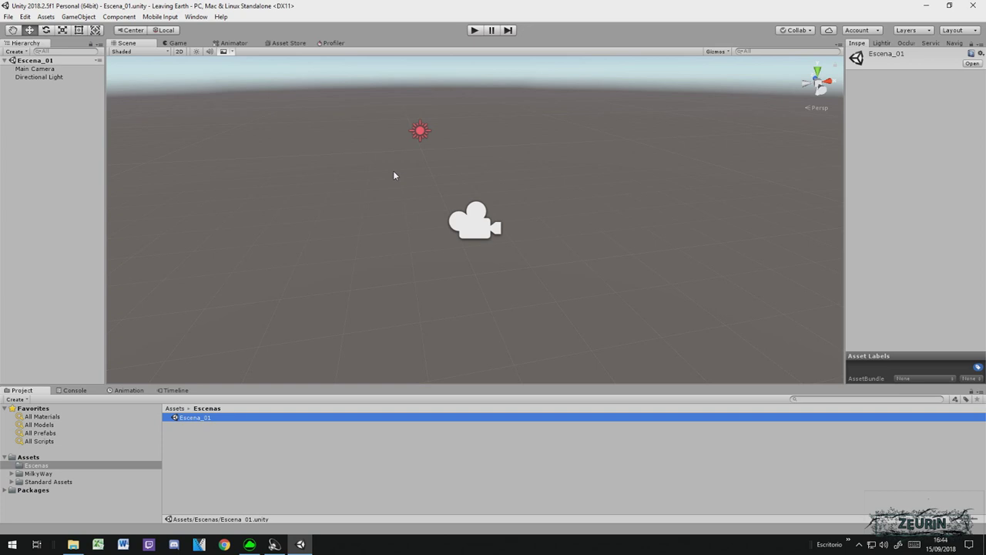
Step: Select the Main Camera and move it along X to 1.474
left_click(72, 211)
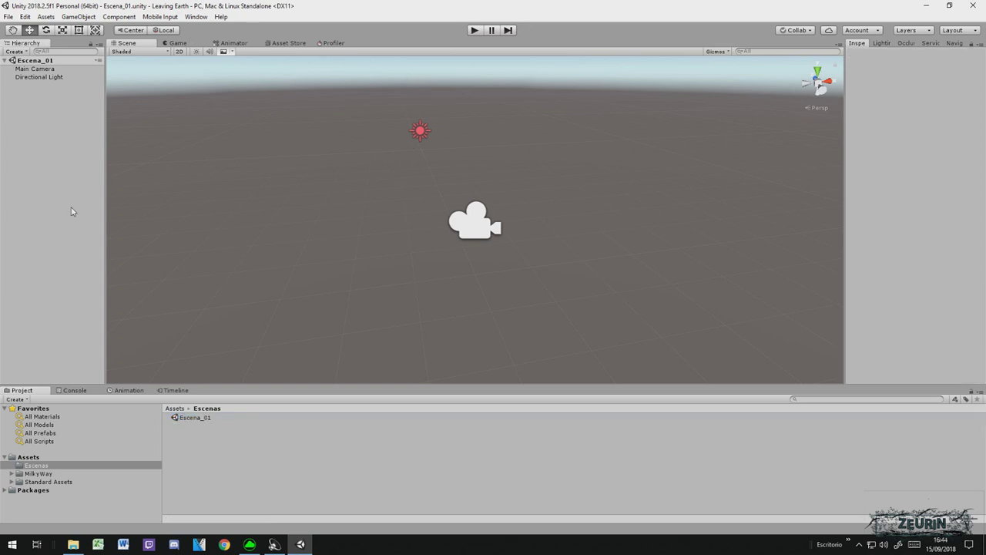
left_click(469, 226)
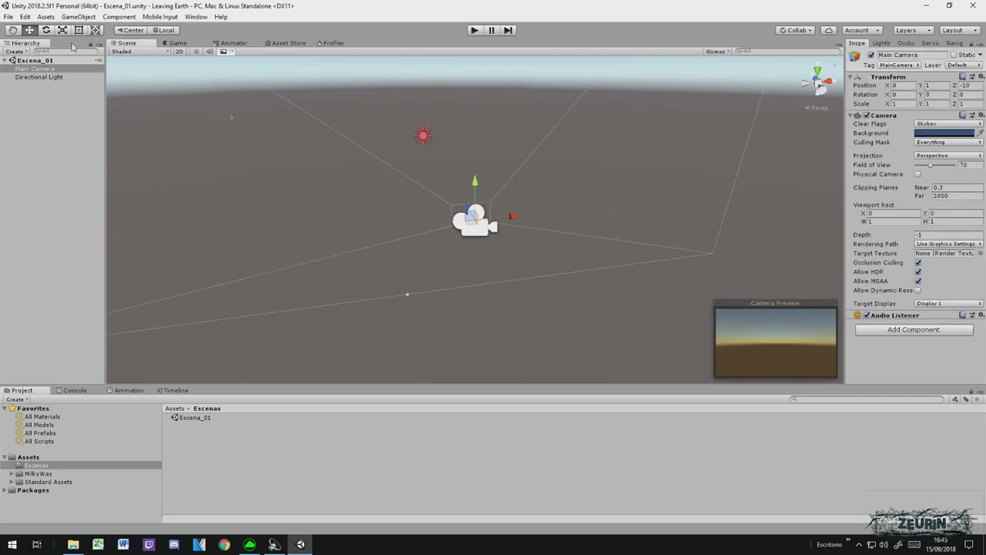
left_click_drag(512, 217, 586, 183)
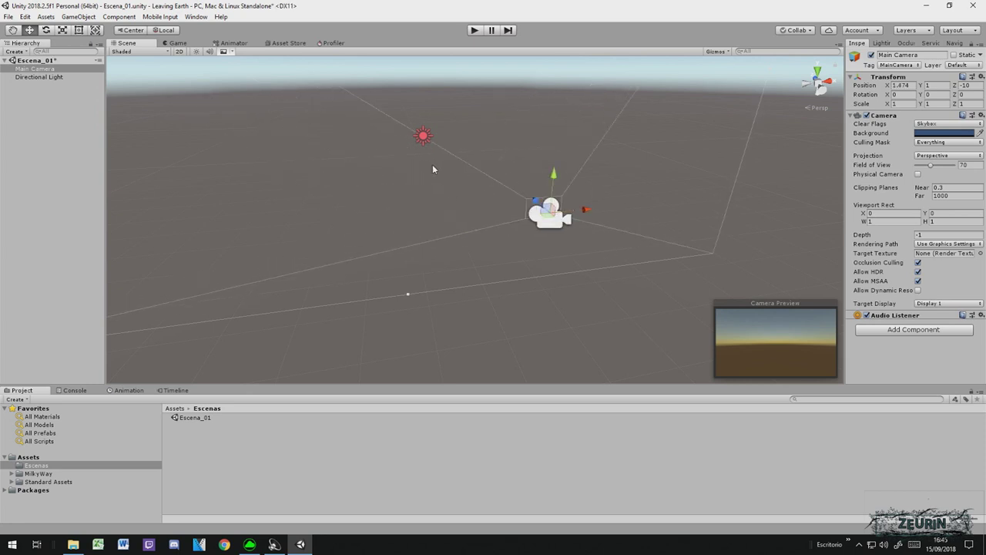
Step: Rotate the camera to about X -8.656, Y 2.611, Z -0.393, then search assets for 'ada'
key("e")
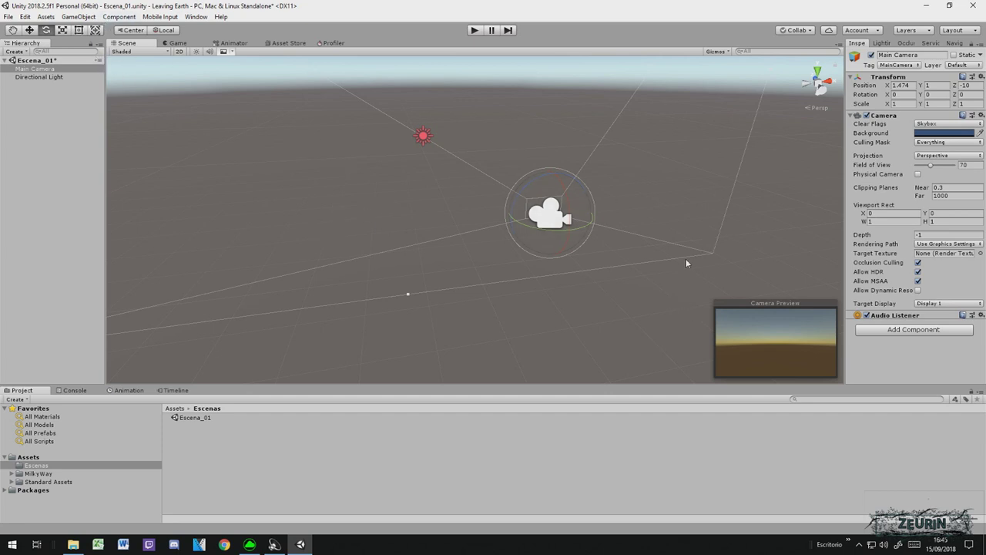
mouse_move(561, 236)
left_mouse_down()
mouse_move(584, 289)
mouse_move(586, 171)
mouse_move(576, 243)
mouse_move(528, 246)
left_mouse_up()
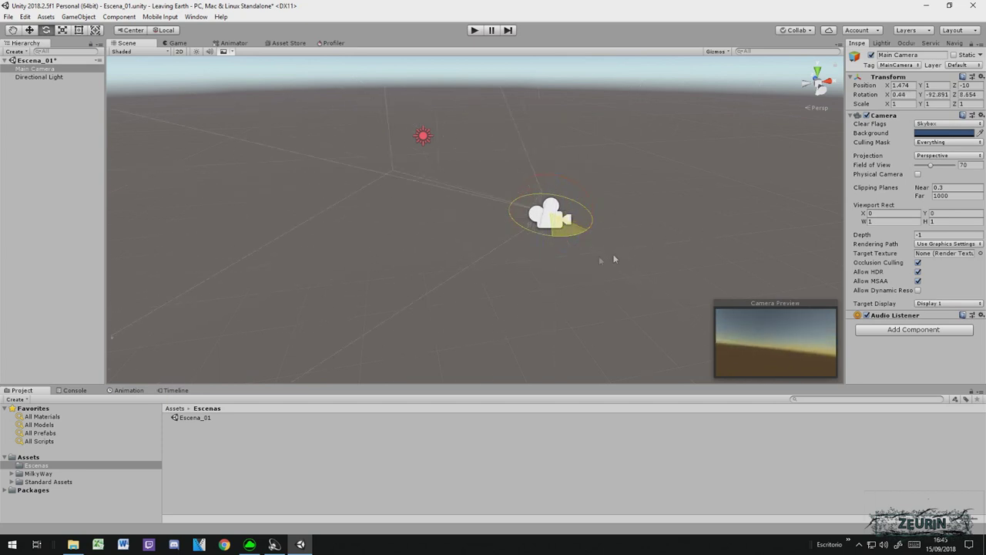
left_click_drag(528, 246, 585, 231)
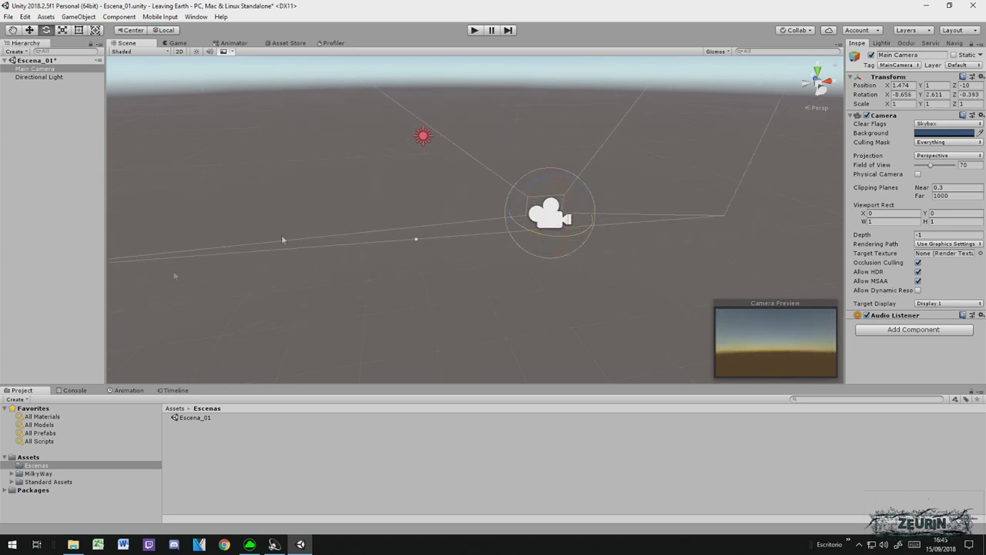
left_click(796, 398)
type("ada")
Step: Search 'thir' and place the ThirdPersonController prefab behind the camera, near X 1.598, Y 0.034
left_click(794, 399)
type("thir")
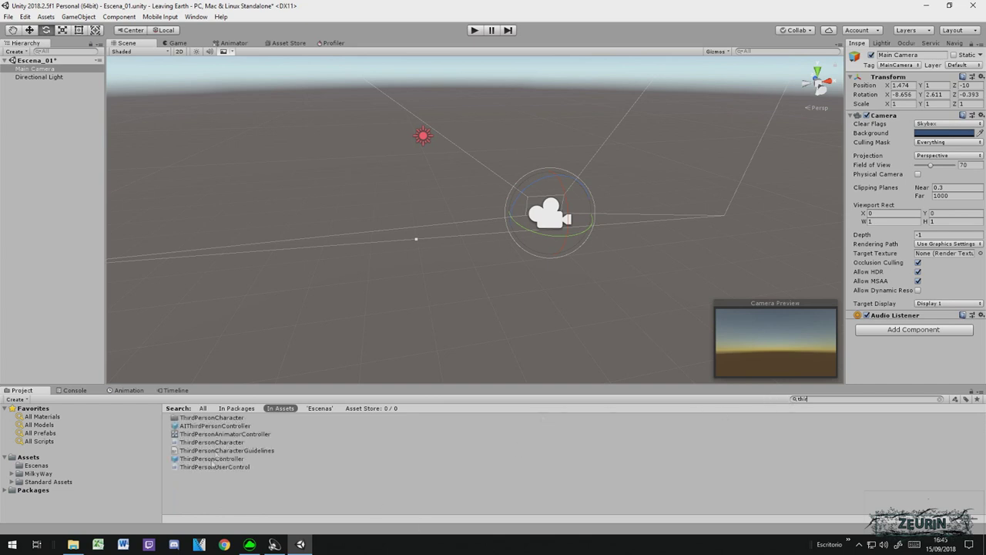
left_click_drag(212, 461, 505, 229)
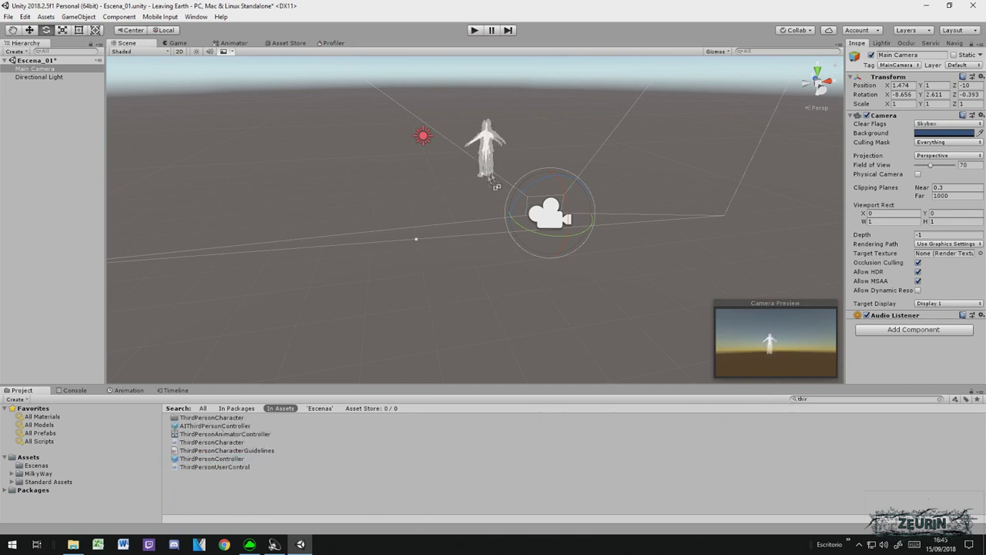
left_click_drag(506, 229, 505, 204)
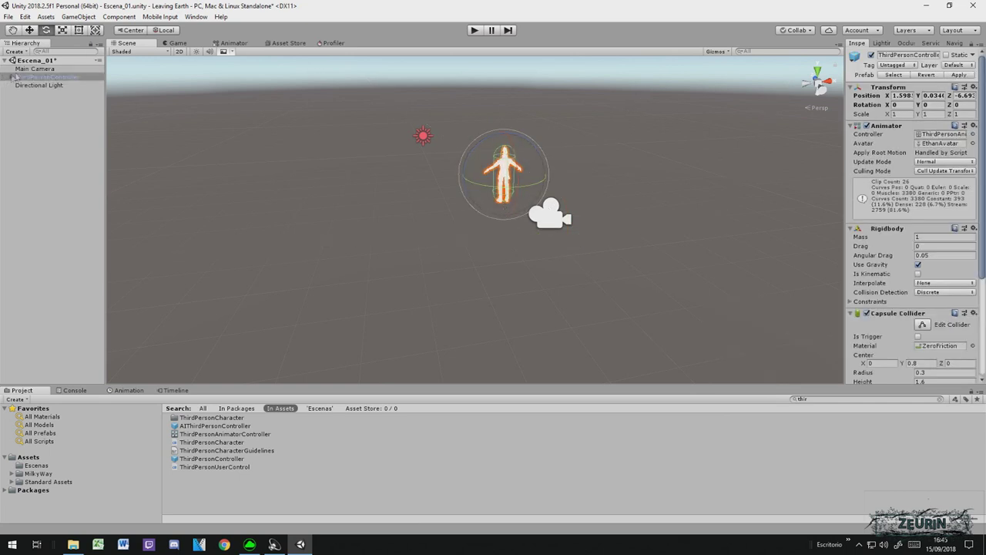
left_click(28, 69)
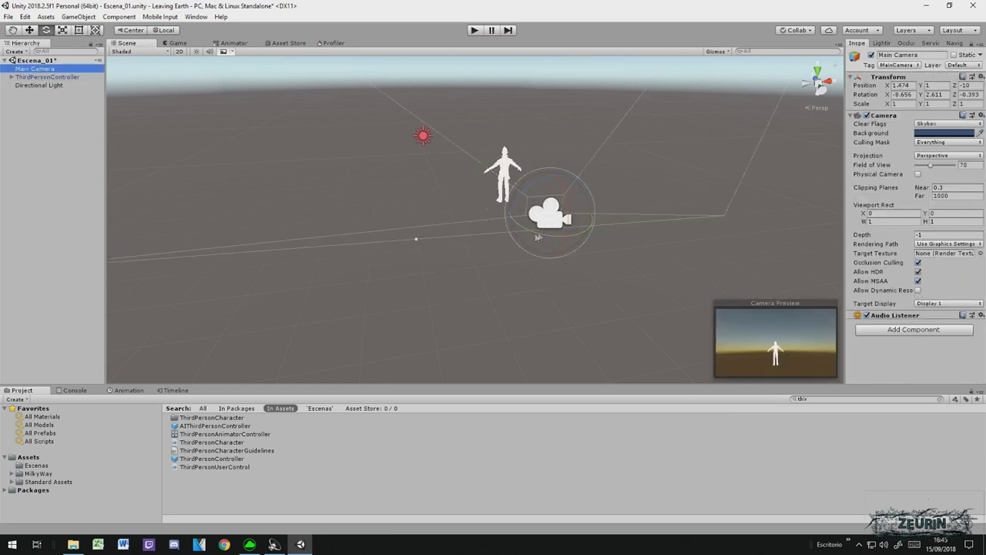
Step: Re-tilt the Main Camera toward the character, ending at rotation X 1.555, Y 0.949, Z -0.145
mouse_move(543, 235)
left_mouse_down()
mouse_move(591, 256)
mouse_move(524, 261)
left_mouse_up()
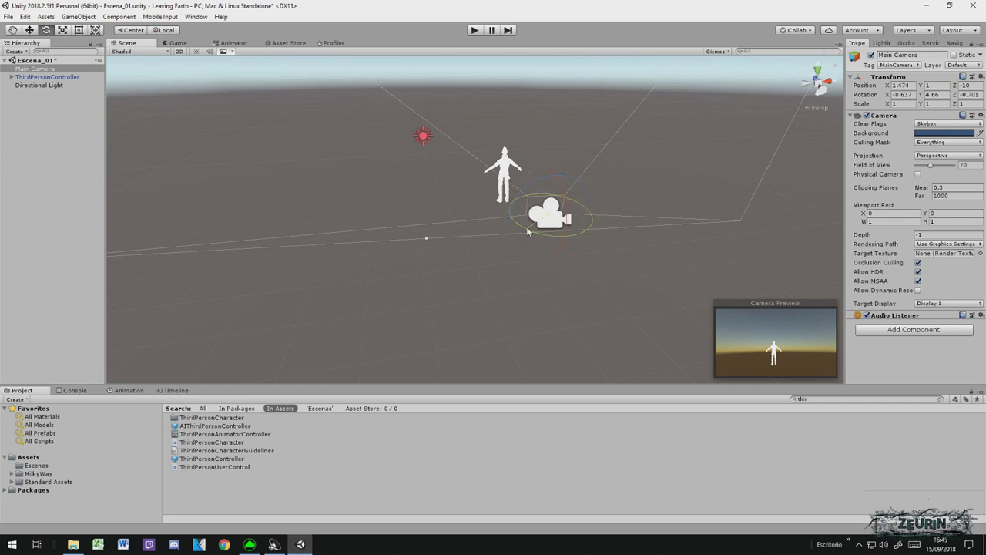
mouse_move(528, 231)
left_mouse_down()
mouse_move(490, 240)
mouse_move(497, 199)
mouse_move(487, 177)
mouse_move(520, 208)
mouse_move(575, 204)
left_mouse_up()
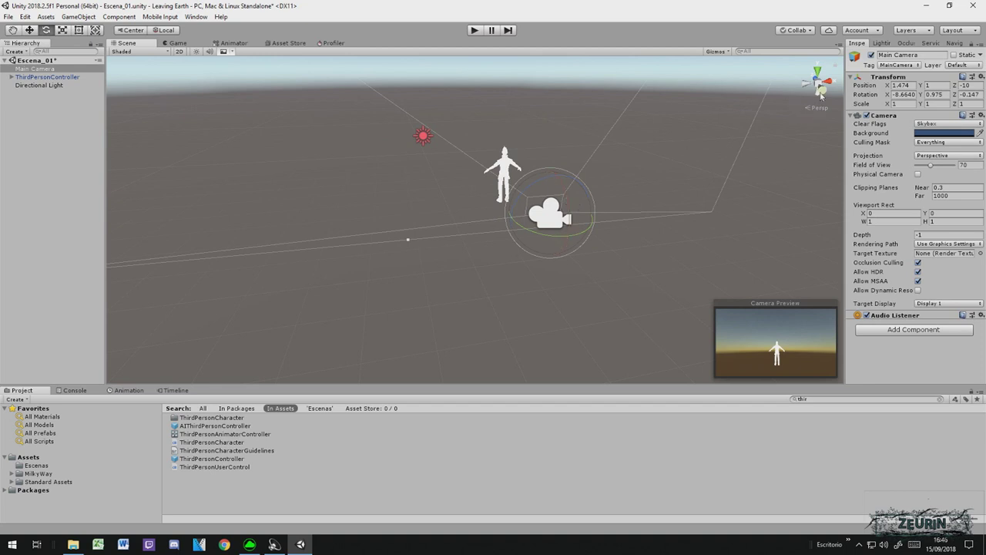
mouse_move(576, 216)
left_mouse_down()
mouse_move(561, 138)
mouse_move(578, 266)
mouse_move(563, 160)
mouse_move(643, 112)
left_mouse_up()
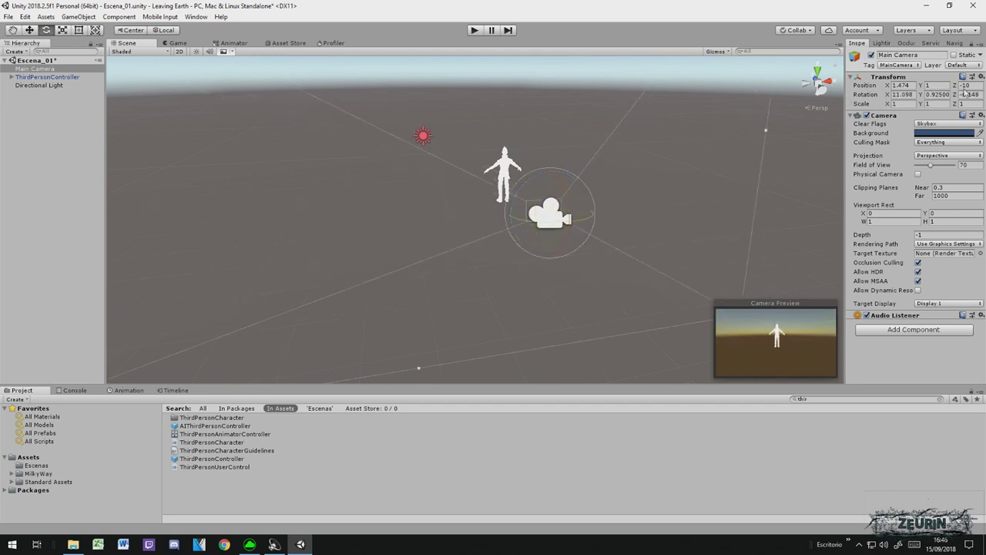
mouse_move(564, 202)
left_mouse_down()
mouse_move(577, 235)
mouse_move(567, 189)
mouse_move(573, 207)
left_mouse_up()
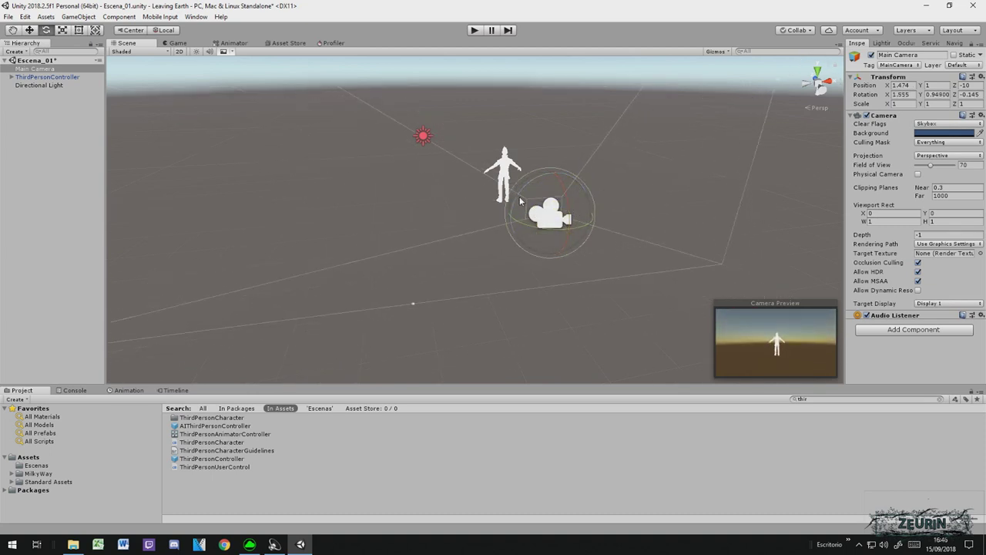
mouse_move(519, 201)
left_mouse_down()
mouse_move(659, 167)
mouse_move(607, 158)
left_mouse_up()
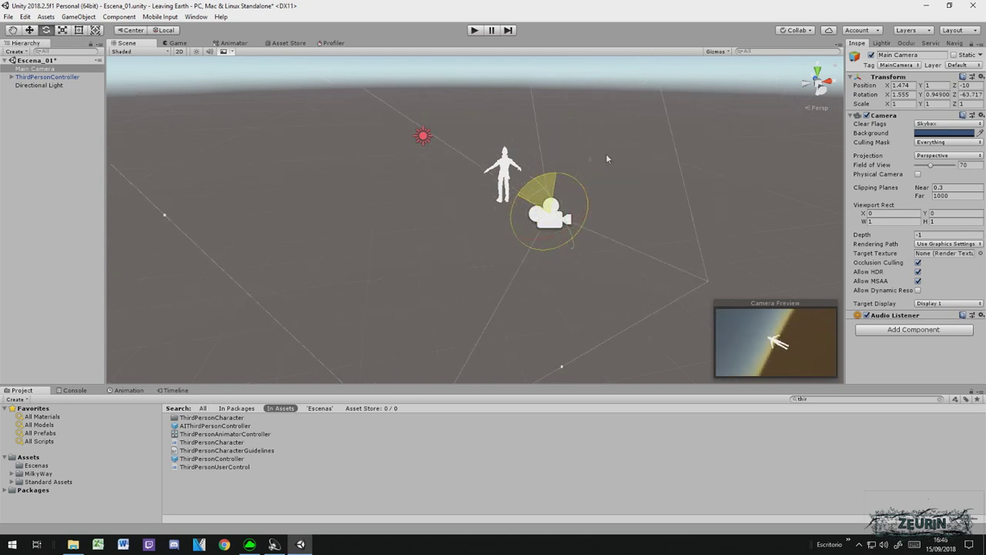
left_click_drag(607, 159, 516, 198)
key("ctrl+z")
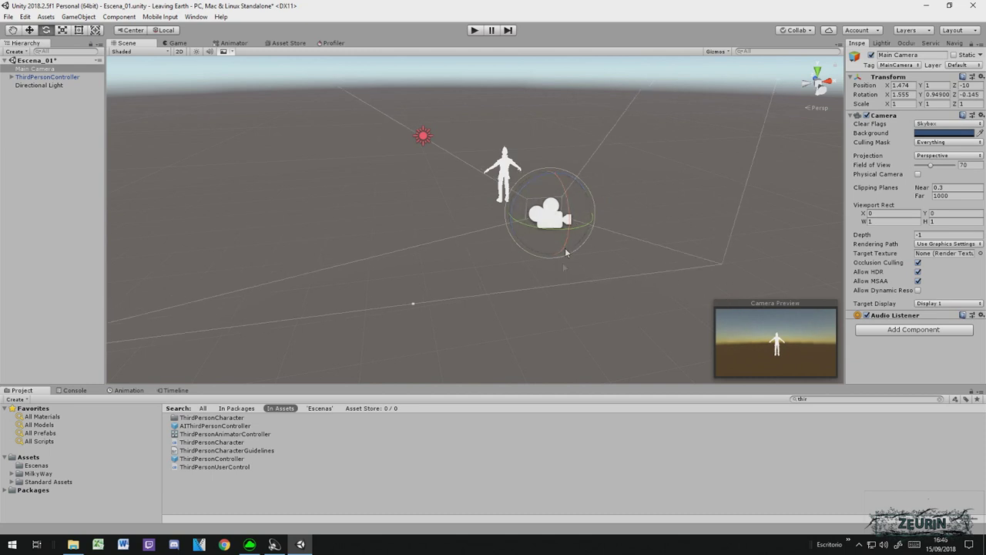
Step: Zoom in and frame the Main Camera, then select the ThirdPersonController character
key("r")
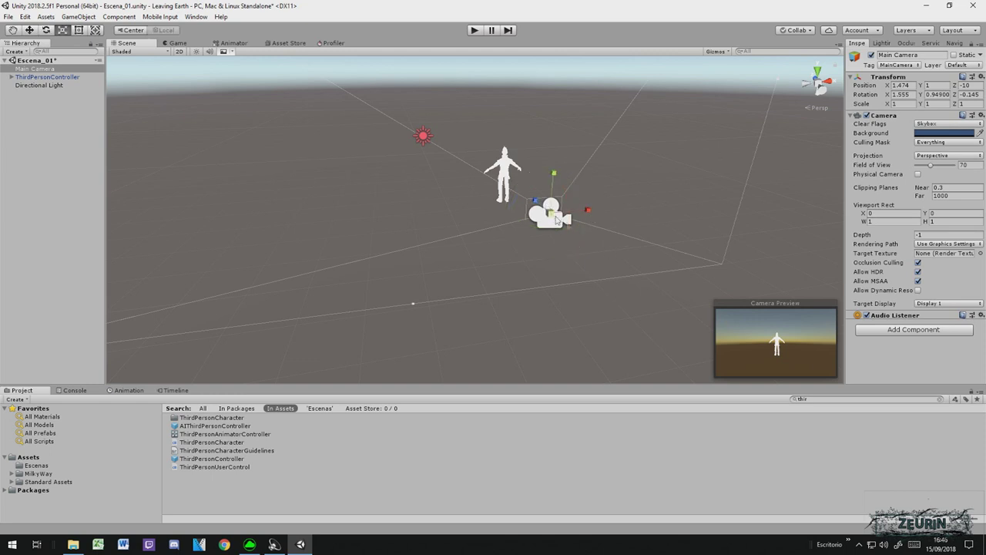
scroll(593, 219, "up", 2)
scroll(603, 219, "up", 3)
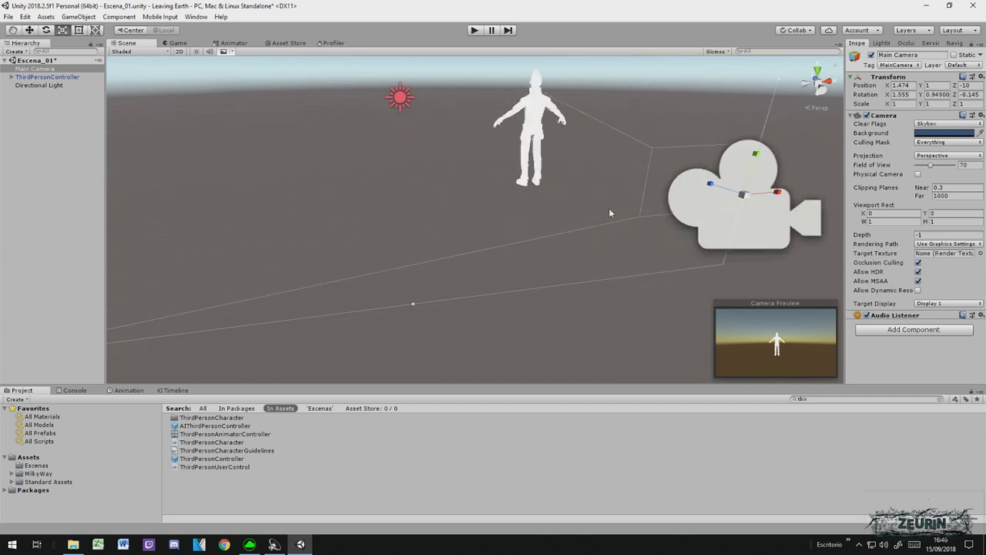
key("f")
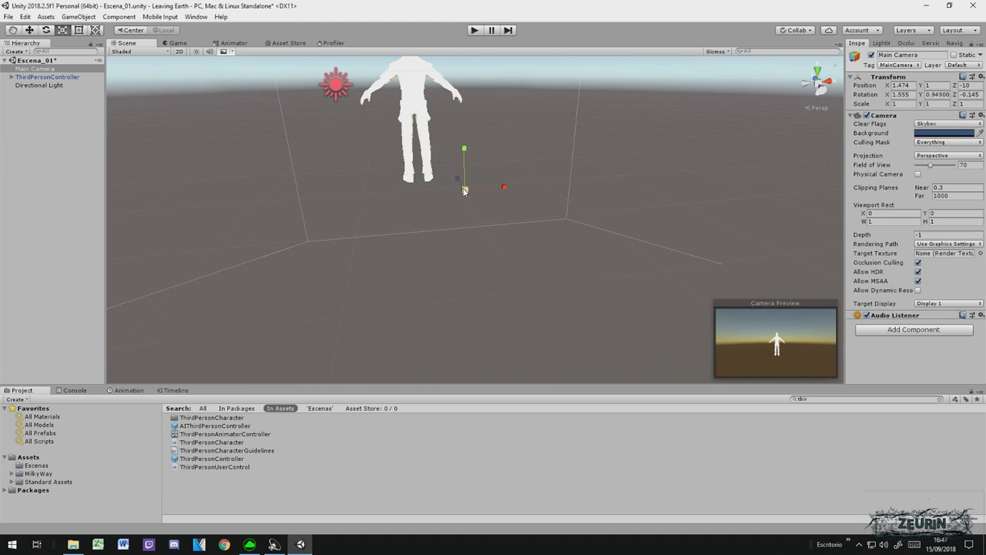
left_click(463, 191)
left_click(414, 114)
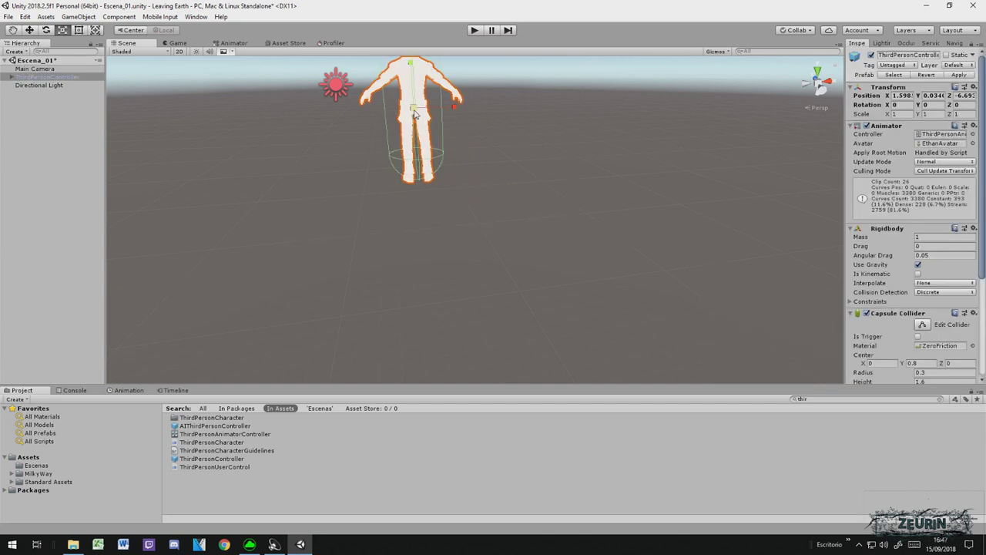
Step: Scale the character up uniformly, then shrink it to about 0.76 on every axis
scroll(419, 116, "down", 3)
mouse_move(420, 116)
middle_mouse_down()
mouse_move(420, 97)
mouse_move(529, 108)
middle_mouse_up()
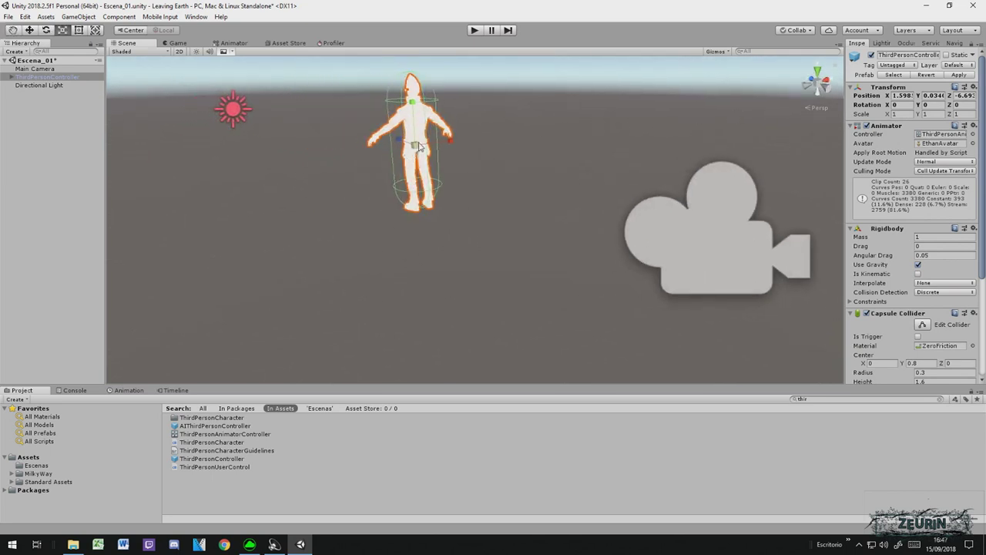
left_click_drag(416, 148, 766, 124)
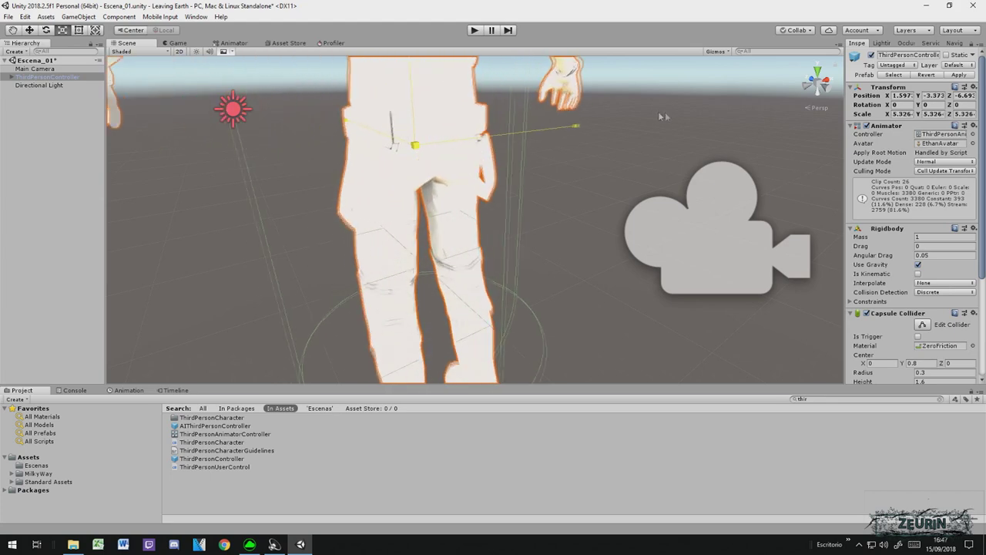
mouse_move(766, 120)
left_mouse_down()
mouse_move(379, 163)
mouse_move(441, 156)
mouse_move(386, 160)
mouse_move(400, 165)
mouse_move(457, 137)
left_mouse_up()
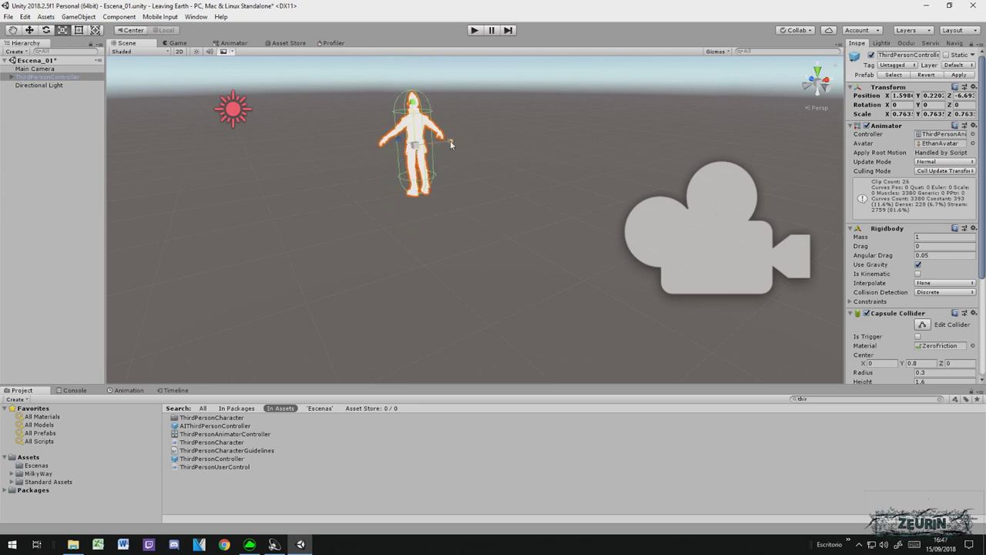
scroll(444, 141, "up", 3)
left_click_drag(442, 131, 402, 126, "alt")
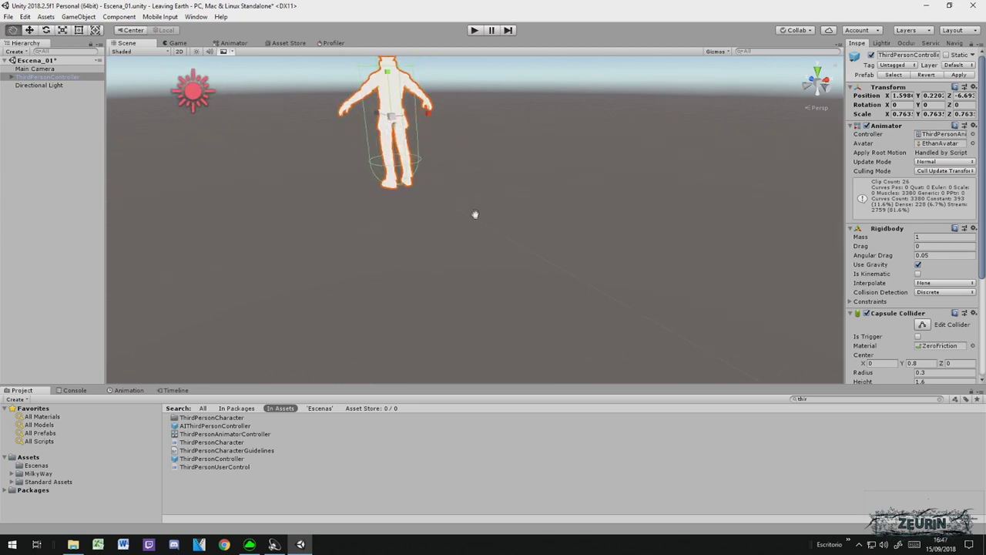
scroll(402, 126, "up", 3)
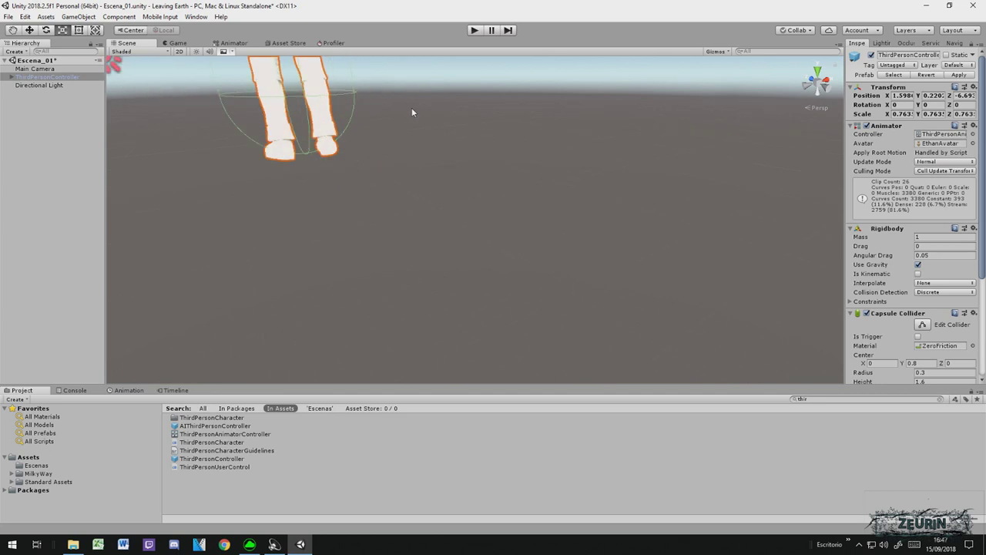
scroll(411, 107, "down", 5)
left_click_drag(420, 136, 456, 174, "alt")
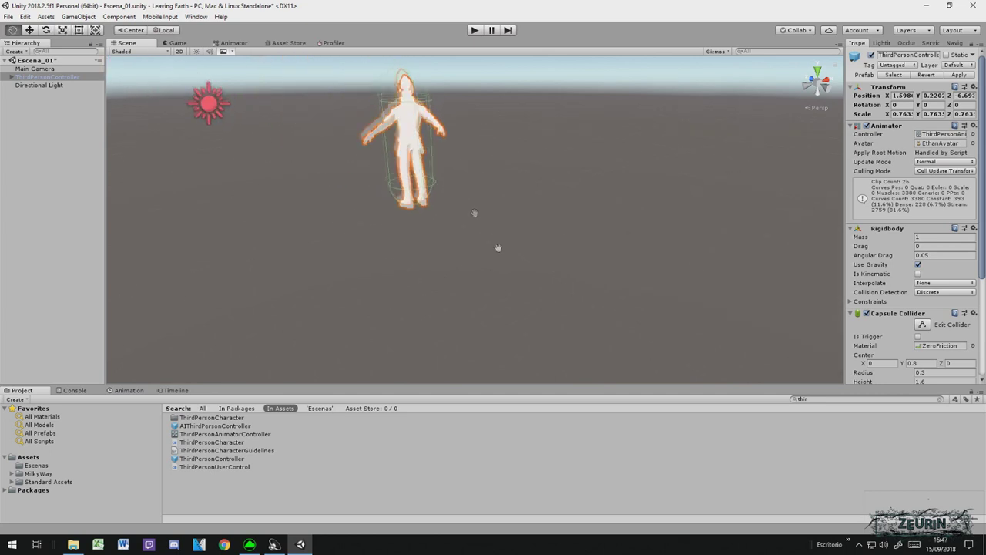
Step: Try stretching the character wider along X, then undo both stretches
key("w")
key("r")
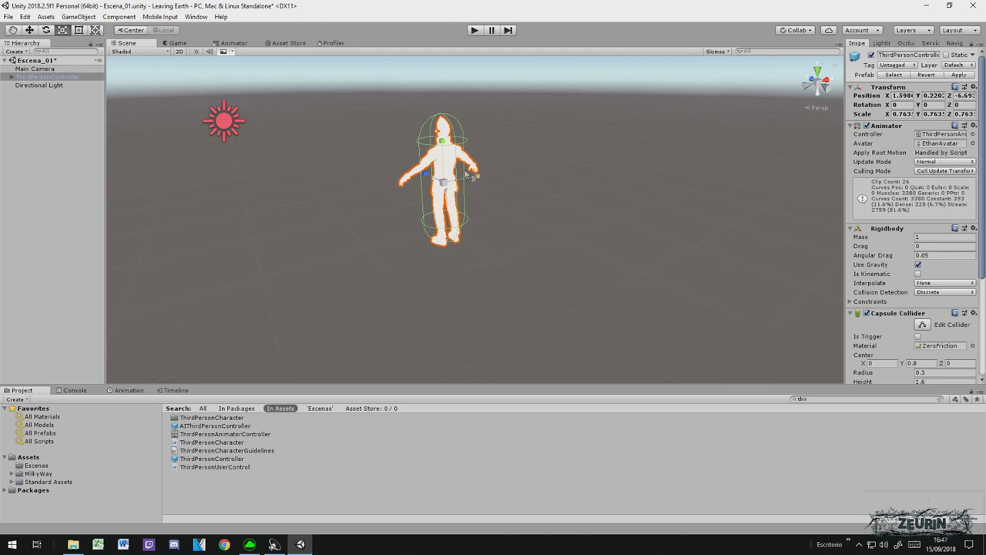
left_click_drag(483, 176, 561, 169)
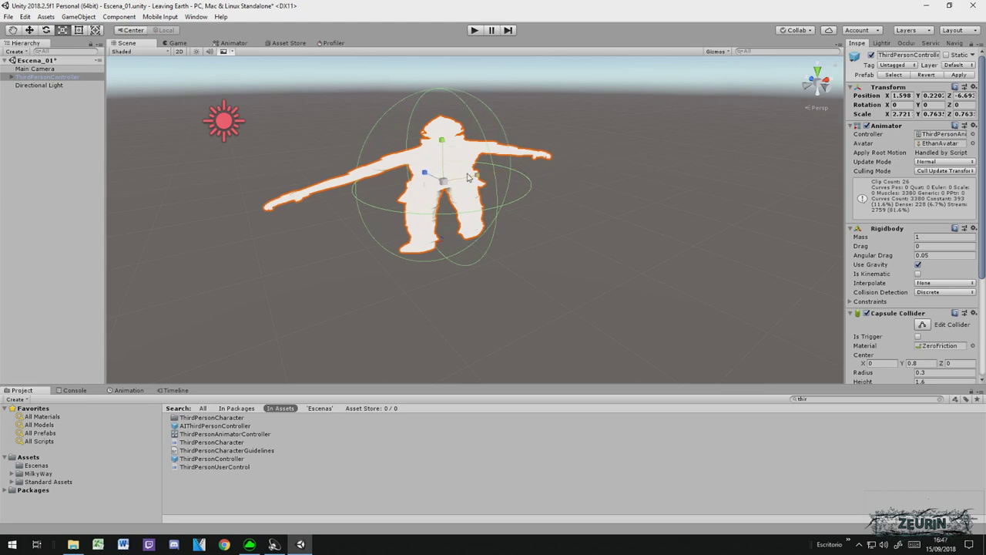
left_click_drag(478, 179, 544, 173)
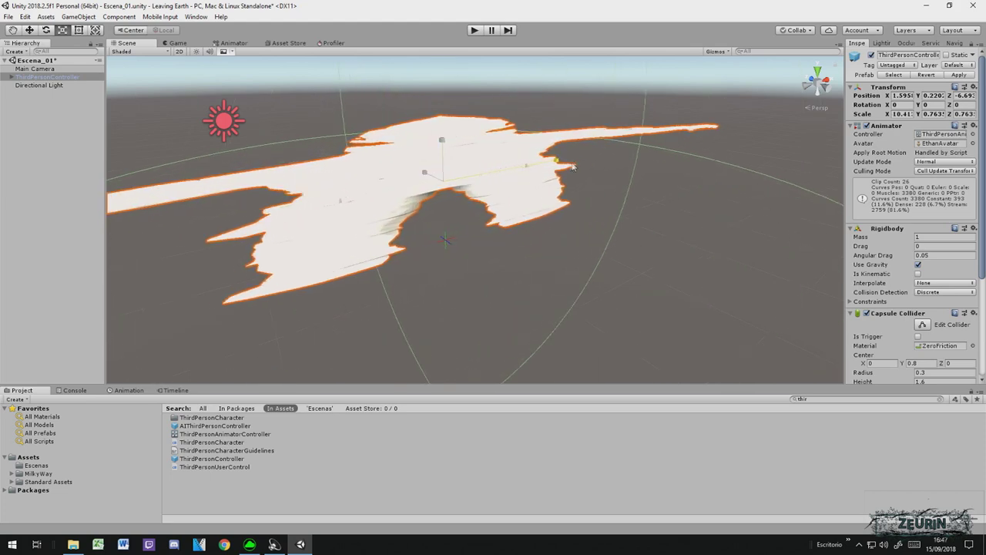
key("ctrl+z")
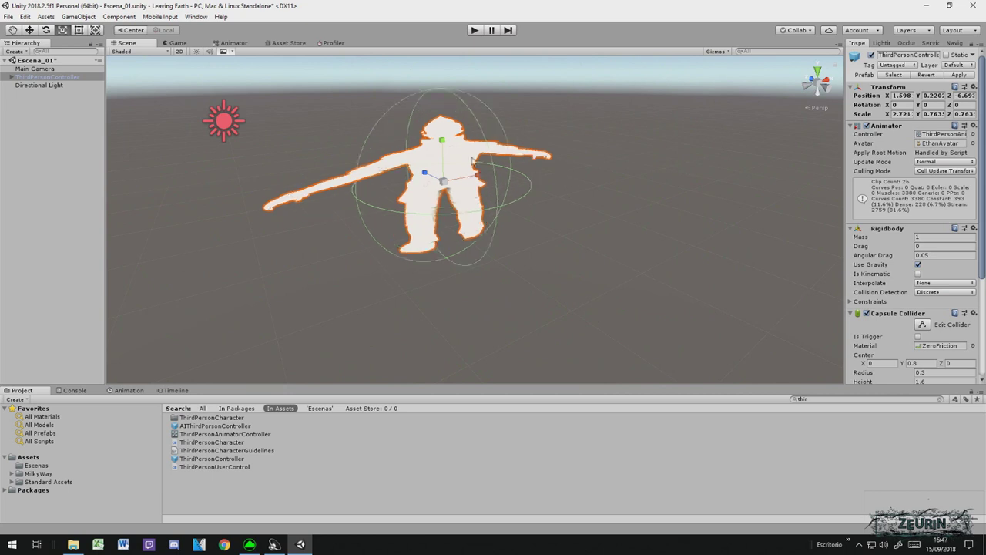
key("ctrl+z")
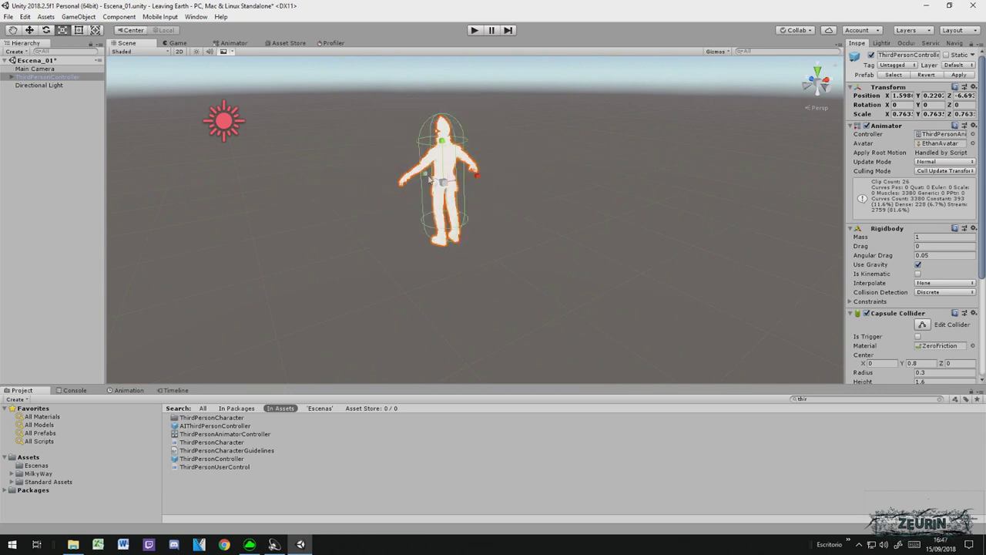
Step: Try rotating the character and stretching it taller along Y, undoing each change
key("e")
left_click_drag(424, 174, 355, 156)
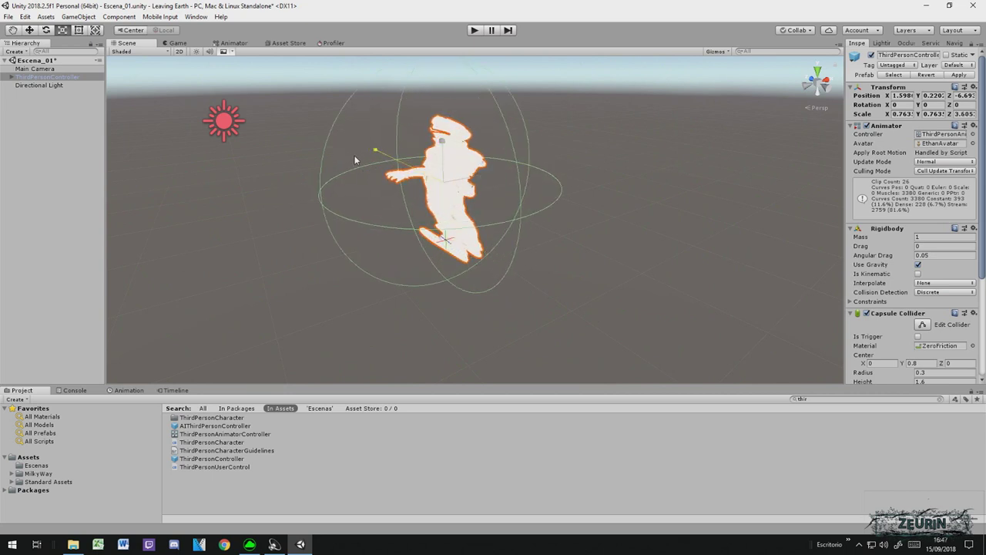
key("ctrl+z")
key("r")
left_click_drag(438, 140, 446, 91)
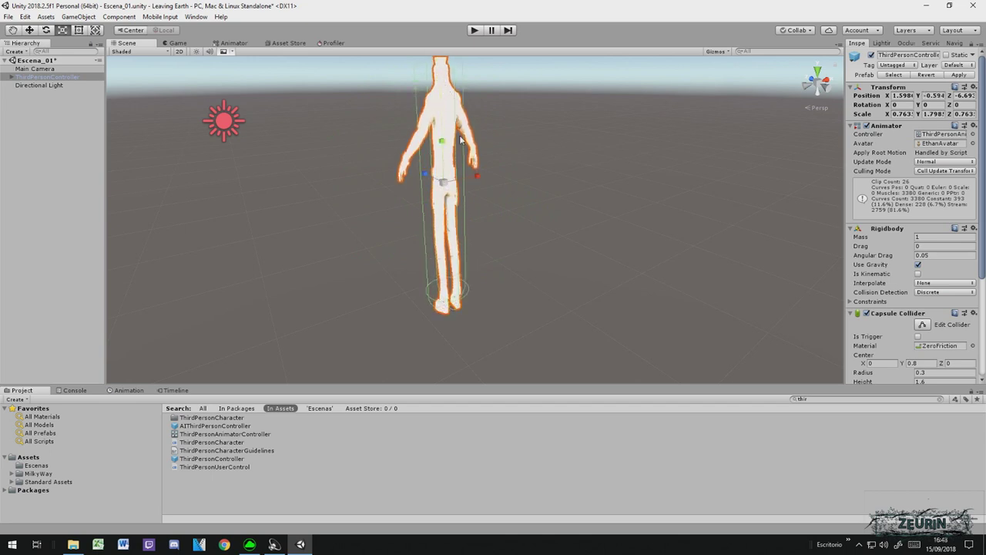
key("ctrl+z")
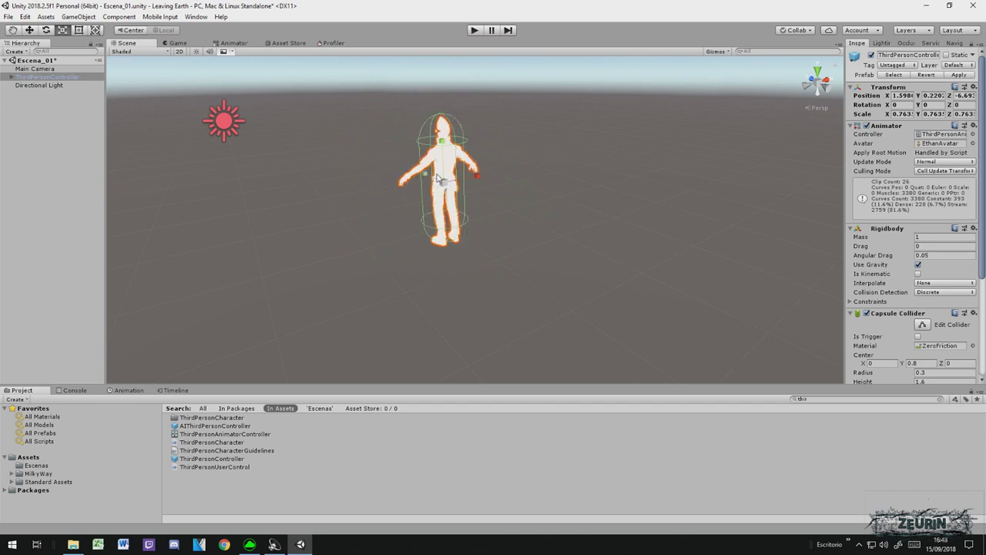
key("t")
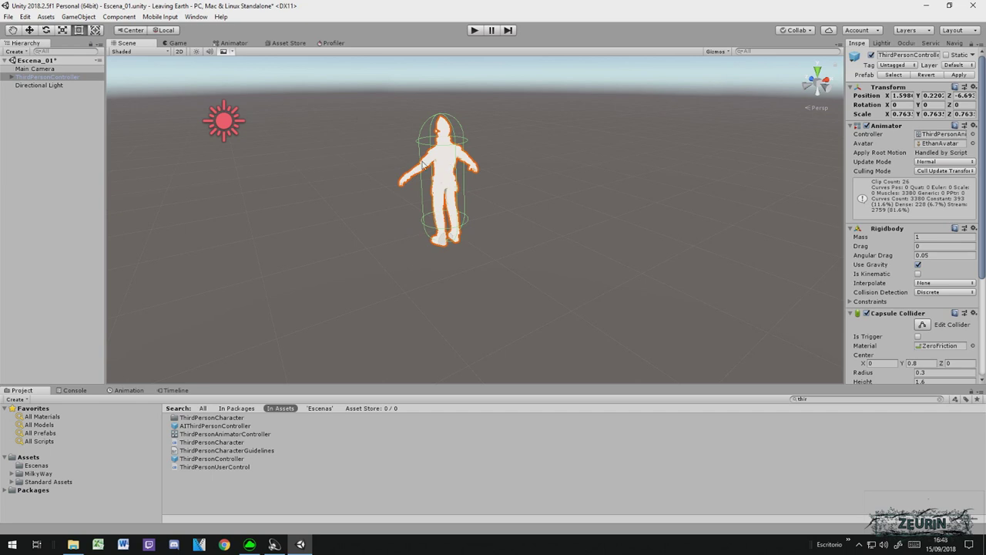
Step: Select ThirdPersonController, raise it slightly along Y and tilt it about -12° on X
left_click(445, 185)
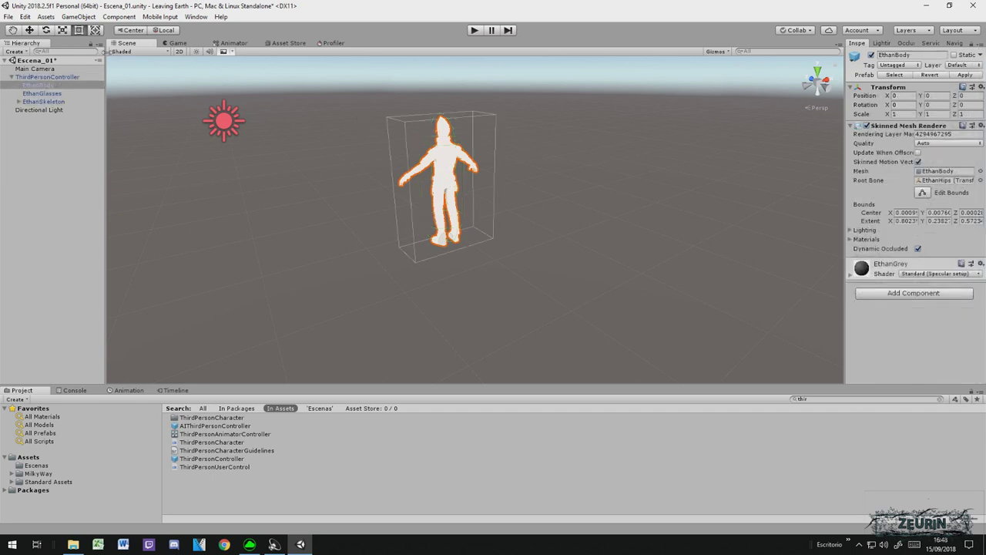
left_click(52, 78)
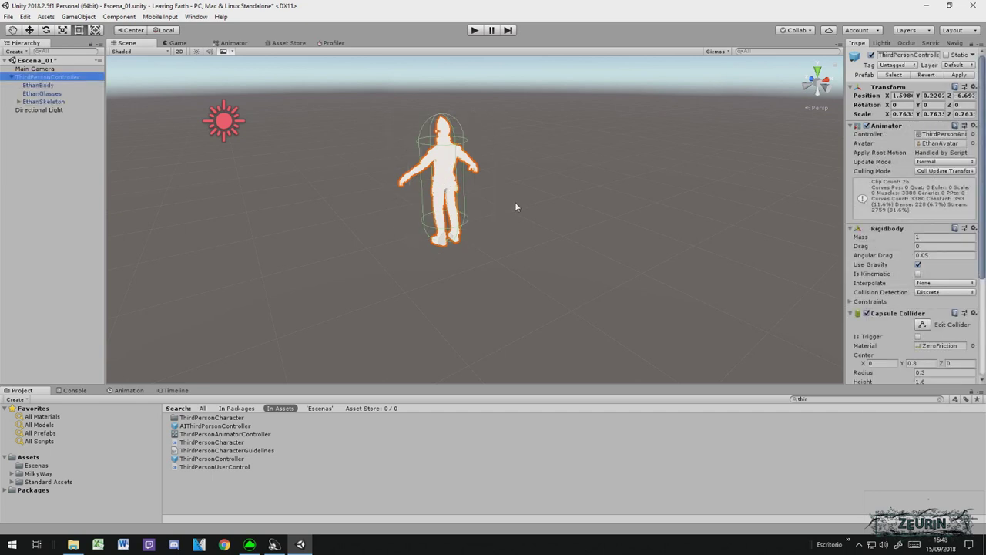
left_click(593, 183)
left_click(25, 79)
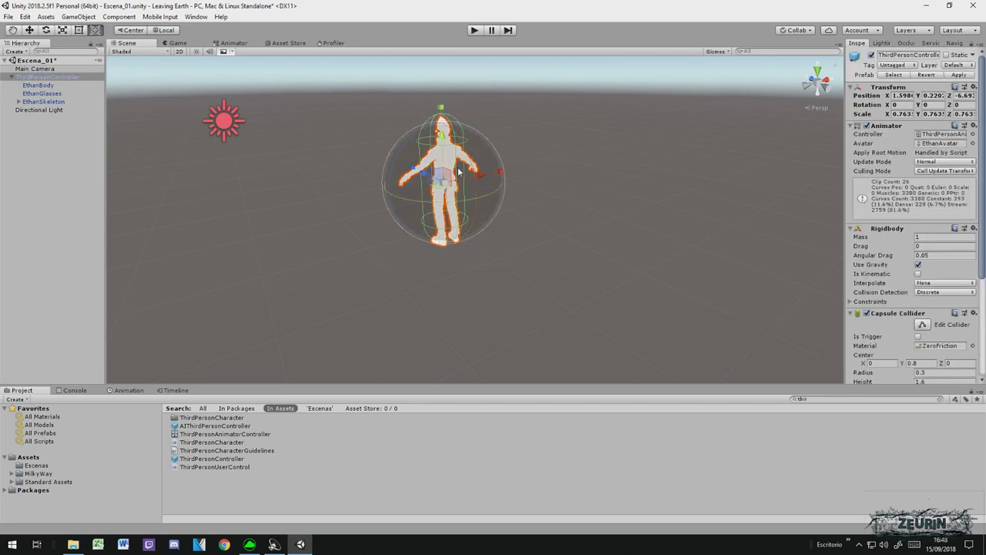
scroll(469, 165, "up", 3)
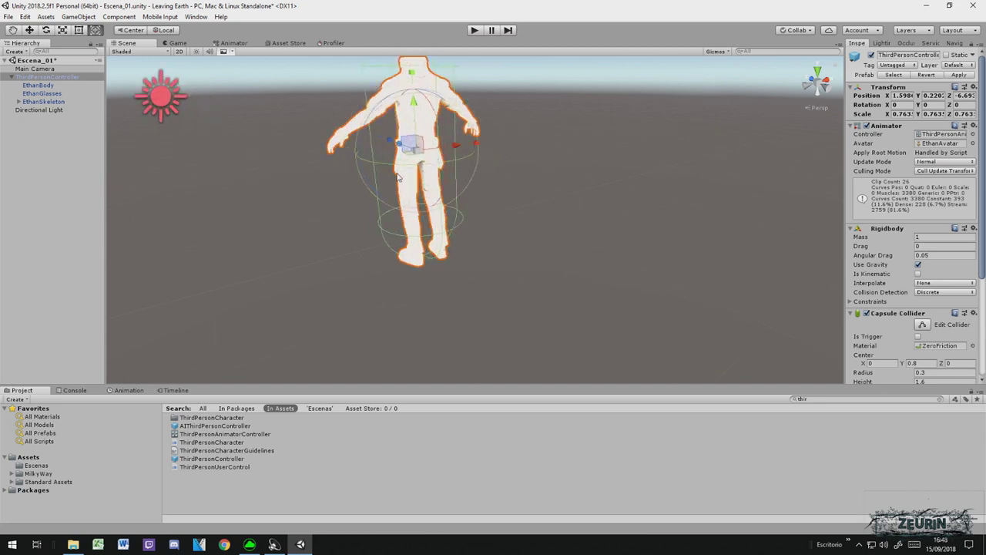
scroll(482, 138, "up", 2)
left_click_drag(478, 117, 539, 248, "alt")
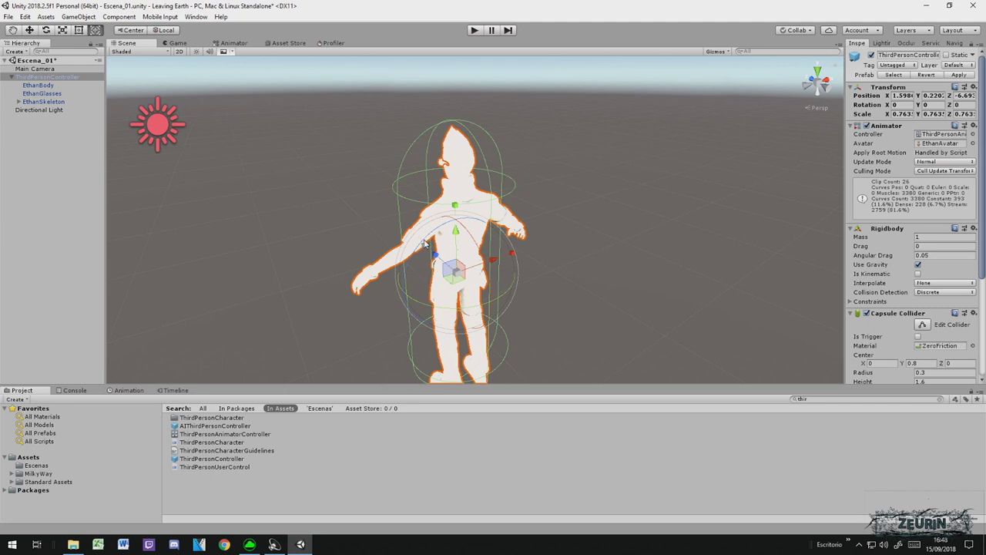
left_click_drag(459, 233, 467, 243)
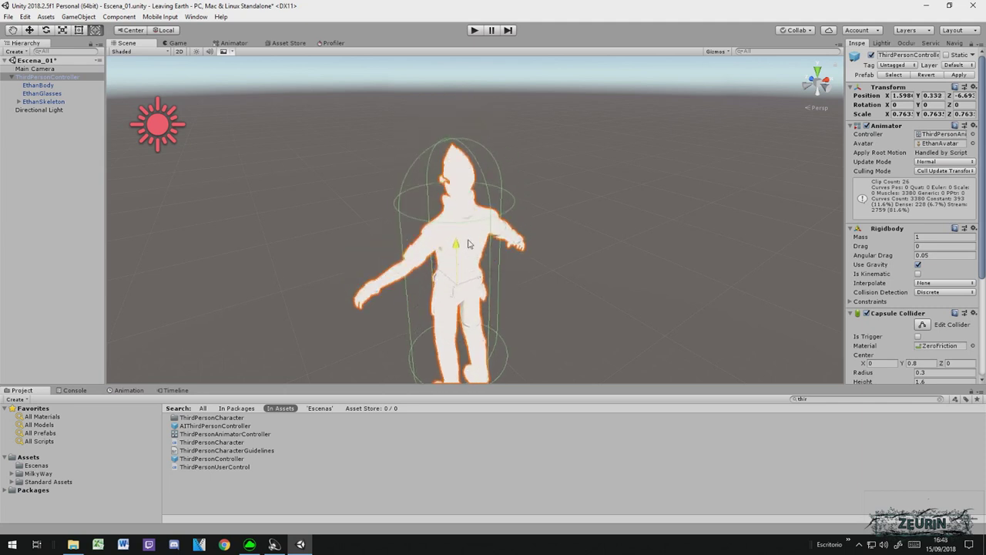
mouse_move(472, 233)
left_mouse_down()
mouse_move(485, 262)
mouse_move(457, 274)
mouse_move(448, 307)
left_mouse_up()
Step: Delete ThirdPersonController from the Hierarchy, leaving only Main Camera and Directional Light
left_click(30, 78)
key("Delete")
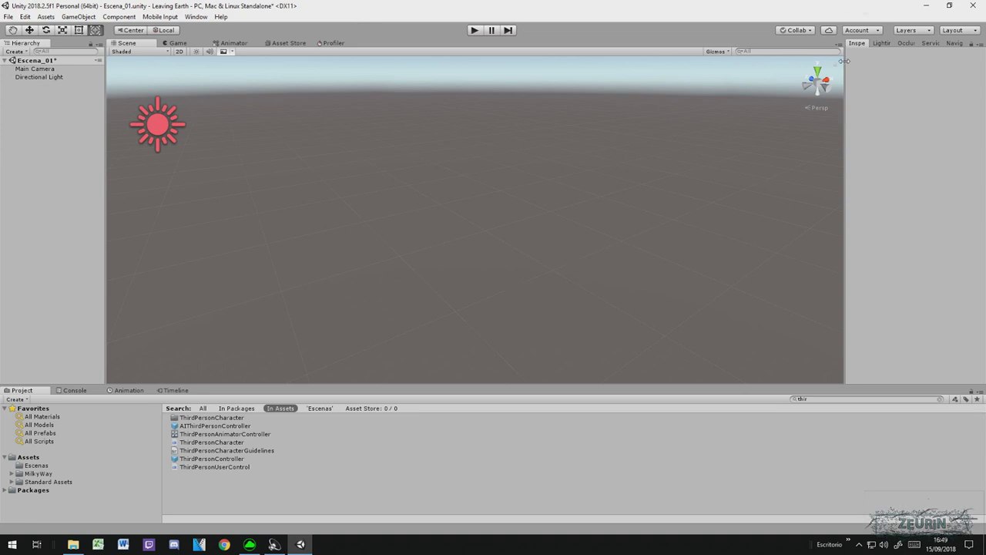
key("alt")
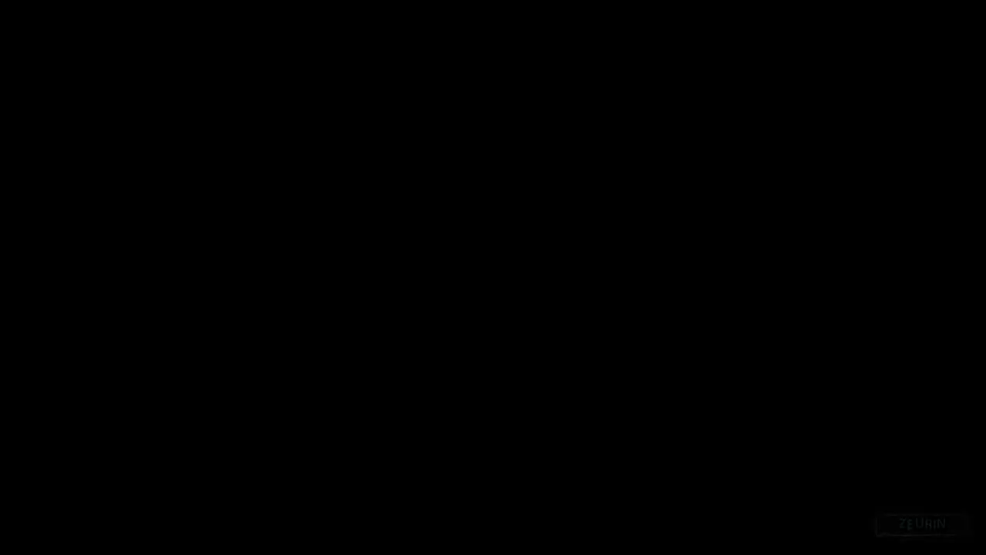